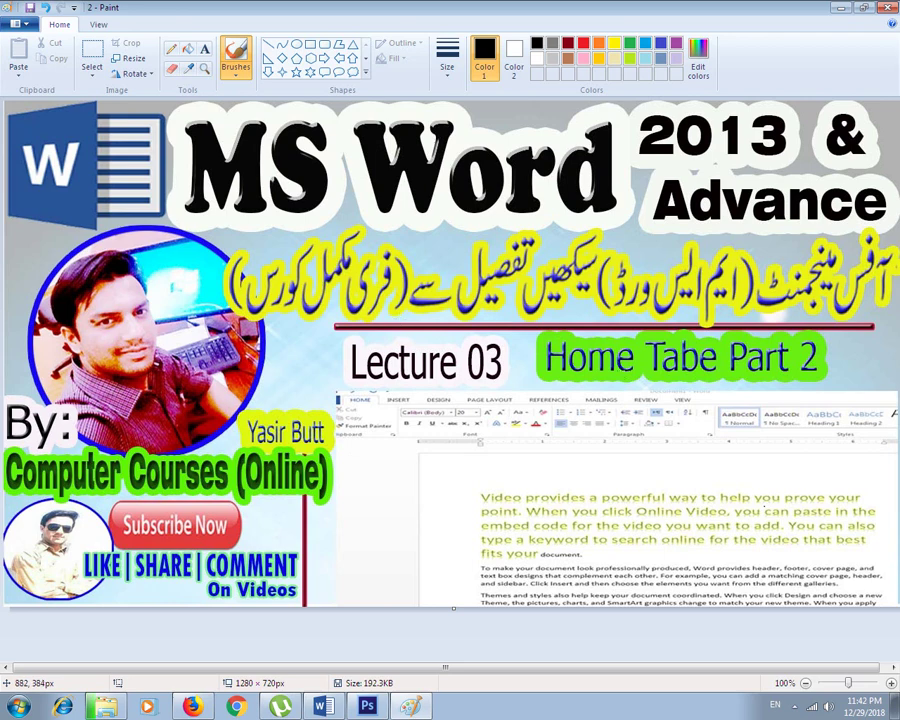
Step: Minimize the Paint image window to reveal the desktop and the file-move progress
{"action": "left_click", "coordinate": [849, 8]}
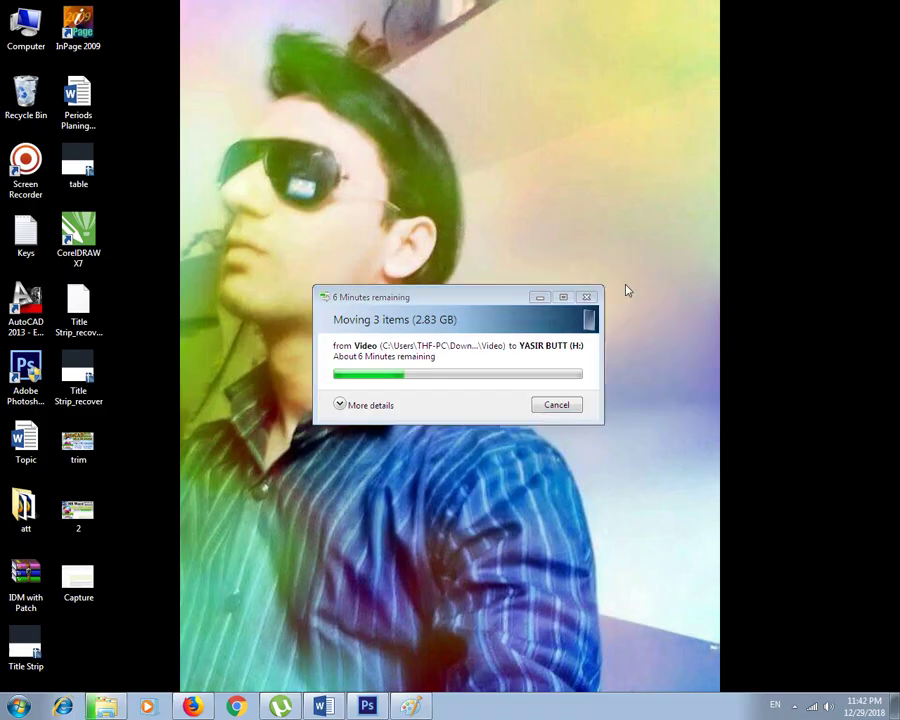
Step: Launch Word from the taskbar to get a blank Document1
{"action": "left_click", "coordinate": [320, 702]}
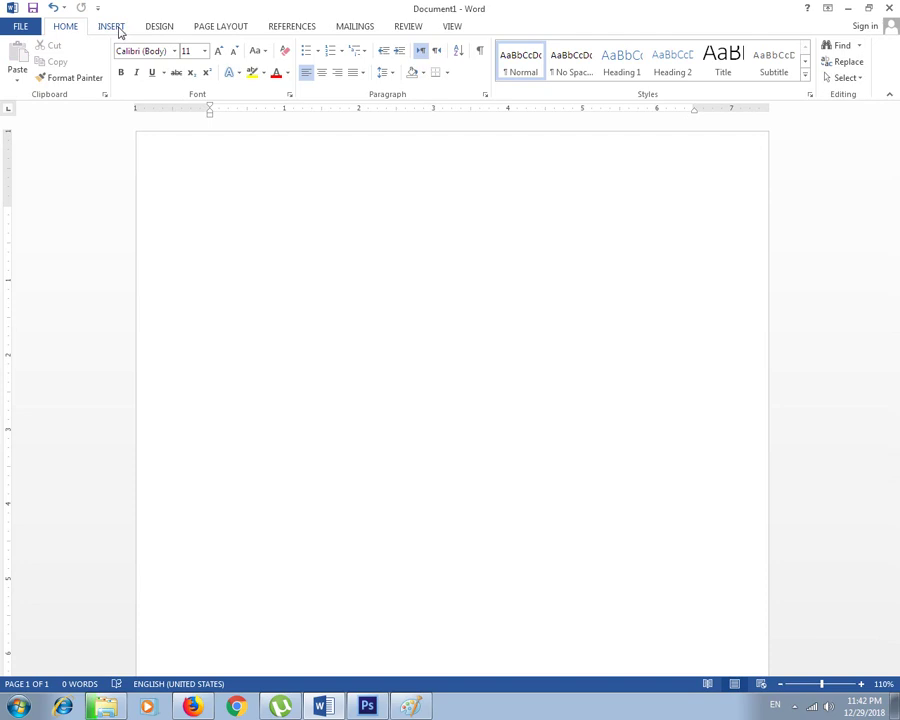
Step: Generate three sample paragraphs in the blank document with =rand(3)
{"action": "left_click", "coordinate": [114, 27]}
{"action": "left_click", "coordinate": [62, 28]}
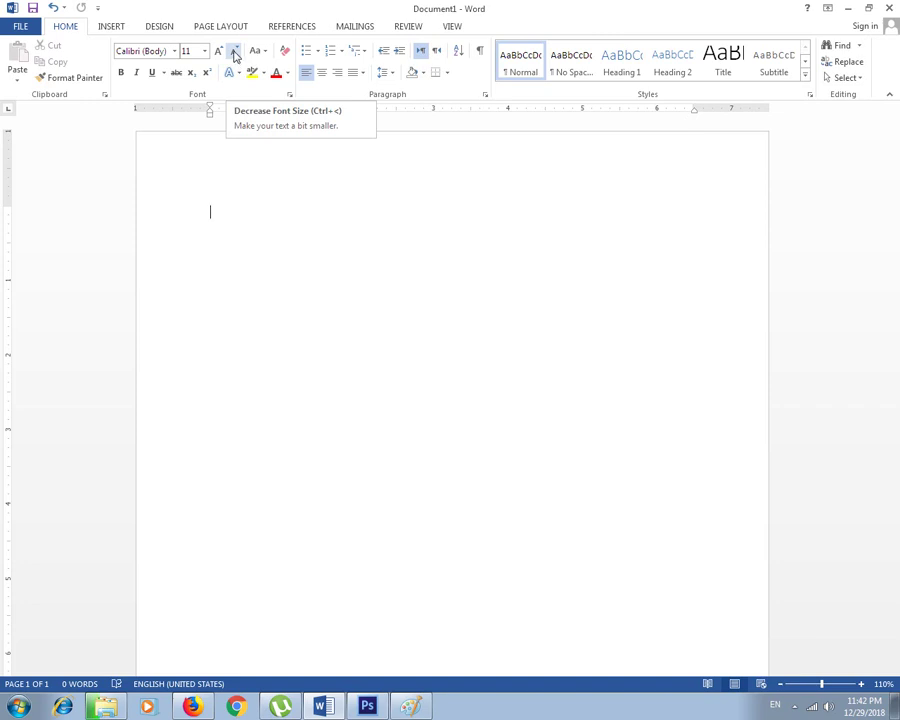
{"action": "type", "text": "=rand"}
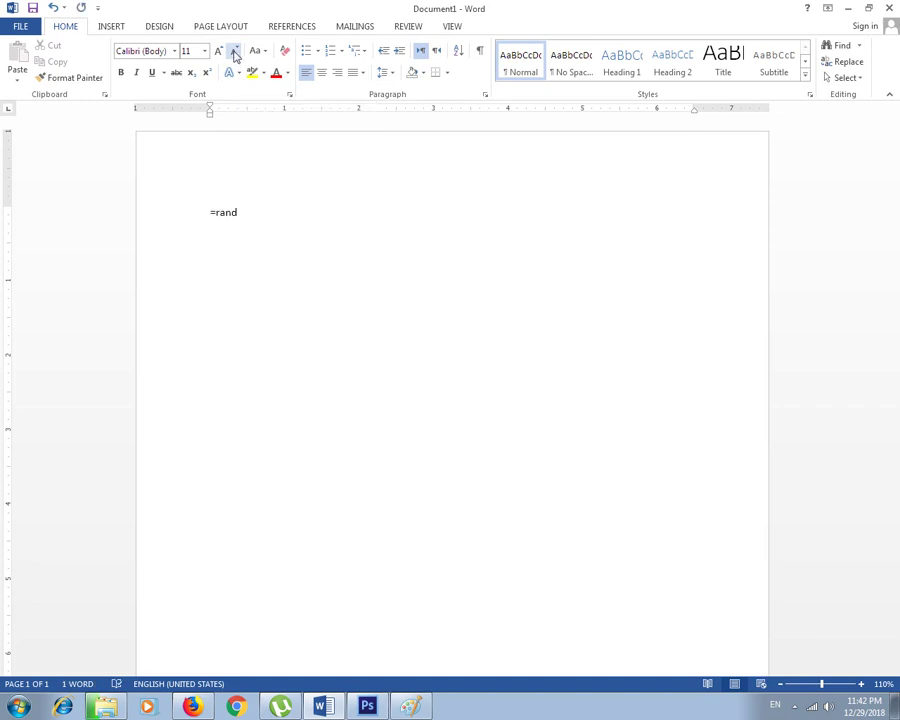
{"action": "type", "text": "(3)"}
{"action": "key", "text": "Return"}
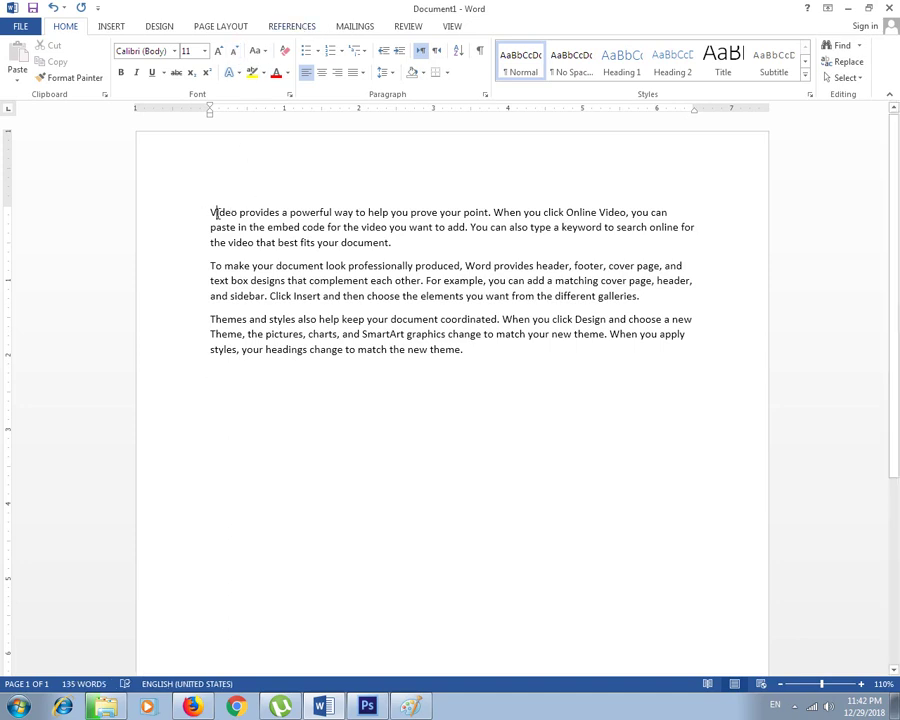
Step: Resize the phrase 'Video provides a powerful way to help' from 11 to 16 pt
{"action": "left_click_drag", "start_coordinate": [212, 212], "coordinate": [389, 212]}
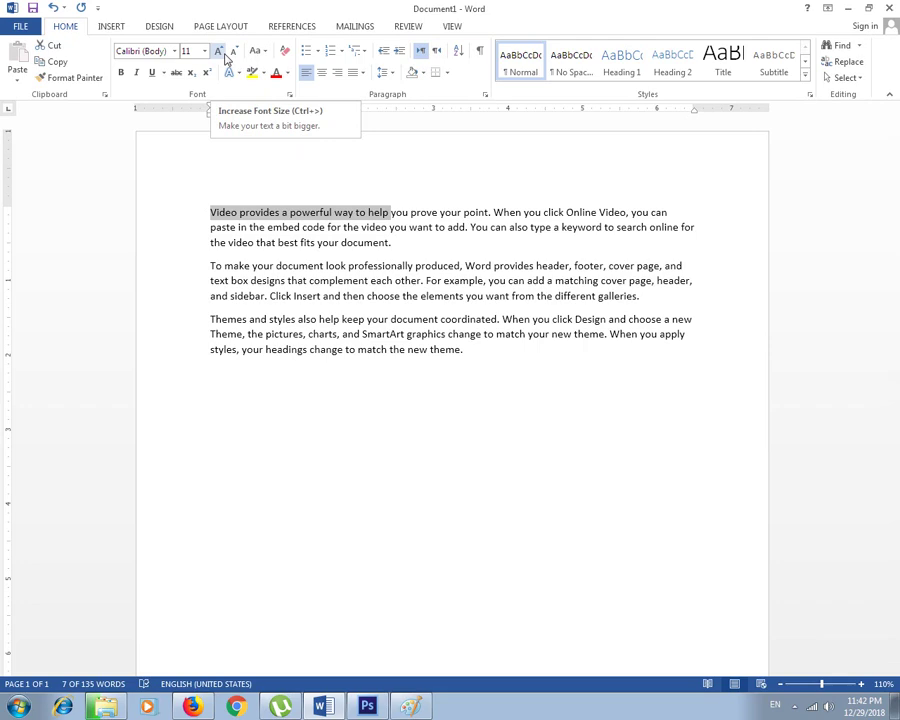
{"action": "left_click", "coordinate": [222, 54]}
{"action": "left_click", "coordinate": [222, 54]}
{"action": "left_click", "coordinate": [222, 54]}
{"action": "left_click", "coordinate": [222, 54]}
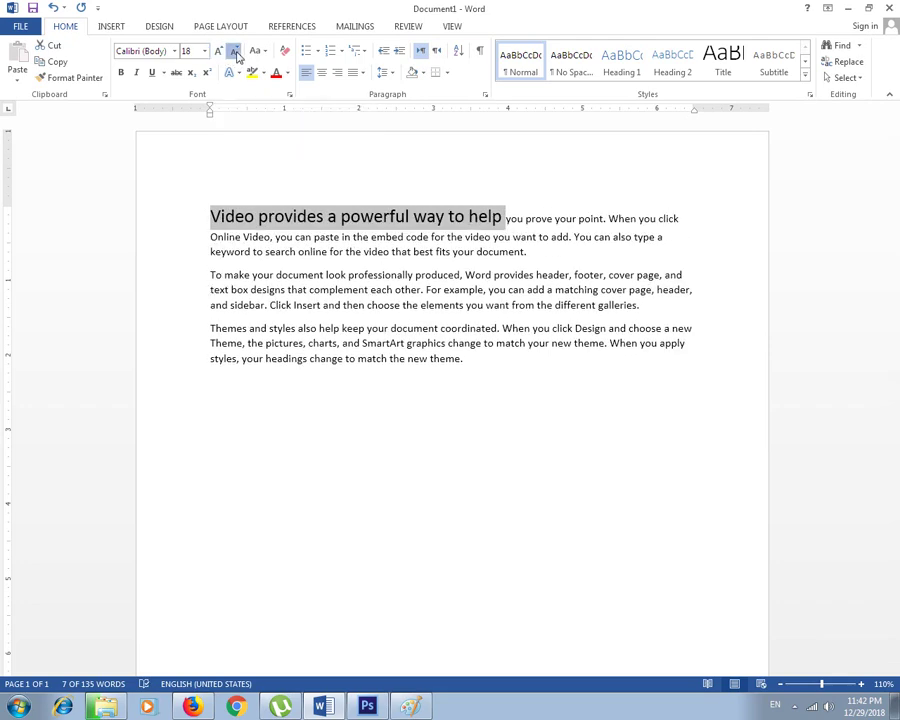
{"action": "left_click", "coordinate": [236, 54]}
{"action": "left_click", "coordinate": [236, 54]}
{"action": "left_click", "coordinate": [236, 54]}
{"action": "left_click", "coordinate": [236, 54]}
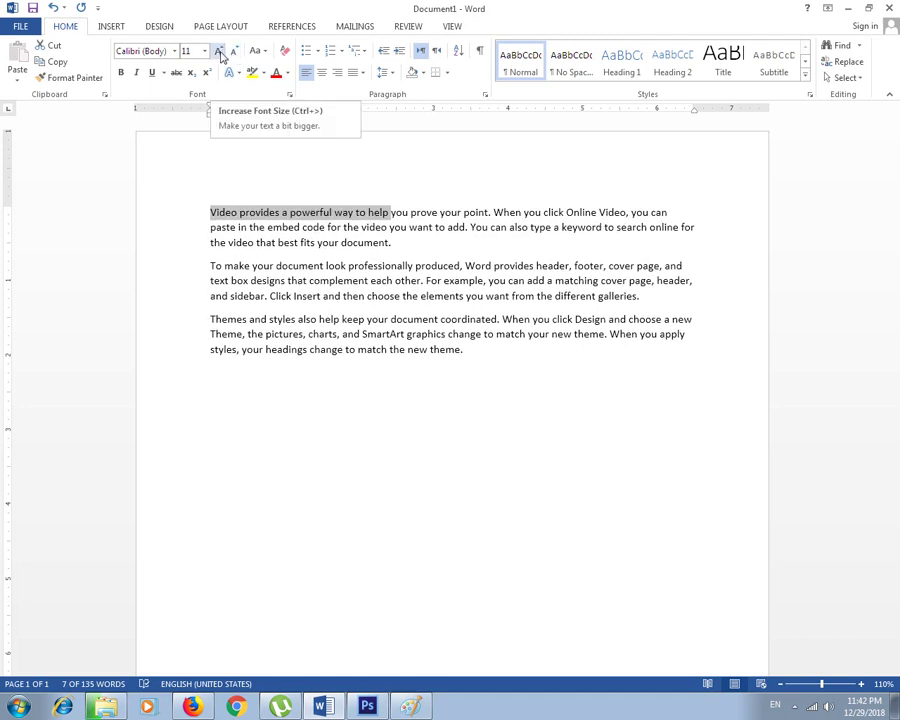
{"action": "left_click", "coordinate": [221, 56]}
{"action": "left_click", "coordinate": [221, 56]}
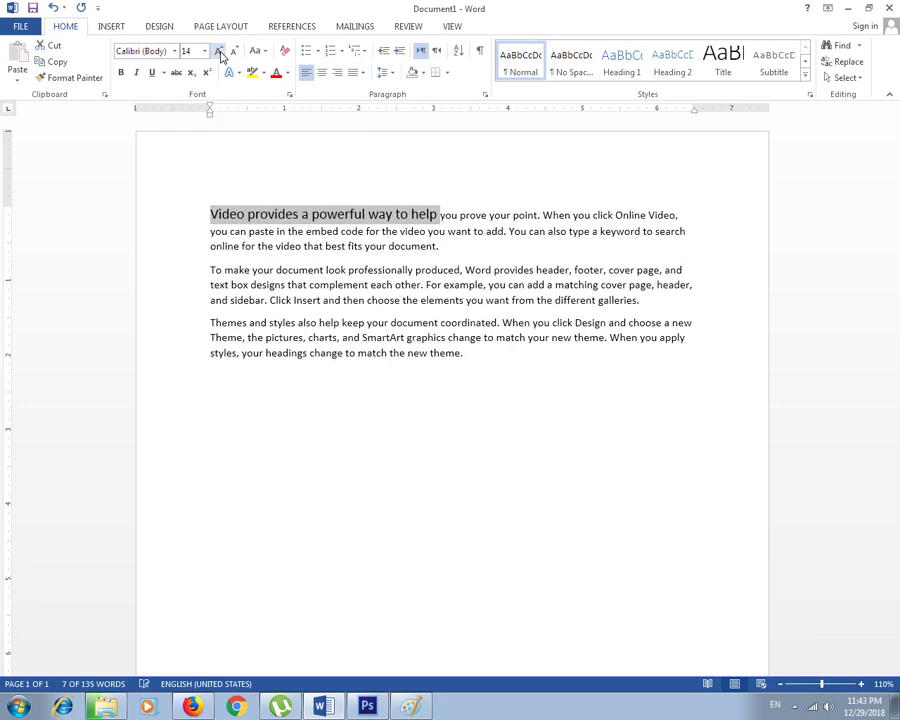
{"action": "left_click", "coordinate": [221, 56]}
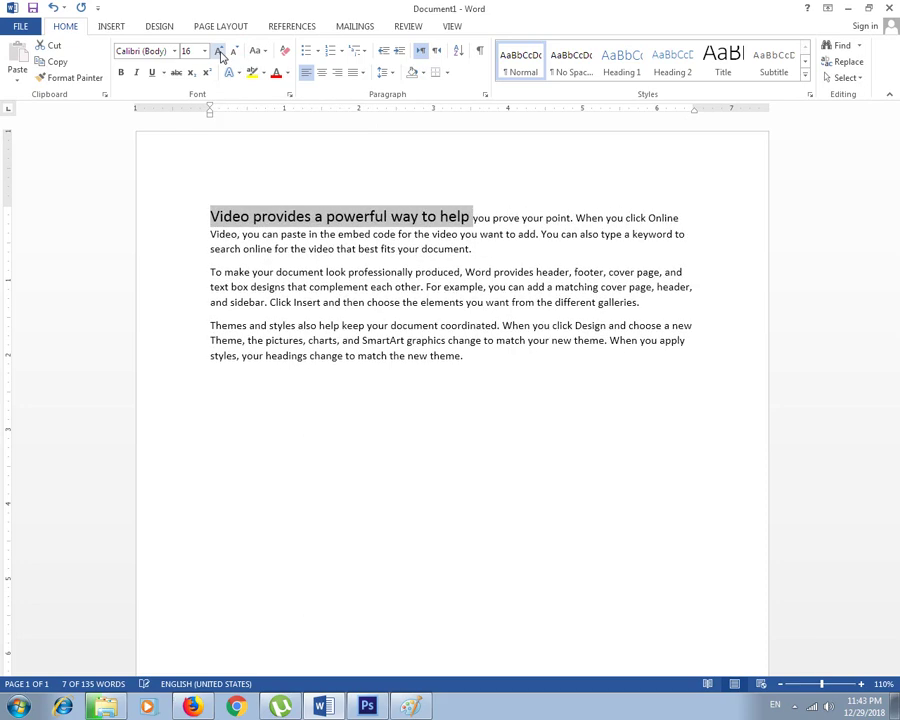
Step: Preview the Print backstage and the Change Case list without making changes
{"action": "key", "text": "ctrl+p"}
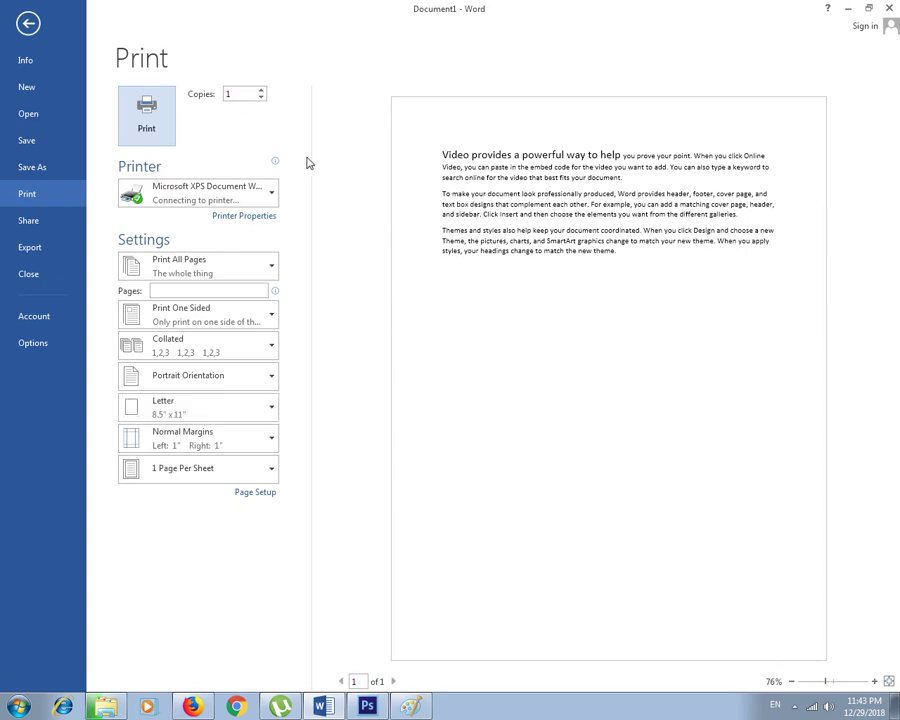
{"action": "left_click", "coordinate": [28, 22]}
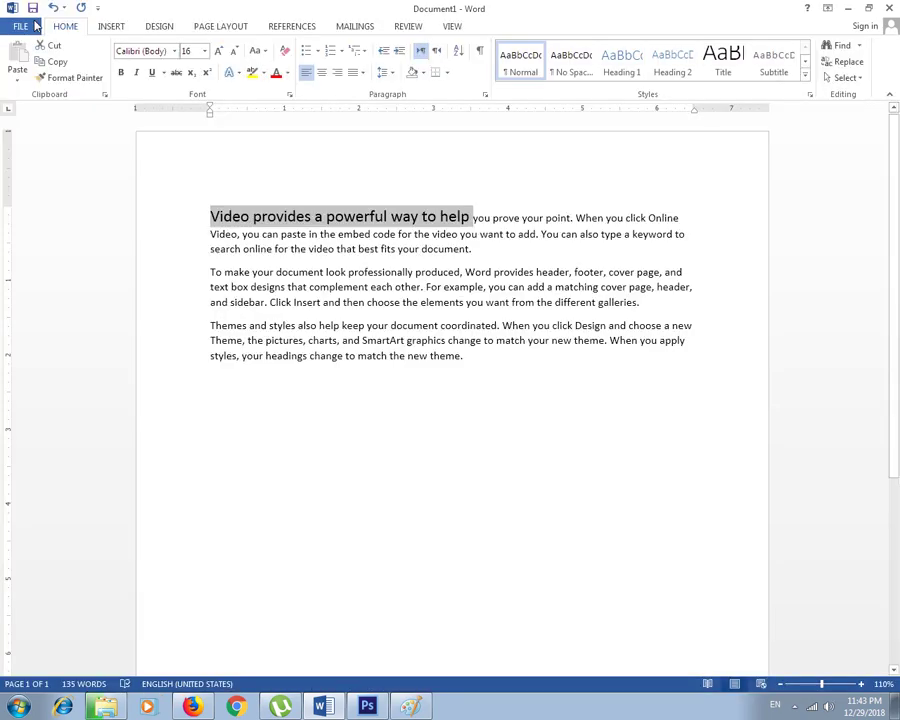
{"action": "left_click", "coordinate": [310, 287]}
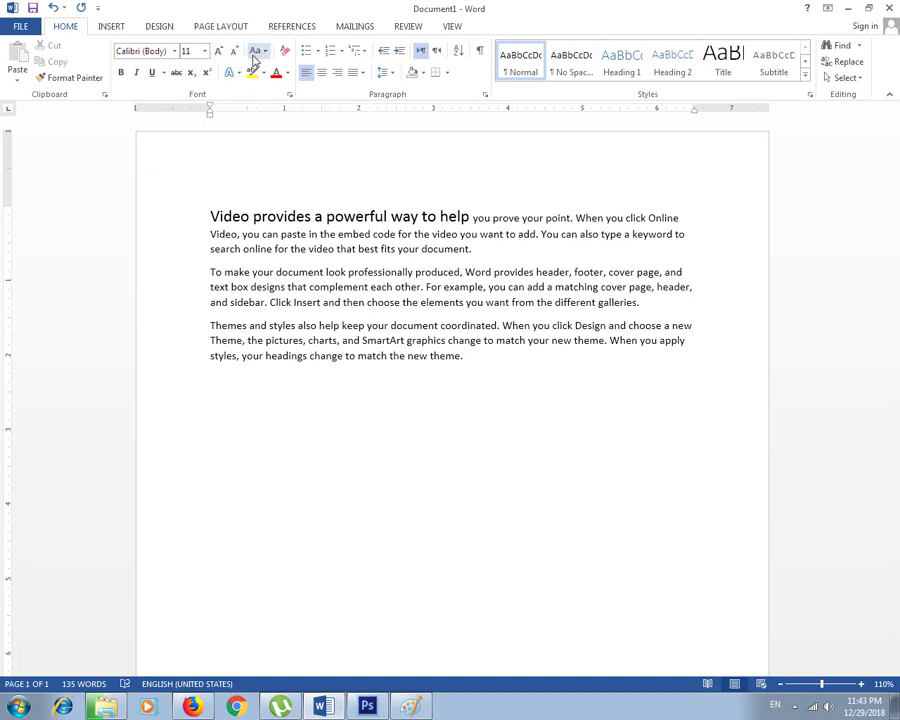
{"action": "left_click", "coordinate": [260, 59]}
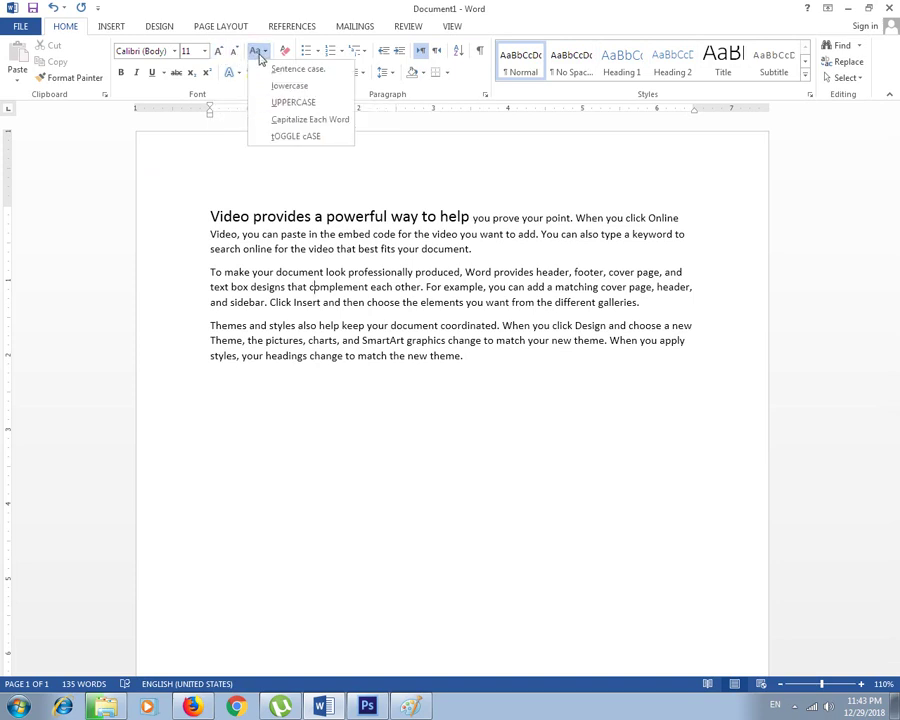
{"action": "left_click", "coordinate": [250, 20]}
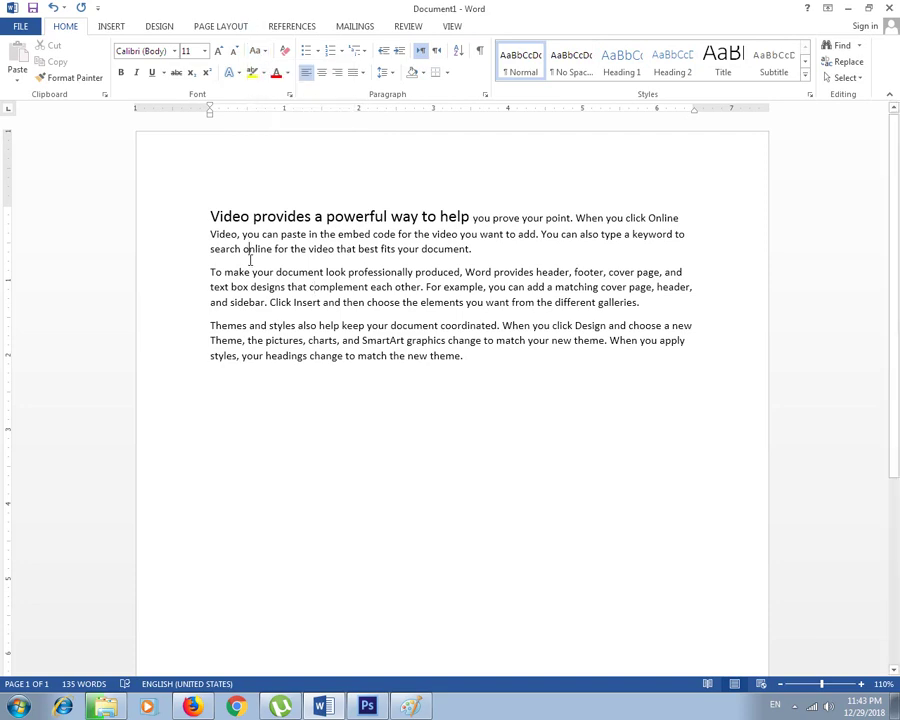
Step: Replace the document text with ten sample paragraphs using =rand(10)
{"action": "scroll", "coordinate": [277, 312], "scroll_direction": "up", "scroll_amount": 2, "text": "ctrl"}
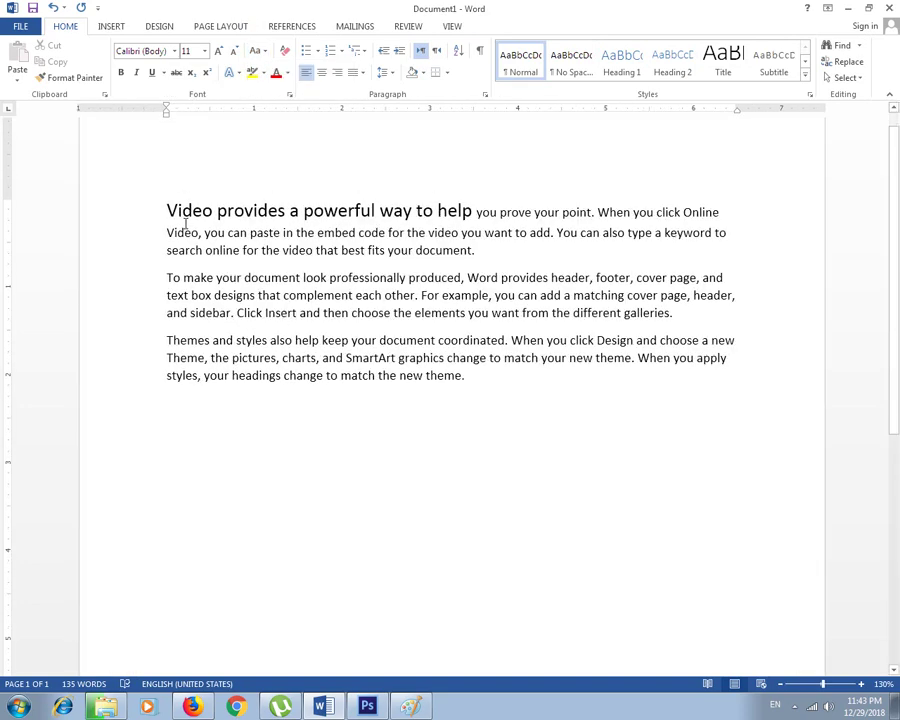
{"action": "left_click_drag", "start_coordinate": [166, 210], "coordinate": [486, 407]}
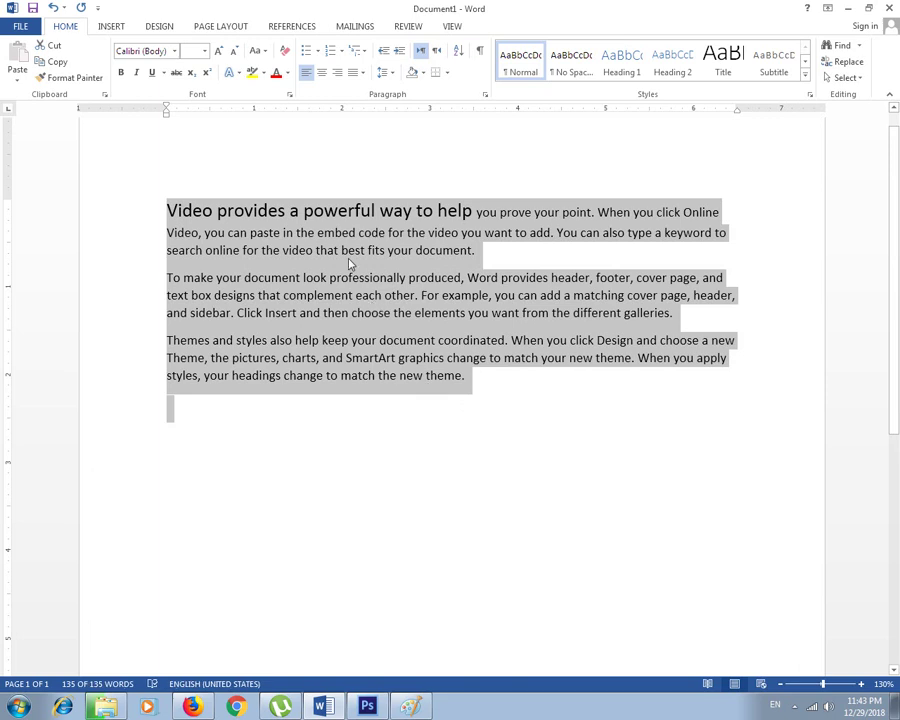
{"action": "type", "text": "=rand9"}
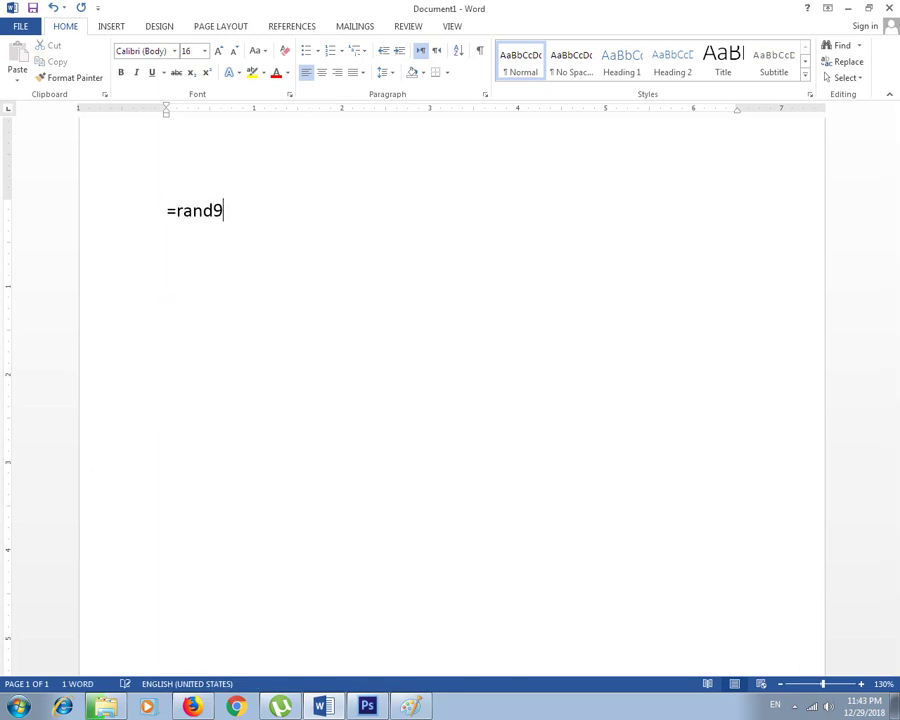
{"action": "key", "text": "BackSpace"}
{"action": "type", "text": "1"}
{"action": "type", "text": "0"}
{"action": "key", "text": "Return"}
Step: Select the entire two-page document and scroll through it
{"action": "scroll", "coordinate": [360, 270], "scroll_direction": "down", "scroll_amount": 2}
{"action": "scroll", "coordinate": [365, 290], "scroll_direction": "down", "scroll_amount": 2}
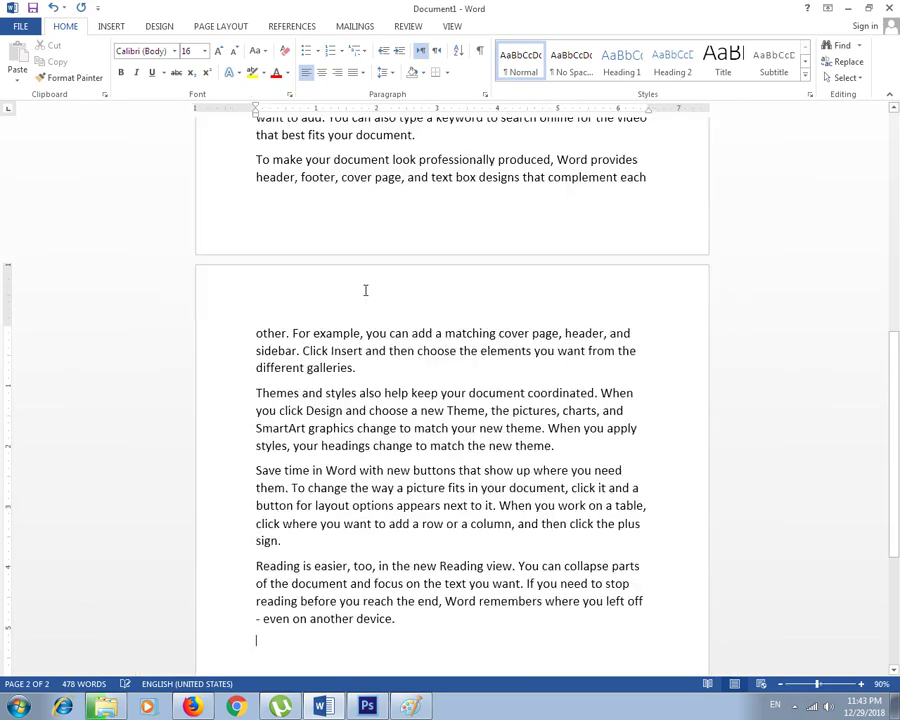
{"action": "scroll", "coordinate": [365, 290], "scroll_direction": "up", "scroll_amount": 3}
{"action": "scroll", "coordinate": [365, 290], "scroll_direction": "up", "scroll_amount": 2}
{"action": "scroll", "coordinate": [365, 290], "scroll_direction": "up", "scroll_amount": 2}
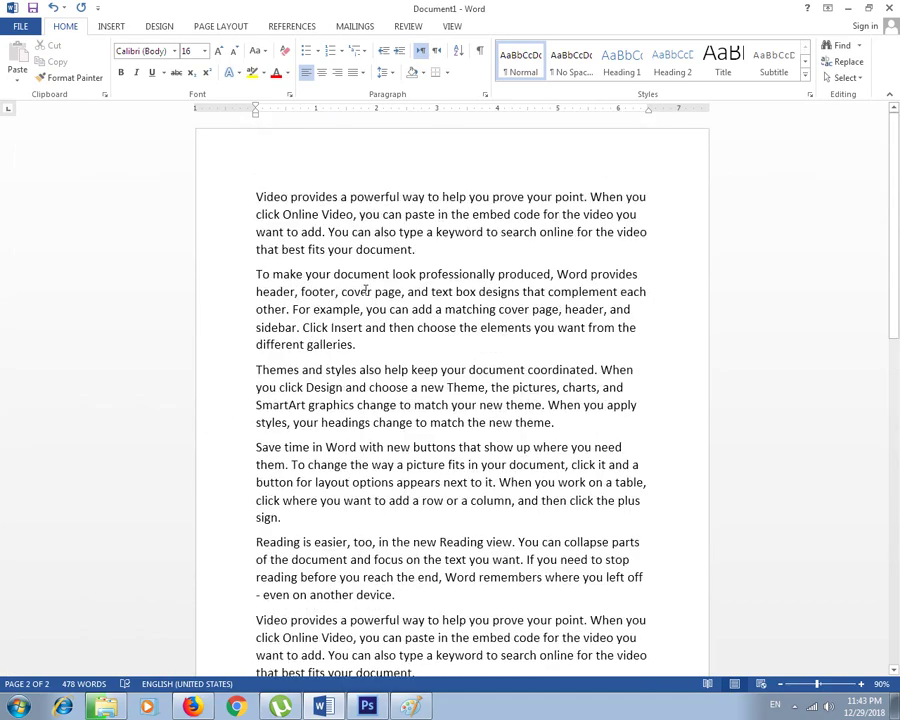
{"action": "key", "text": "ctrl+a"}
{"action": "scroll", "coordinate": [310, 344], "scroll_direction": "down", "scroll_amount": 4}
{"action": "scroll", "coordinate": [335, 355], "scroll_direction": "down", "scroll_amount": 1}
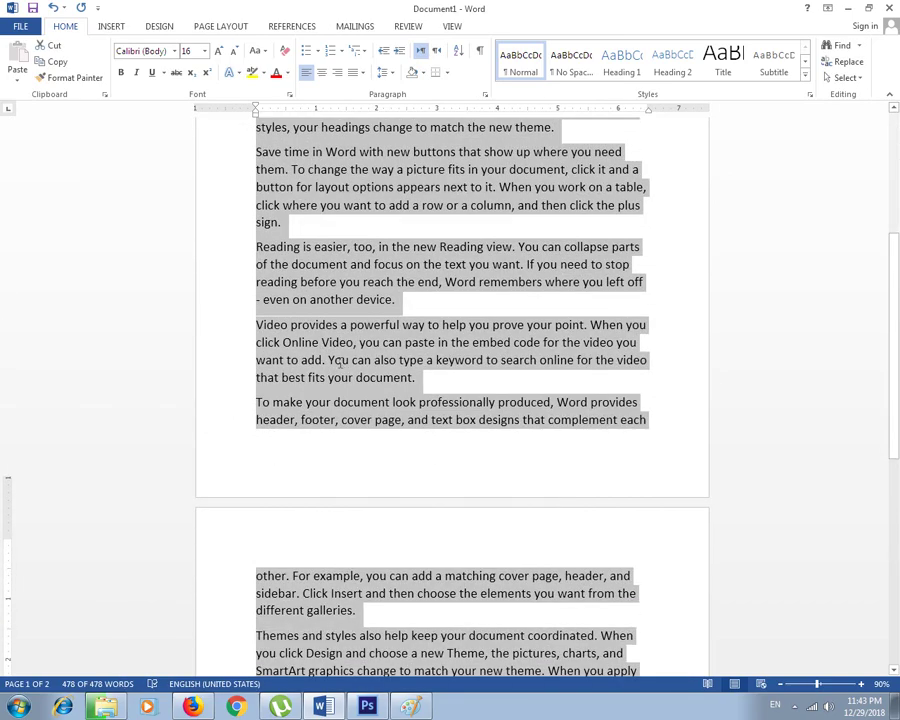
{"action": "scroll", "coordinate": [341, 363], "scroll_direction": "down", "scroll_amount": 3}
{"action": "scroll", "coordinate": [340, 369], "scroll_direction": "down", "scroll_amount": 3}
{"action": "scroll", "coordinate": [340, 370], "scroll_direction": "down", "scroll_amount": 2}
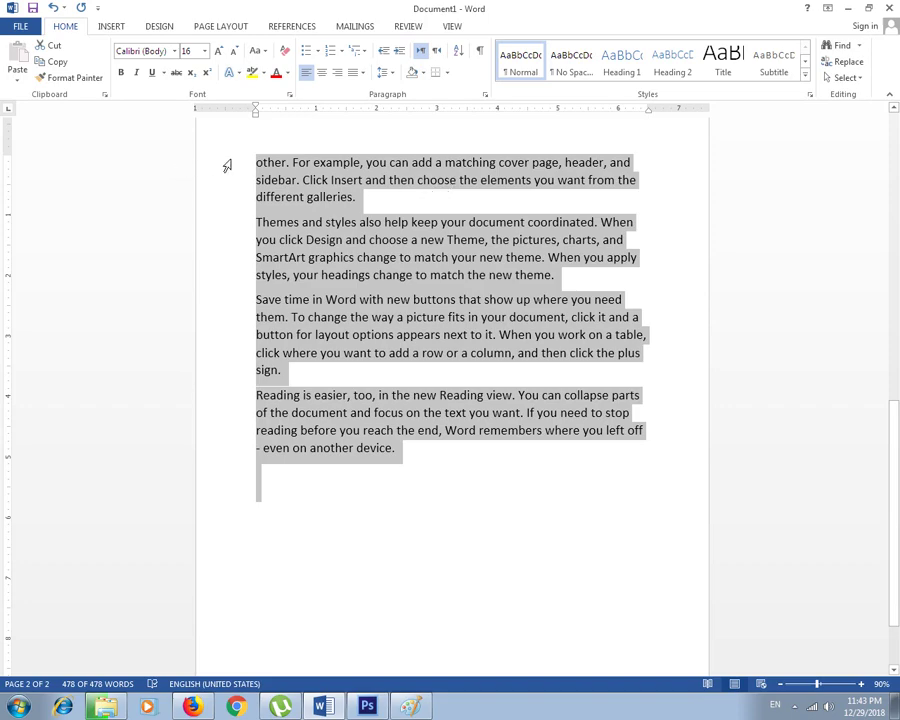
{"action": "scroll", "coordinate": [400, 316], "scroll_direction": "up", "scroll_amount": 5}
{"action": "scroll", "coordinate": [400, 316], "scroll_direction": "up", "scroll_amount": 3}
{"action": "scroll", "coordinate": [398, 318], "scroll_direction": "up", "scroll_amount": 3}
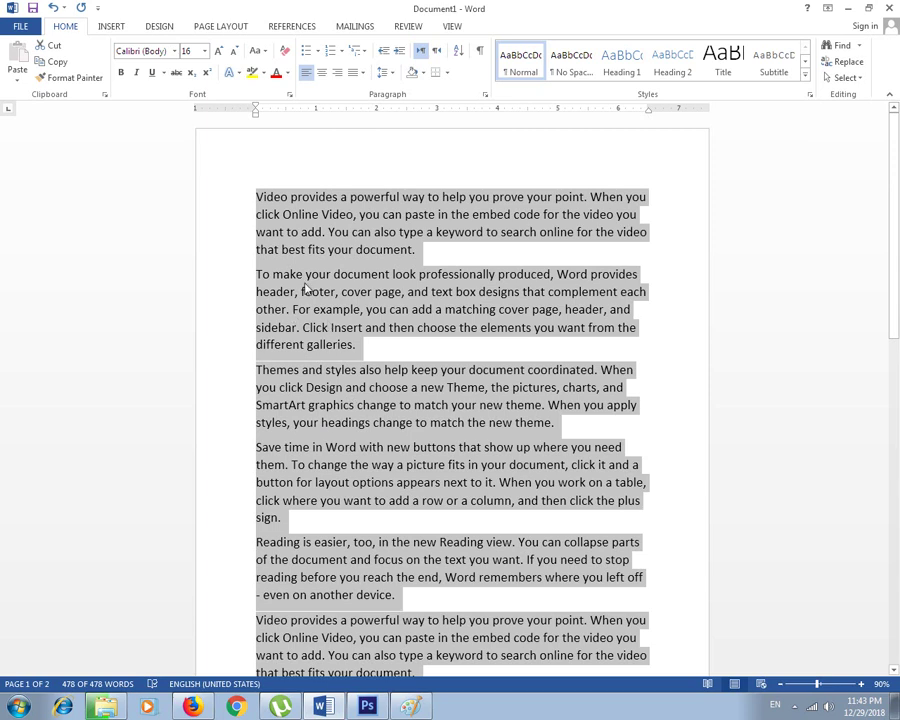
Step: Convert all the document text to Sentence case, then to UPPERCASE
{"action": "left_click", "coordinate": [262, 52]}
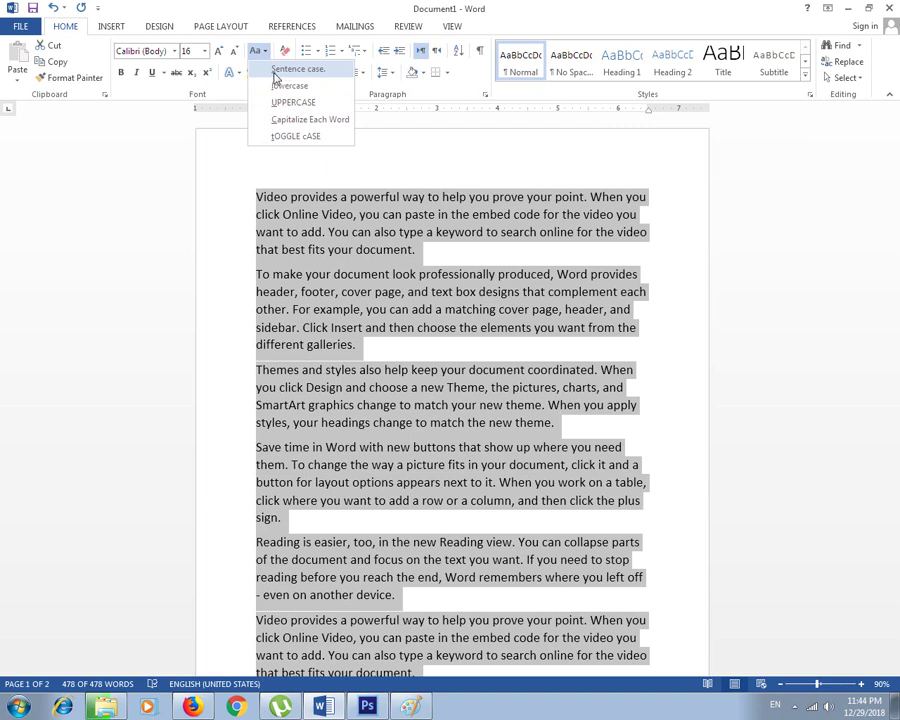
{"action": "left_click", "coordinate": [325, 72]}
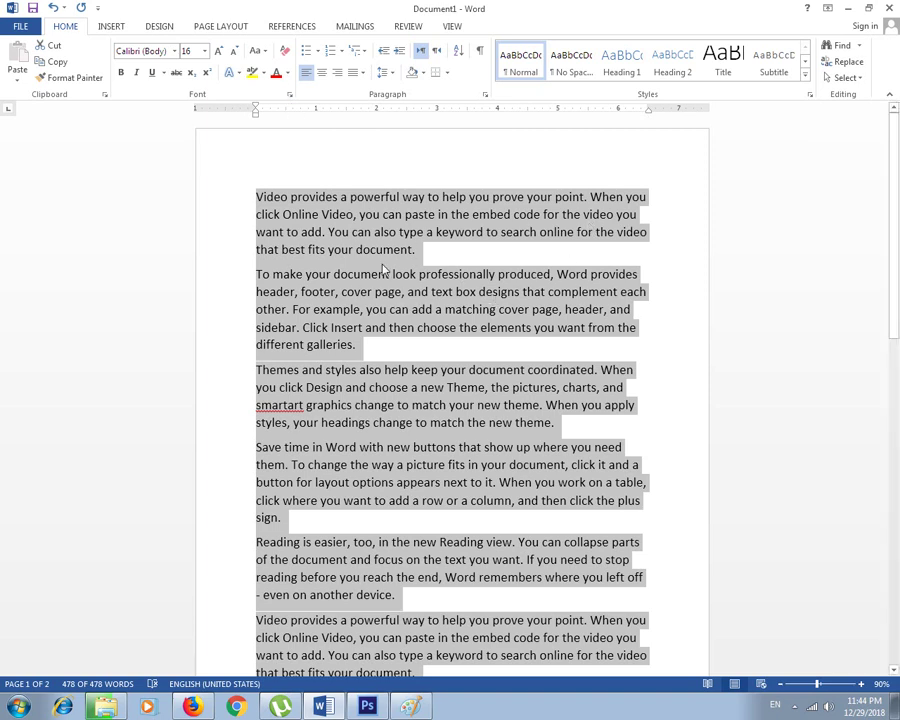
{"action": "left_click", "coordinate": [257, 50]}
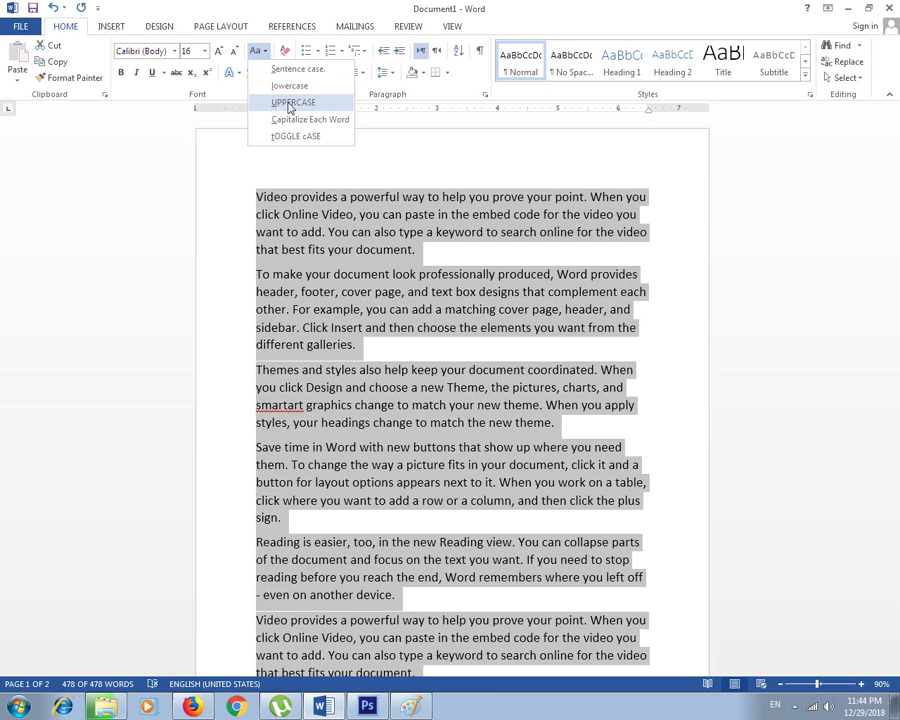
{"action": "left_click", "coordinate": [293, 104]}
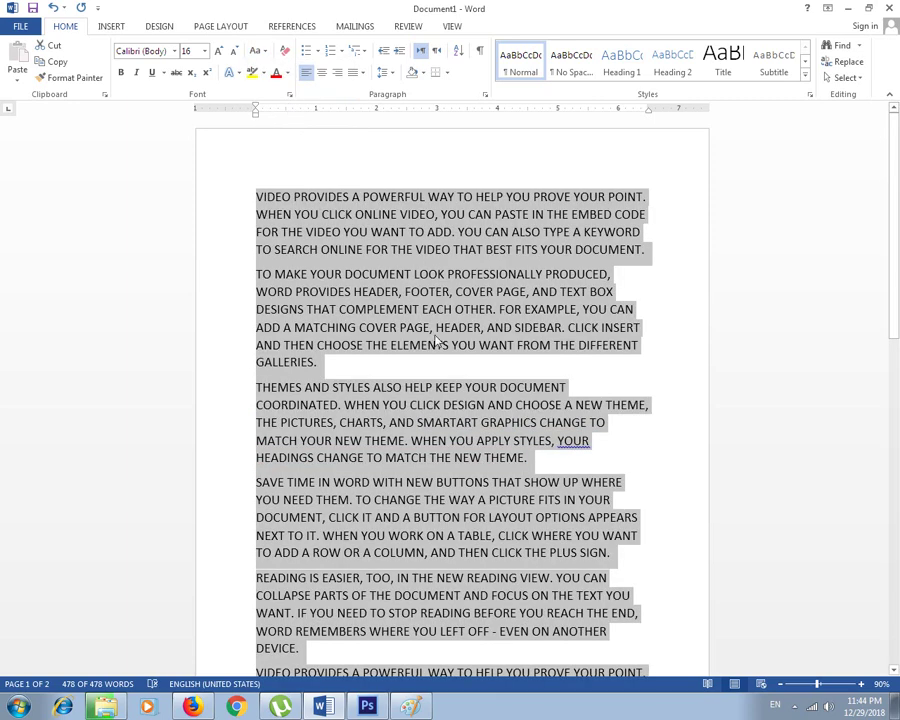
{"action": "scroll", "coordinate": [466, 343], "scroll_direction": "down", "scroll_amount": 3}
{"action": "scroll", "coordinate": [440, 343], "scroll_direction": "down", "scroll_amount": 3}
{"action": "scroll", "coordinate": [435, 343], "scroll_direction": "down", "scroll_amount": 3}
{"action": "scroll", "coordinate": [430, 346], "scroll_direction": "down", "scroll_amount": 3}
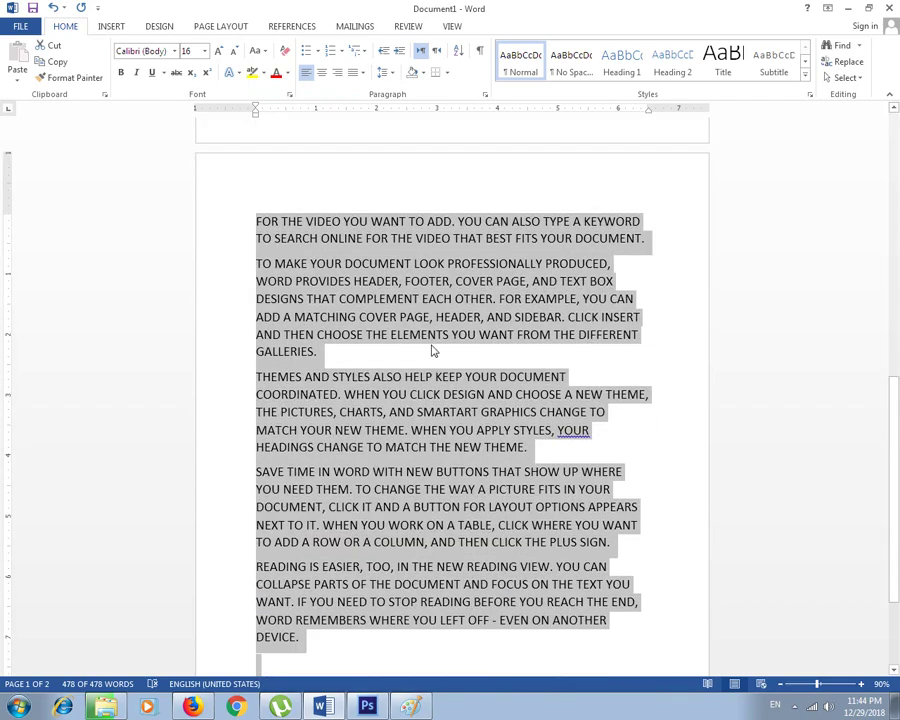
{"action": "scroll", "coordinate": [430, 342], "scroll_direction": "down", "scroll_amount": 2}
{"action": "scroll", "coordinate": [428, 345], "scroll_direction": "up", "scroll_amount": 5}
{"action": "scroll", "coordinate": [427, 346], "scroll_direction": "up", "scroll_amount": 4}
{"action": "scroll", "coordinate": [428, 346], "scroll_direction": "up", "scroll_amount": 3}
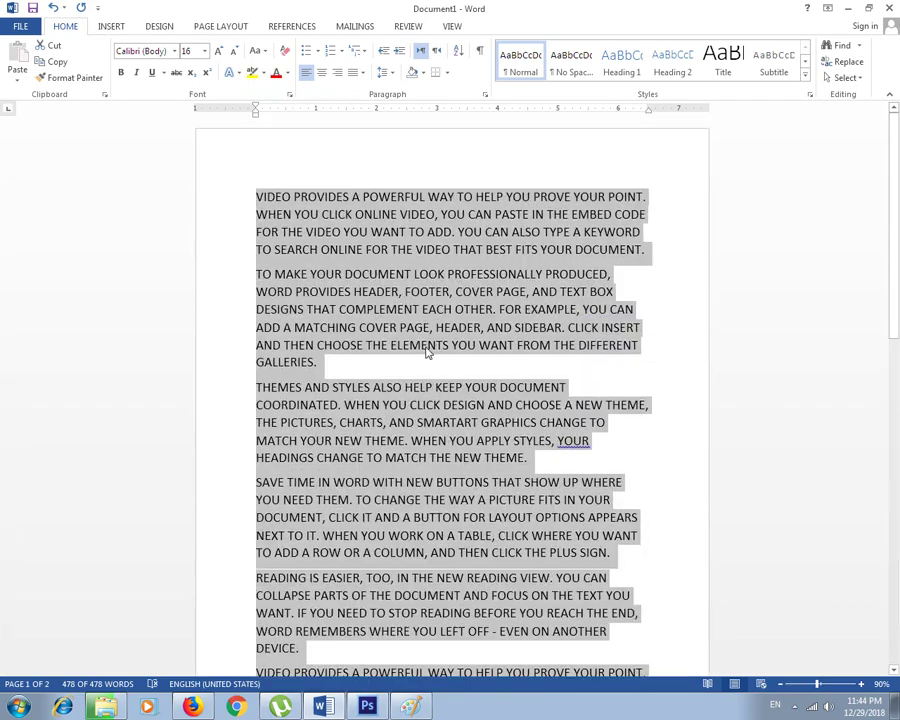
{"action": "scroll", "coordinate": [418, 316], "scroll_direction": "down", "scroll_amount": 3}
{"action": "scroll", "coordinate": [416, 314], "scroll_direction": "down", "scroll_amount": 3}
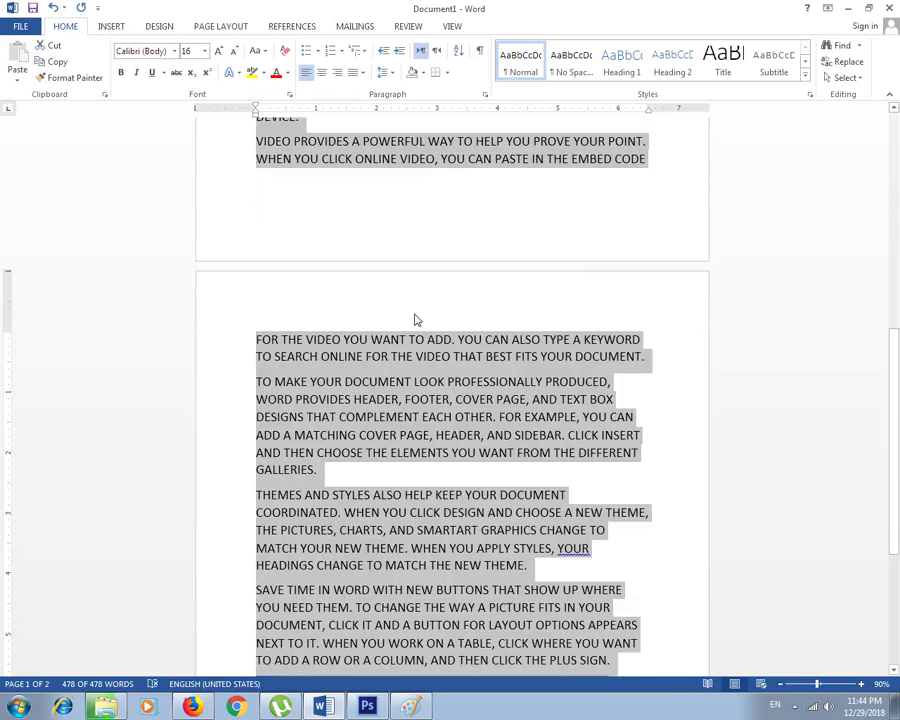
{"action": "scroll", "coordinate": [416, 314], "scroll_direction": "down", "scroll_amount": 2}
{"action": "scroll", "coordinate": [418, 318], "scroll_direction": "up", "scroll_amount": 2}
{"action": "scroll", "coordinate": [416, 317], "scroll_direction": "up", "scroll_amount": 2}
{"action": "scroll", "coordinate": [408, 318], "scroll_direction": "up", "scroll_amount": 4}
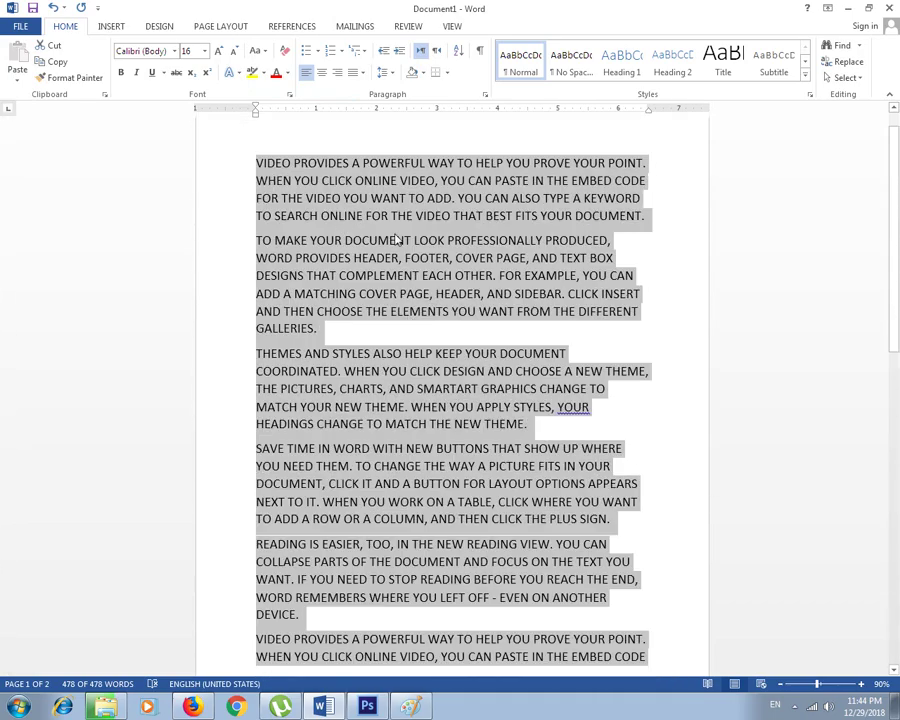
{"action": "left_click", "coordinate": [266, 51]}
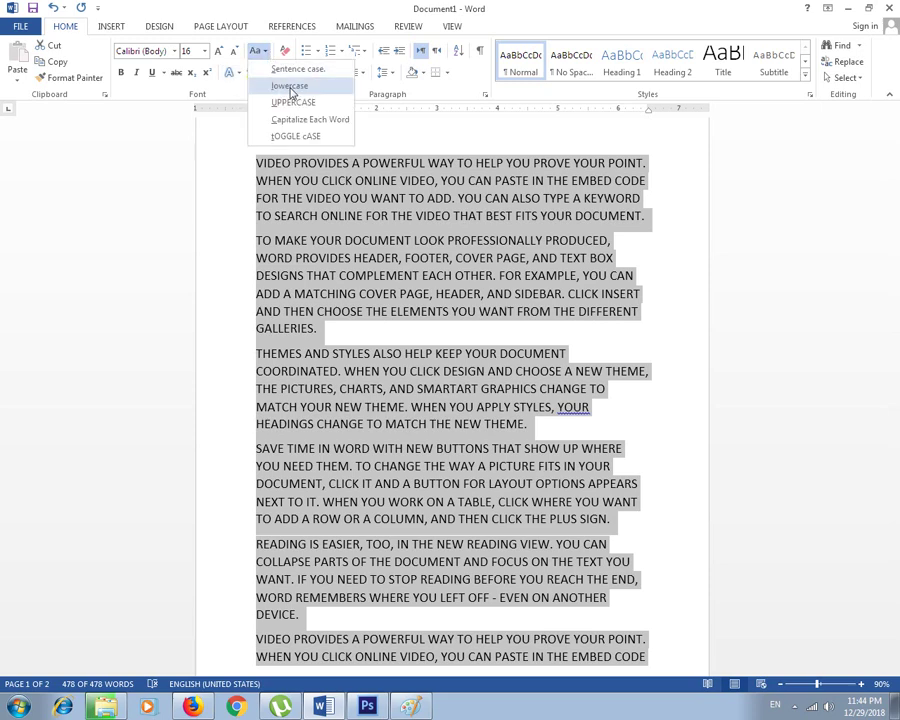
{"action": "left_click", "coordinate": [287, 86]}
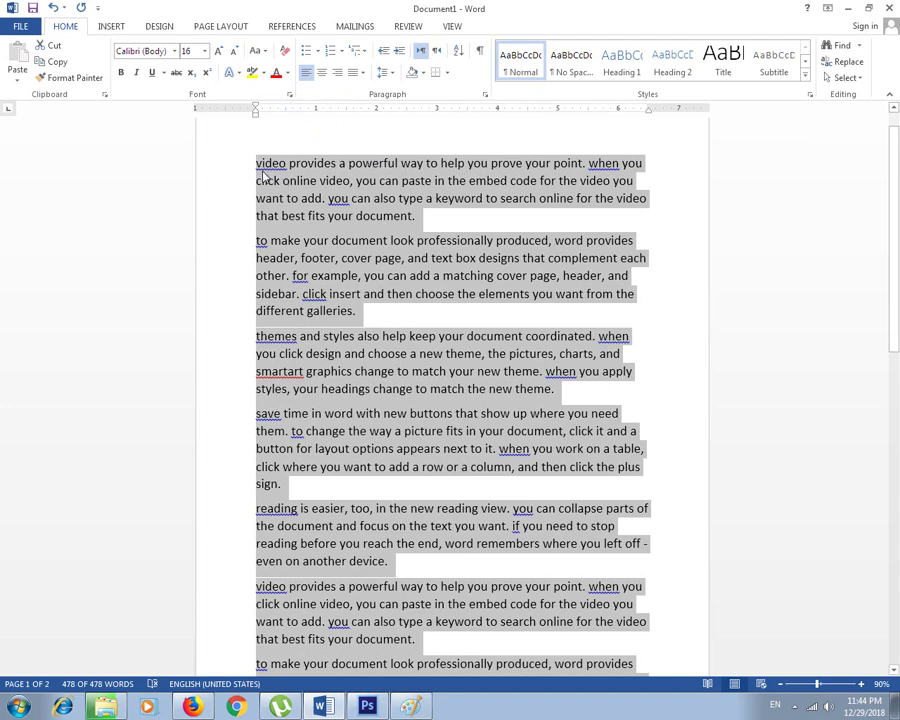
{"action": "left_click", "coordinate": [256, 50]}
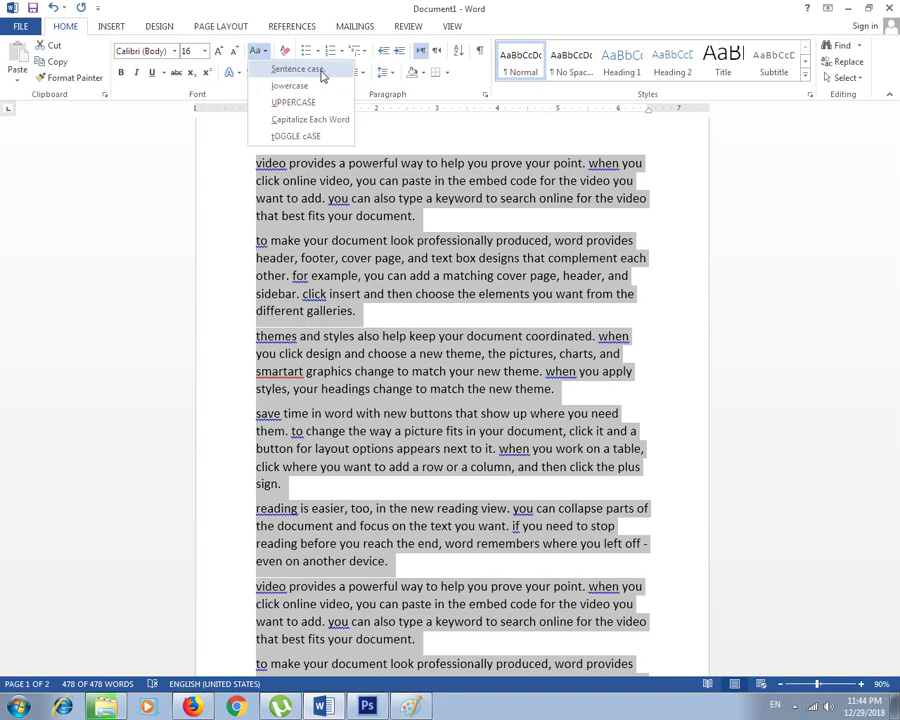
{"action": "left_click", "coordinate": [280, 103]}
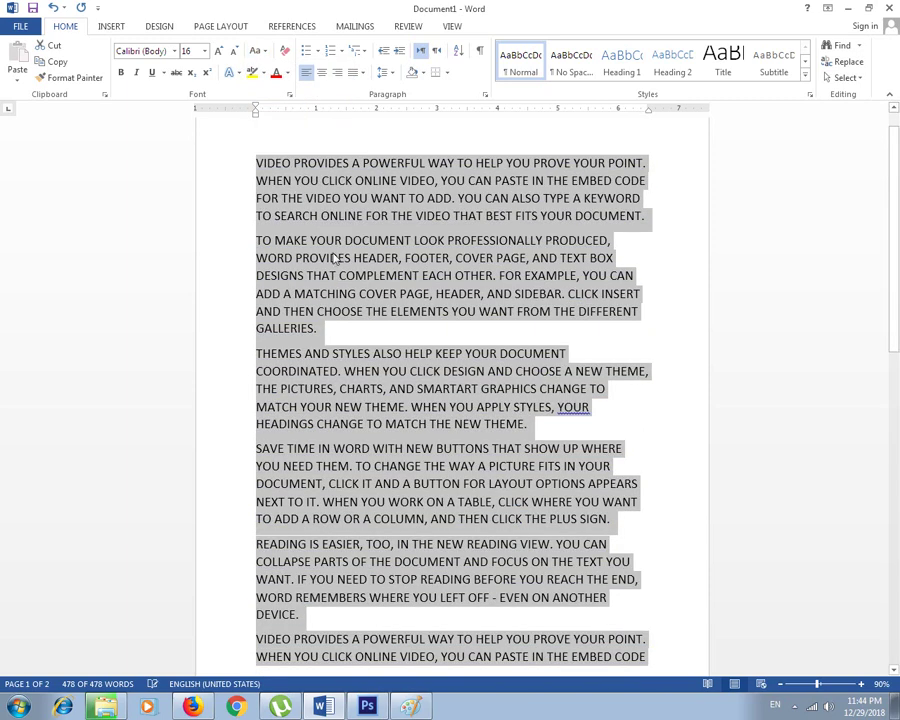
{"action": "left_click", "coordinate": [265, 52]}
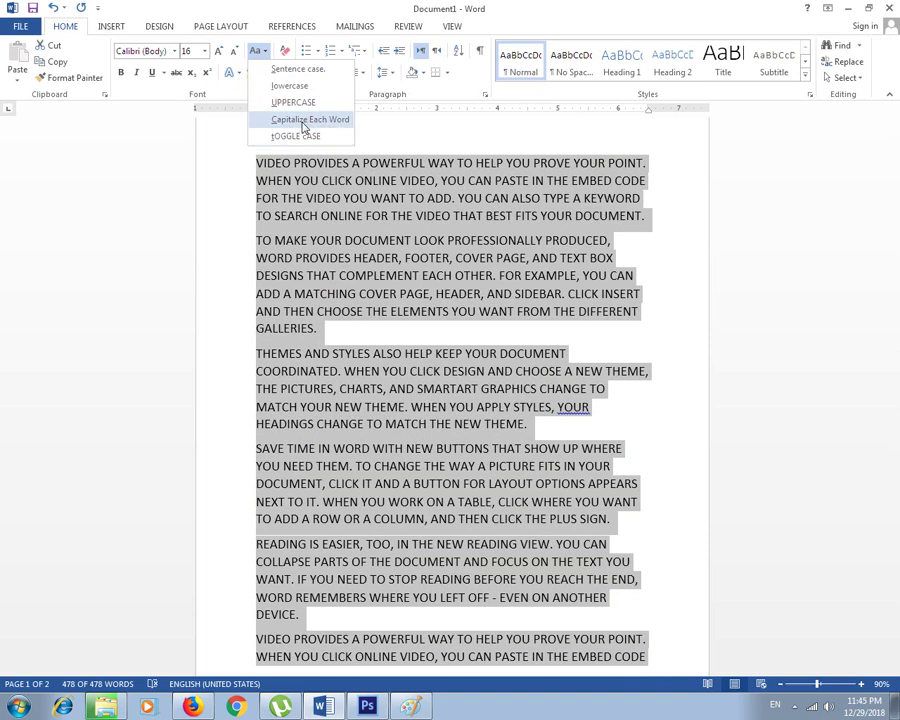
Step: Apply Capitalize Each Word to all ten paragraphs, then reselect the whole document
{"action": "left_click", "coordinate": [304, 120]}
{"action": "left_click", "coordinate": [306, 181]}
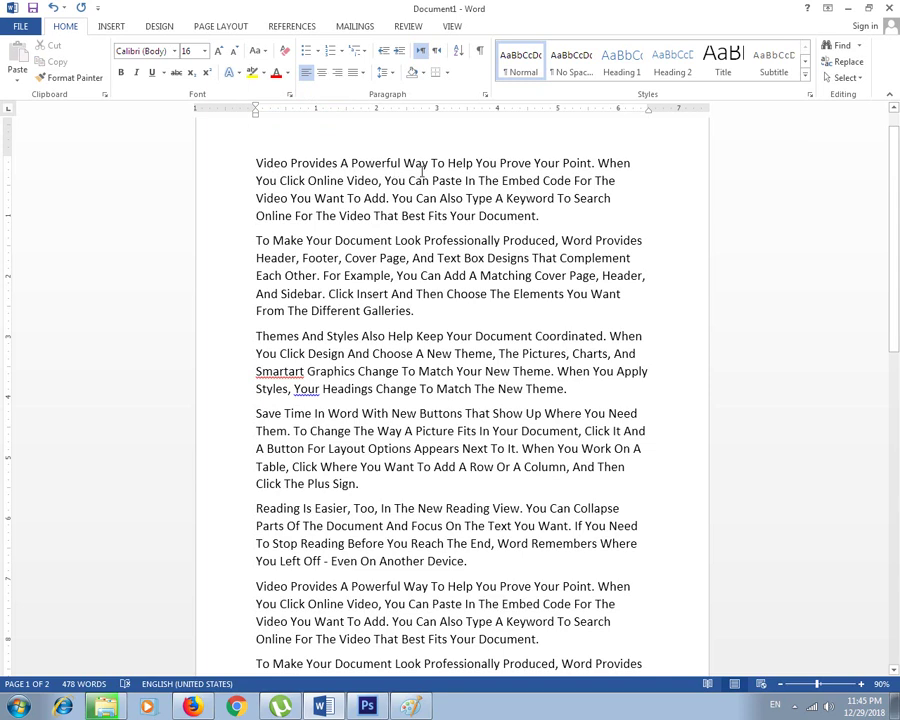
{"action": "mouse_move", "coordinate": [255, 162]}
{"action": "left_mouse_down"}
{"action": "mouse_move", "coordinate": [633, 161]}
{"action": "mouse_move", "coordinate": [616, 174]}
{"action": "left_mouse_up"}
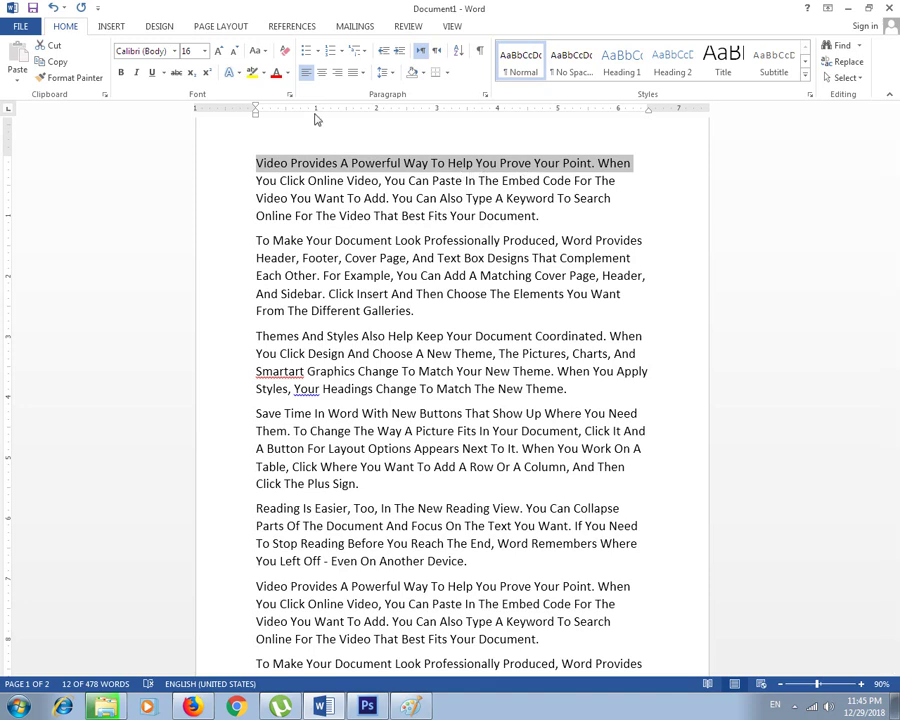
{"action": "key", "text": "ctrl+a"}
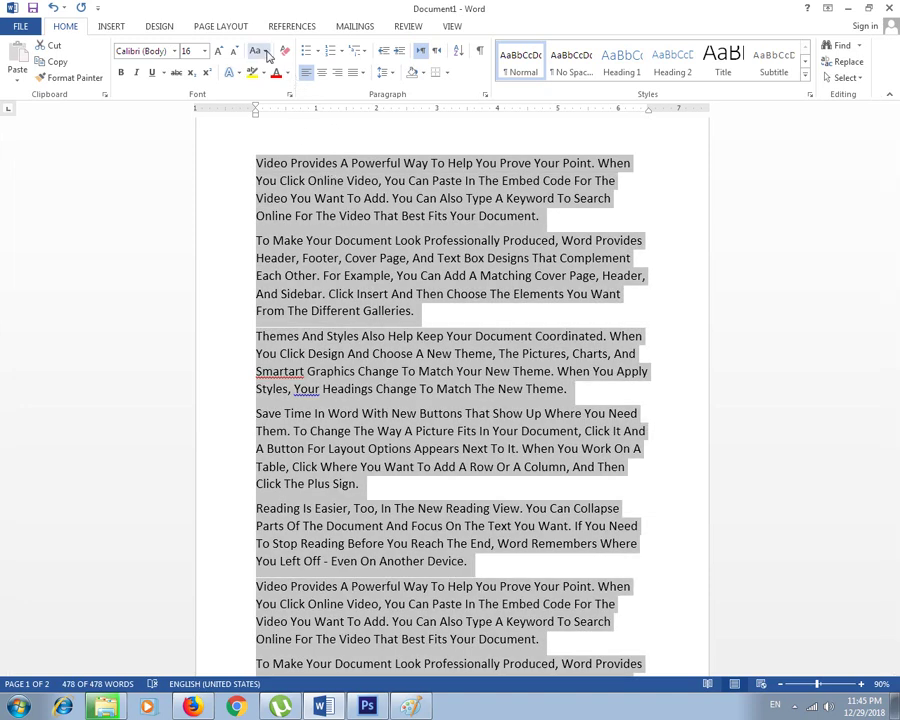
{"action": "left_click", "coordinate": [256, 50]}
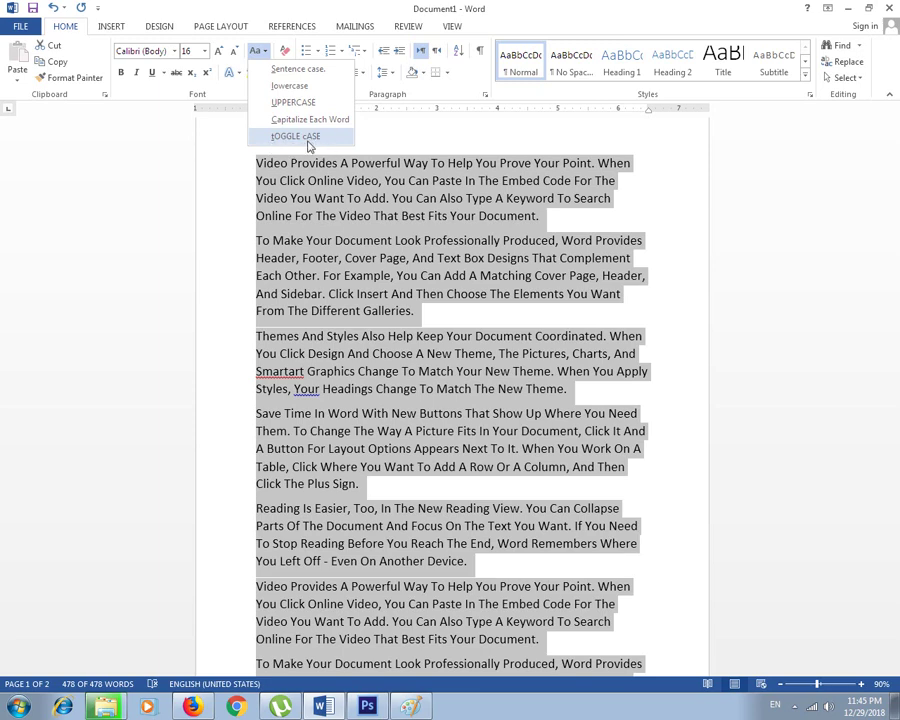
Step: Apply tOGGLE cASE to the whole document, then revert it to Sentence case
{"action": "left_click", "coordinate": [302, 137]}
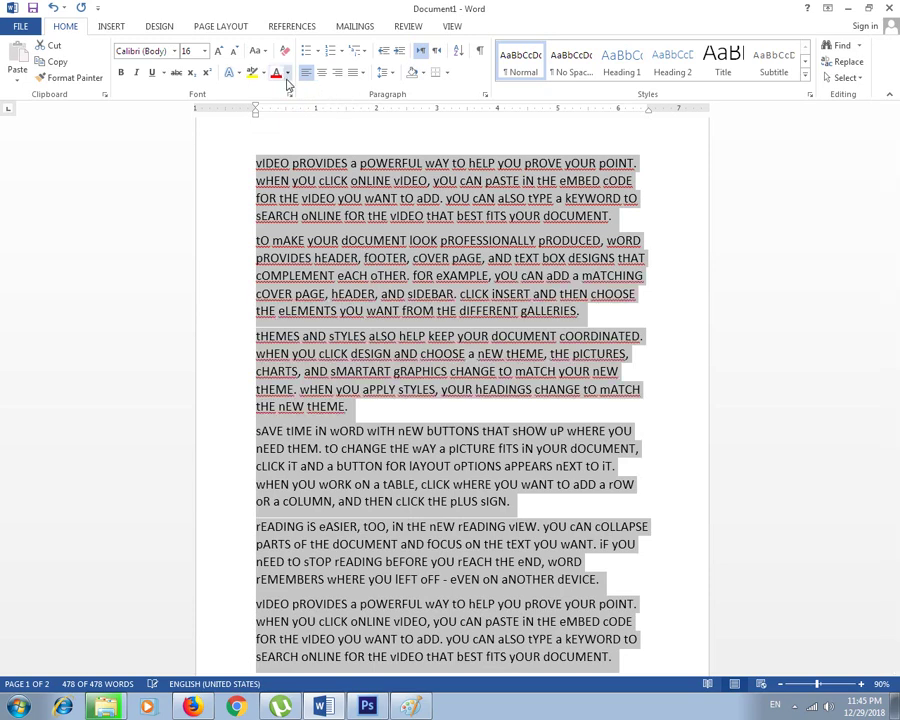
{"action": "left_click", "coordinate": [262, 55]}
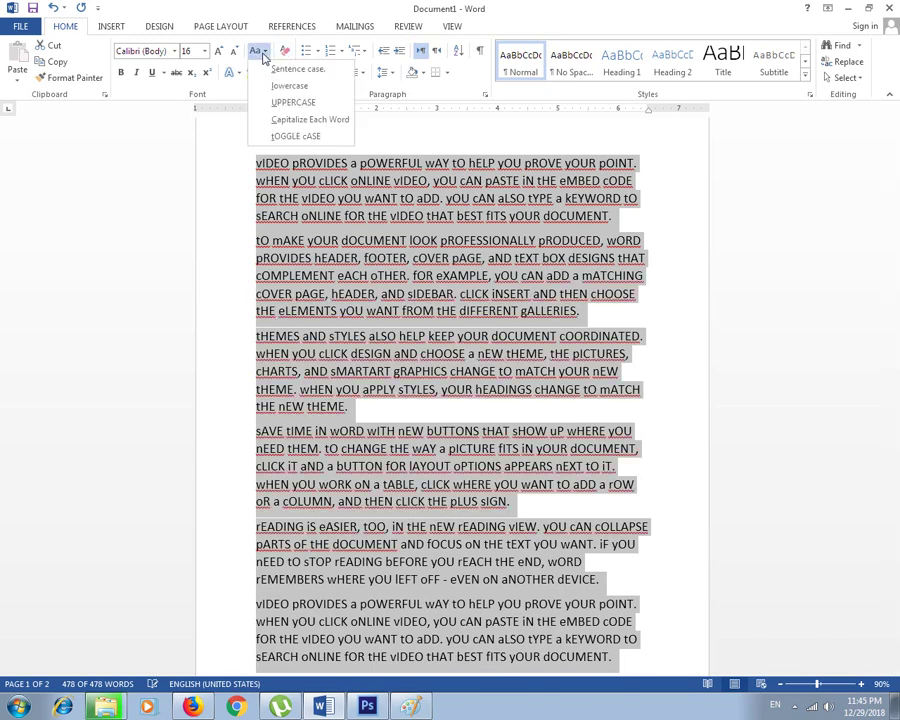
{"action": "left_click", "coordinate": [297, 69]}
{"action": "left_click", "coordinate": [258, 51]}
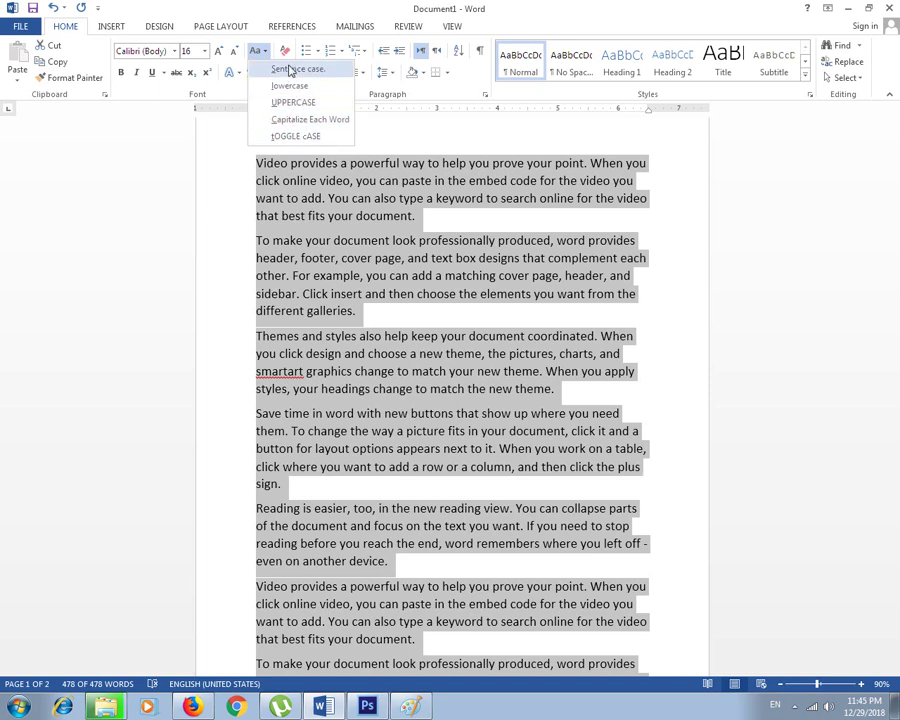
{"action": "key", "text": "Escape"}
{"action": "left_click", "coordinate": [256, 163]}
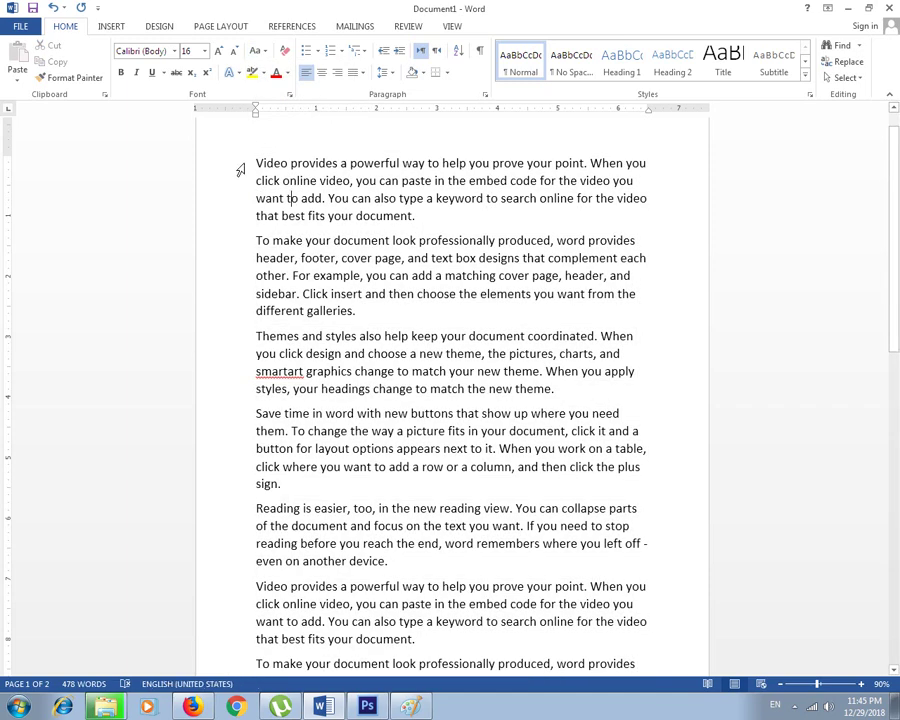
Step: Cycle the first three paragraphs through uppercase and lowercase with Shift+F3
{"action": "left_click_drag", "start_coordinate": [256, 163], "coordinate": [489, 343]}
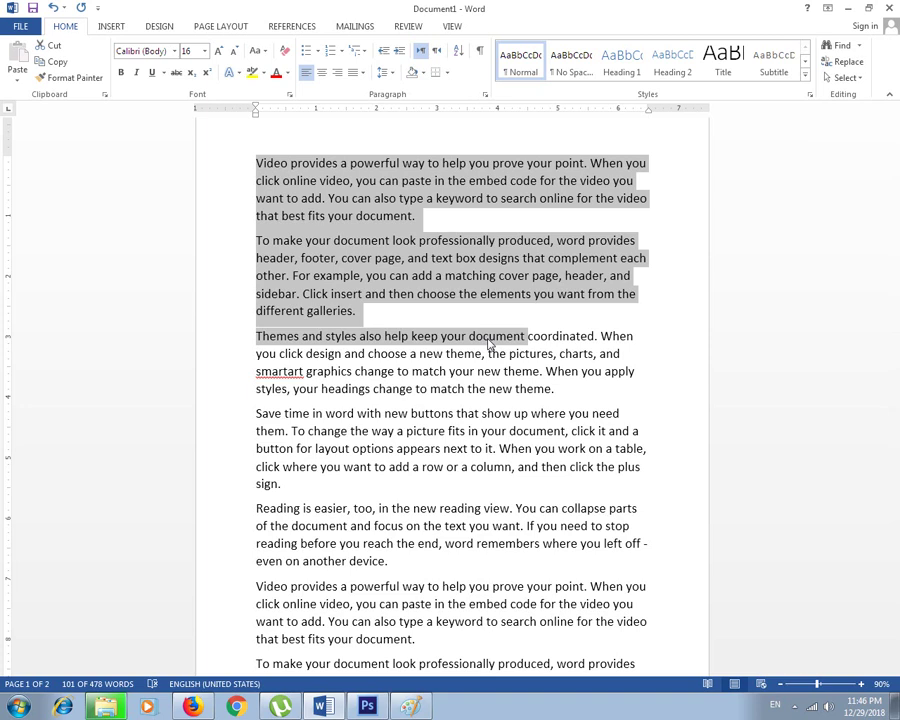
{"action": "key", "text": "shift+F3"}
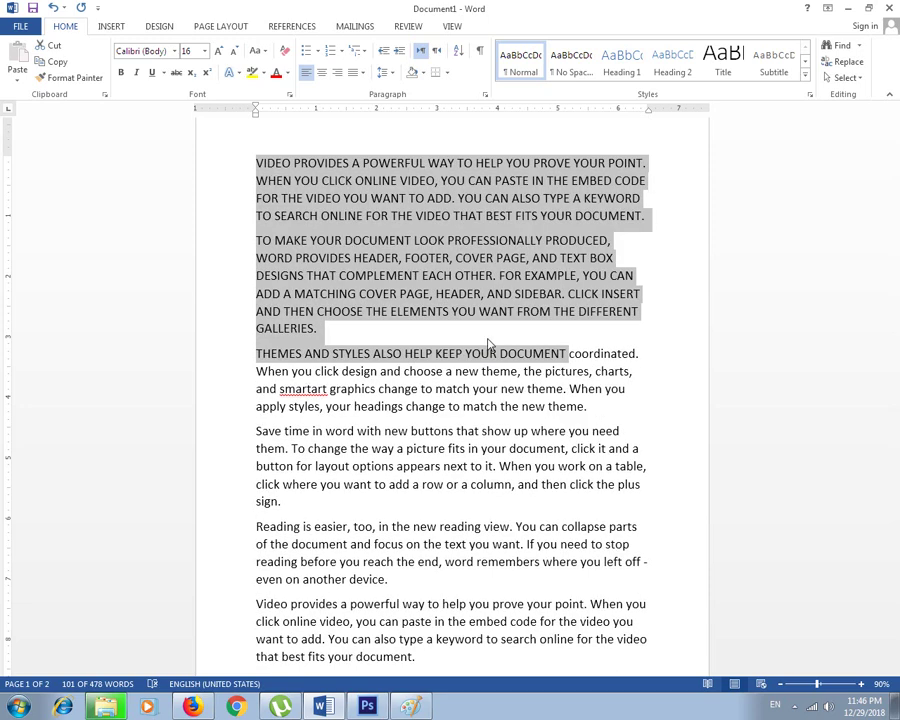
{"action": "key", "text": "shift+F3"}
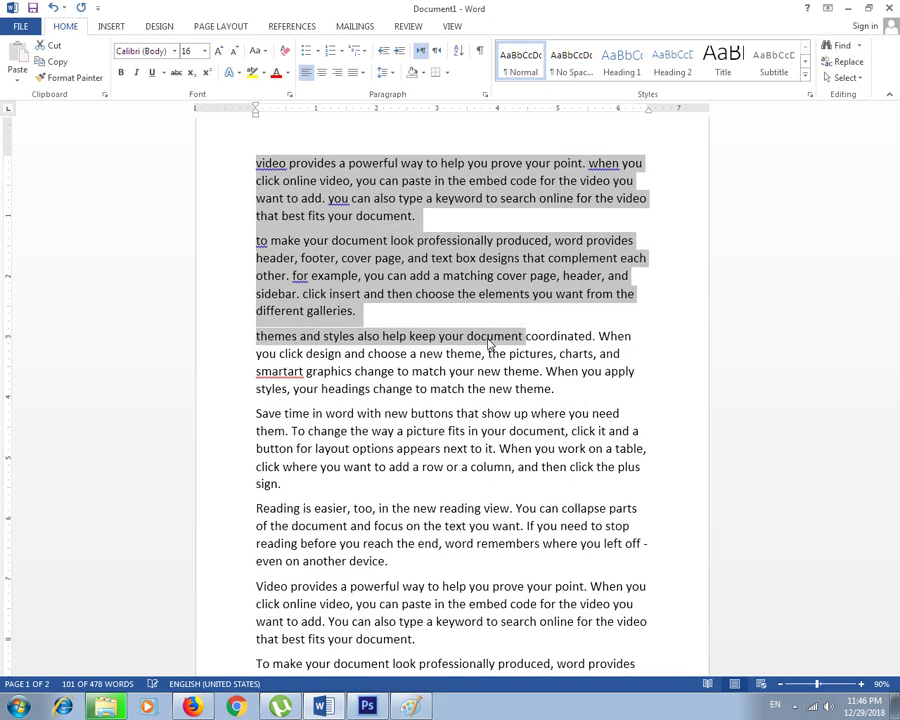
{"action": "left_click", "coordinate": [490, 340]}
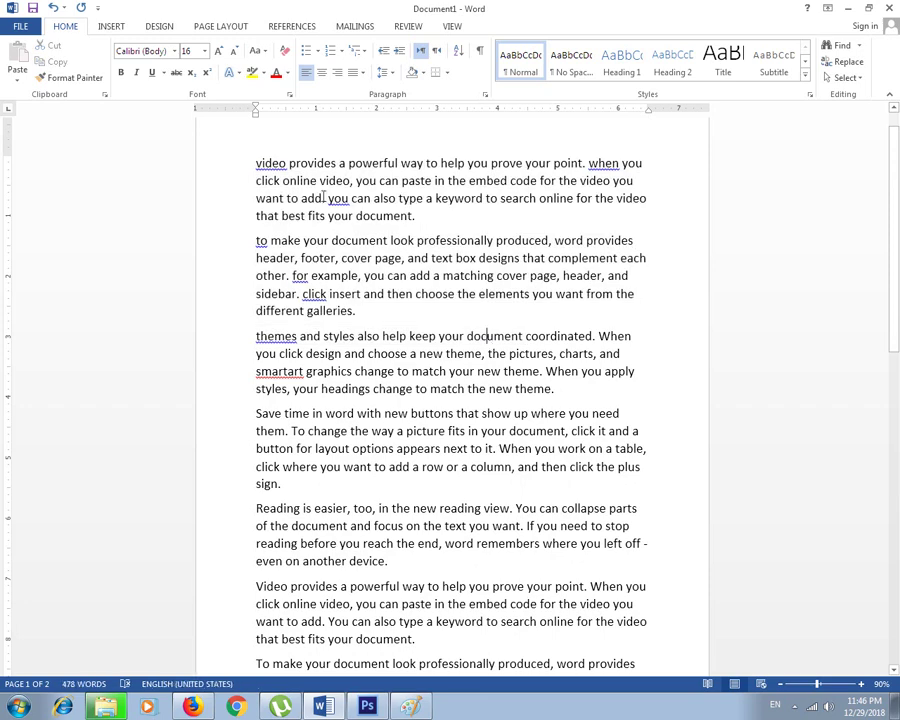
Step: Set the first two paragraphs to UPPERCASE, then back to Sentence case
{"action": "left_click_drag", "start_coordinate": [255, 163], "coordinate": [415, 294]}
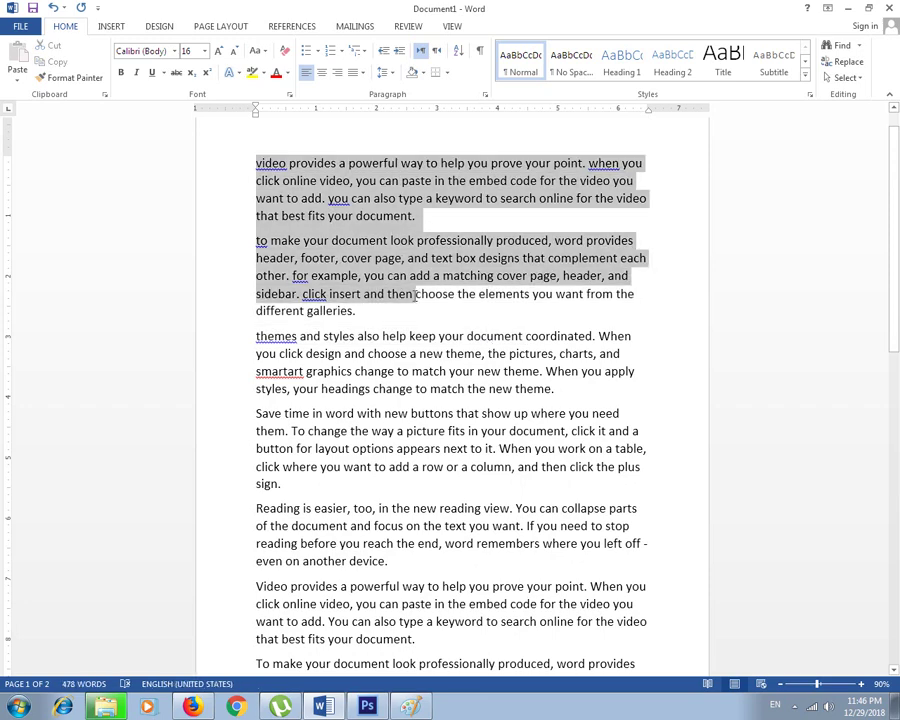
{"action": "left_click", "coordinate": [258, 50]}
{"action": "left_click", "coordinate": [292, 102]}
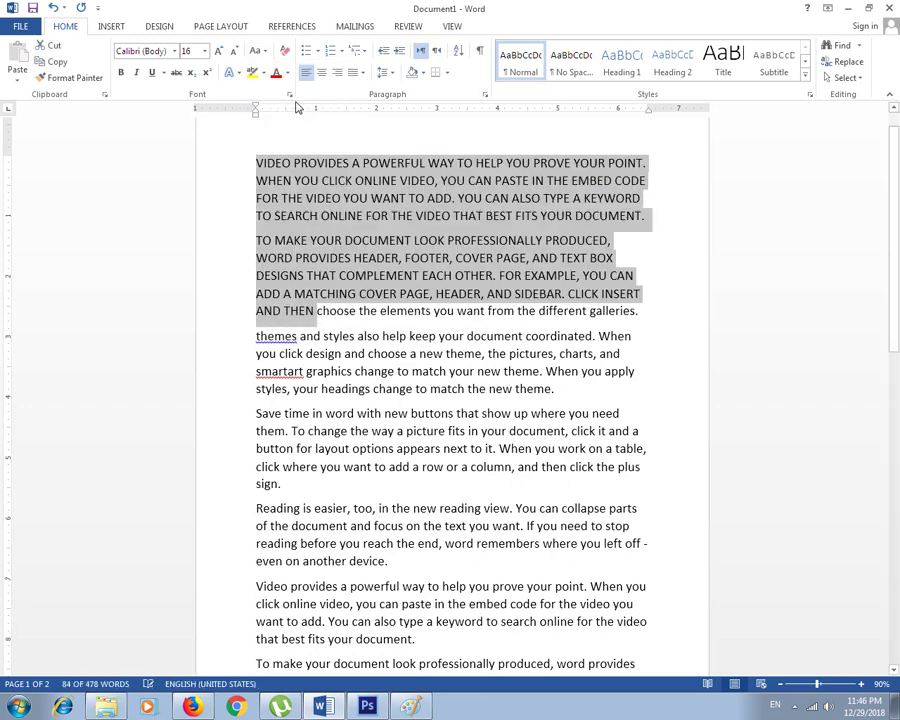
{"action": "left_click", "coordinate": [257, 50]}
{"action": "left_click", "coordinate": [290, 69]}
{"action": "left_click", "coordinate": [357, 293]}
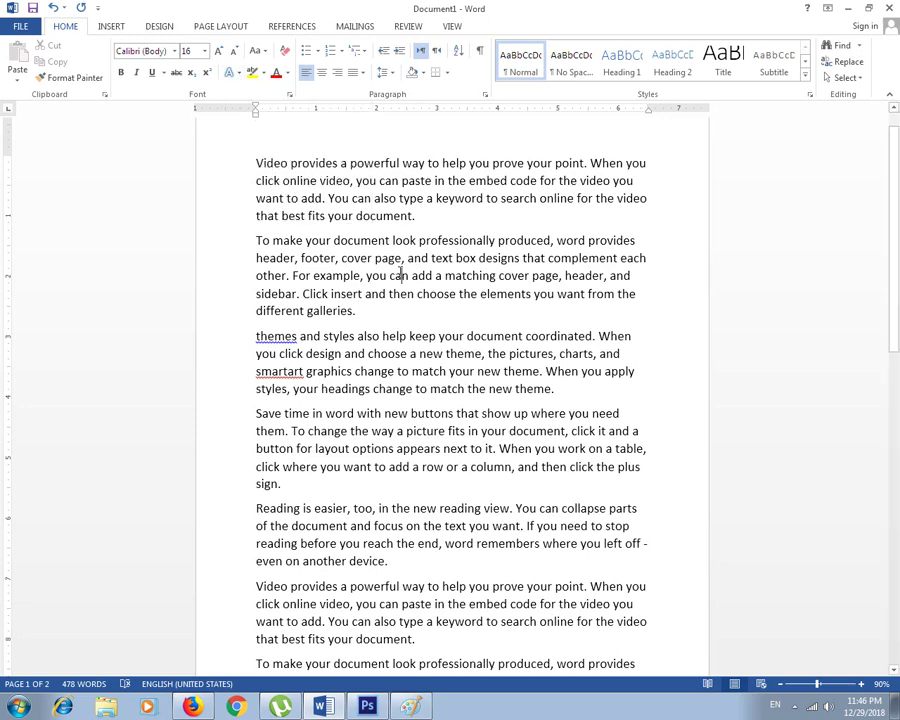
Step: Add a new first line 'pakistan' and change it to uppercase PAKISTAN
{"action": "left_click", "coordinate": [256, 162]}
{"action": "key", "text": "Return"}
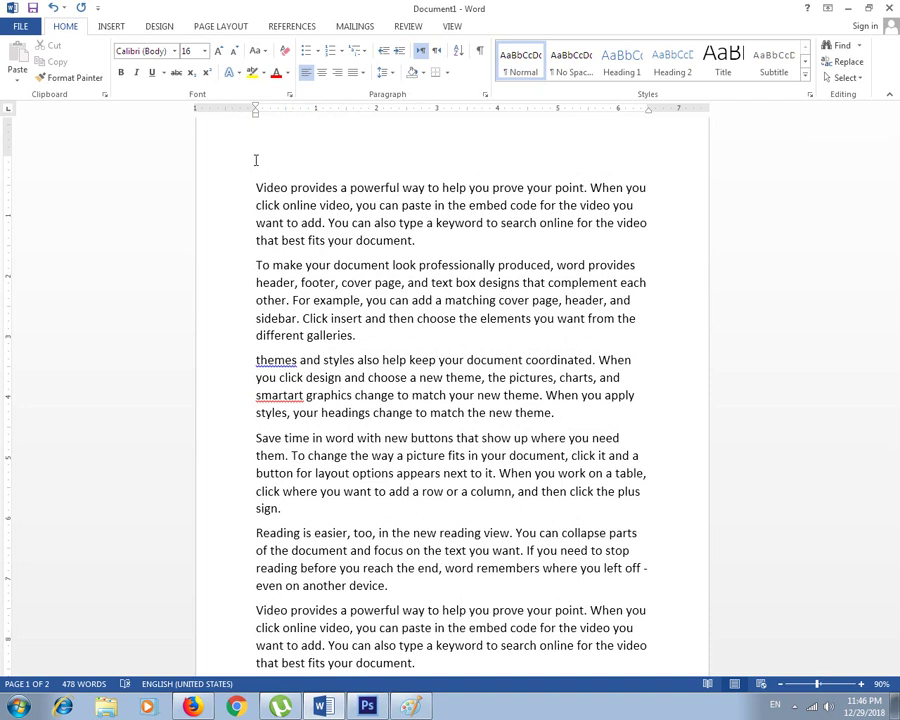
{"action": "type", "text": "pakistan"}
{"action": "left_click_drag", "start_coordinate": [302, 162], "coordinate": [250, 162]}
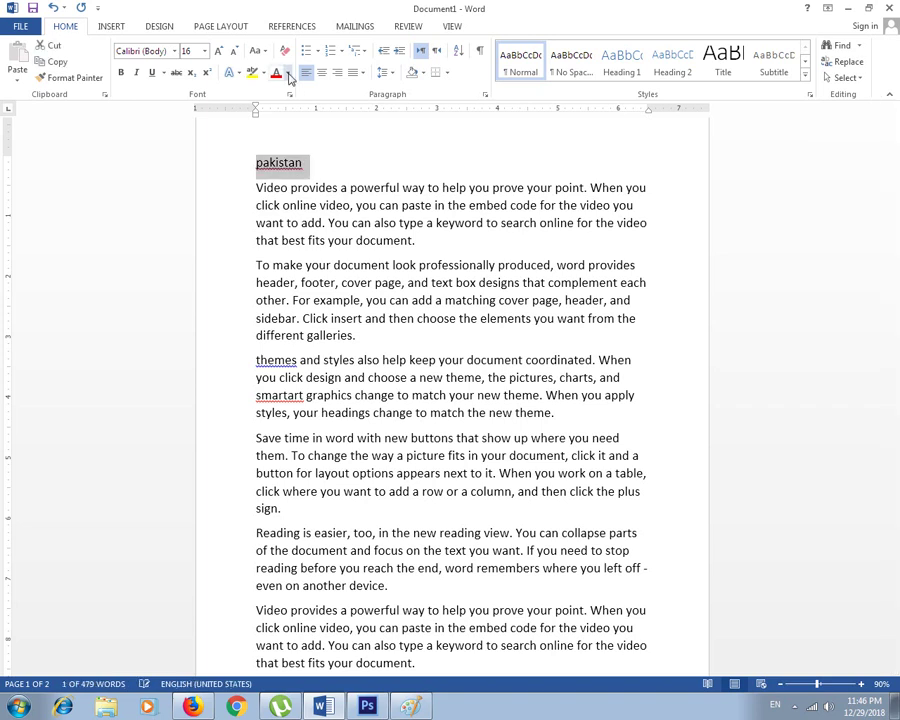
{"action": "left_click", "coordinate": [258, 51]}
{"action": "left_click", "coordinate": [289, 104]}
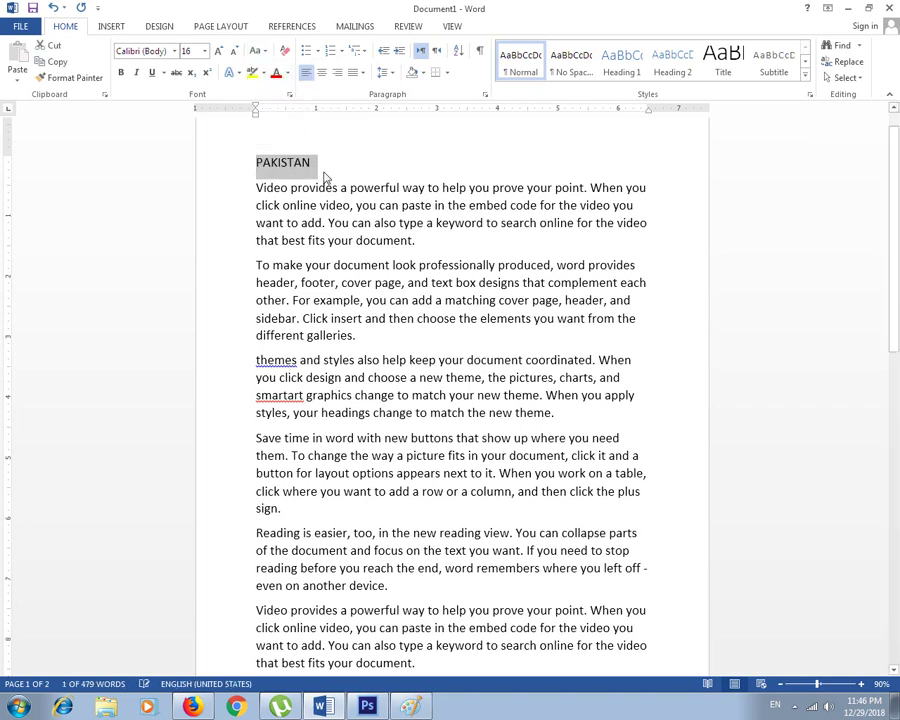
Step: Enlarge the PAKISTAN title to 48 pt and align it right
{"action": "left_click", "coordinate": [216, 53]}
{"action": "left_click", "coordinate": [217, 51]}
{"action": "left_click", "coordinate": [217, 51]}
{"action": "left_click", "coordinate": [217, 51]}
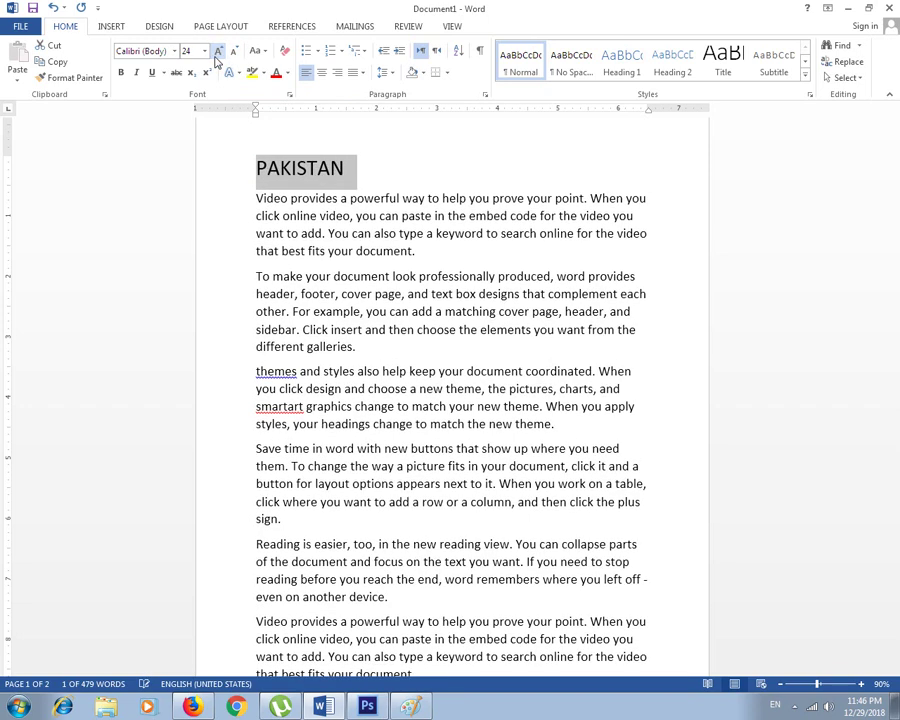
{"action": "left_click", "coordinate": [217, 51]}
{"action": "left_click", "coordinate": [217, 51]}
{"action": "left_click", "coordinate": [217, 51]}
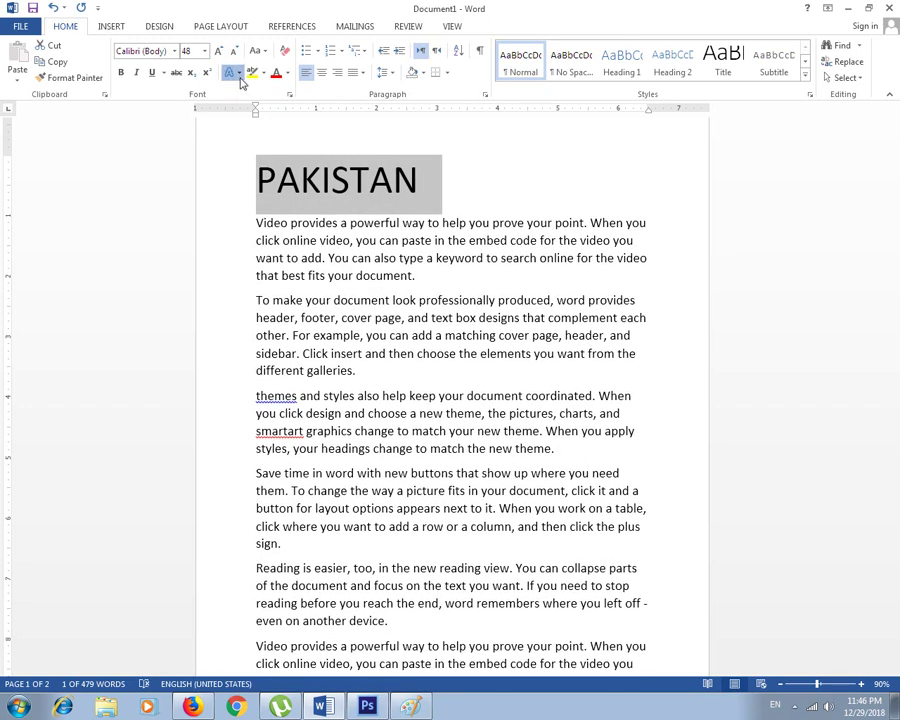
{"action": "left_click", "coordinate": [240, 78]}
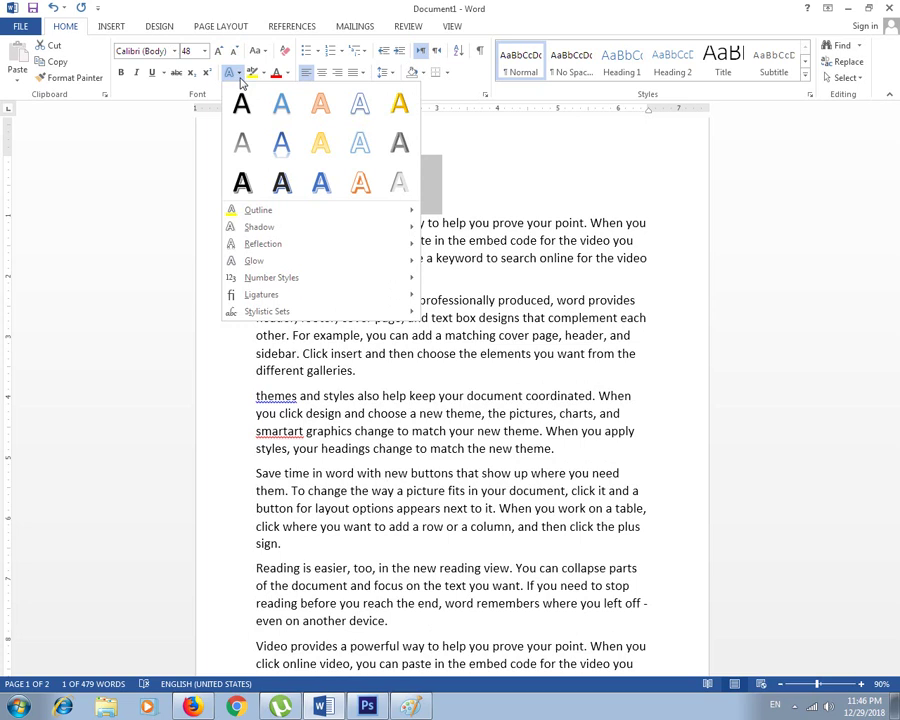
{"action": "left_click", "coordinate": [259, 179]}
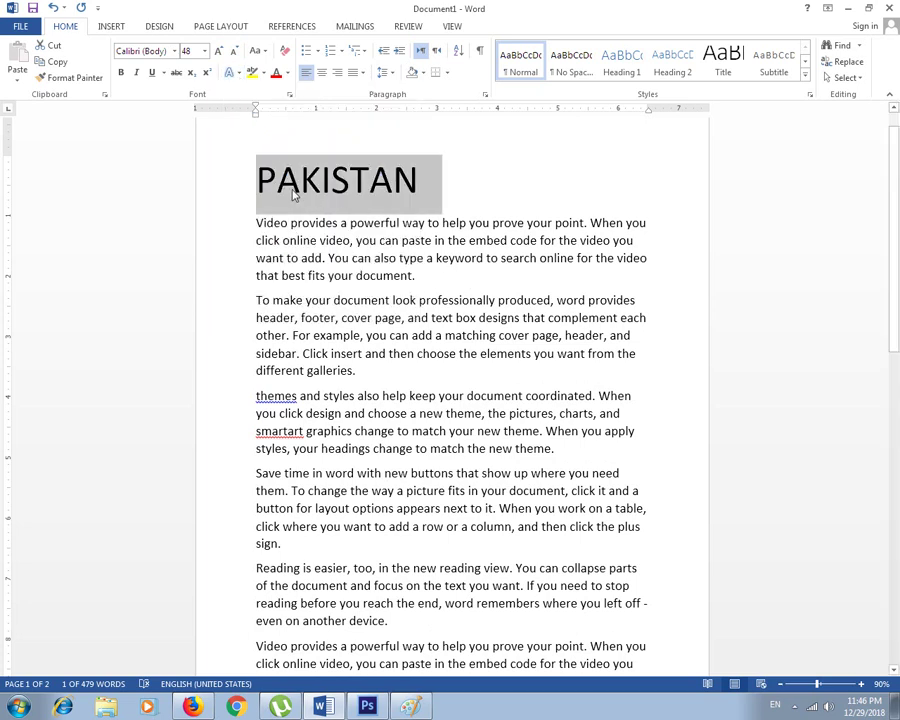
{"action": "left_click", "coordinate": [259, 179]}
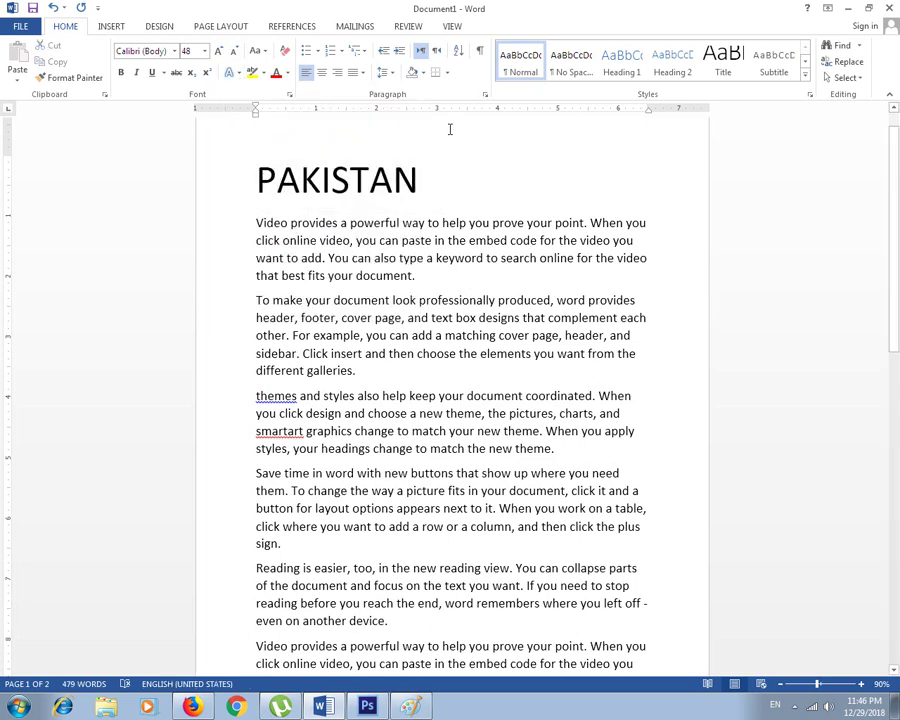
{"action": "left_click", "coordinate": [337, 72]}
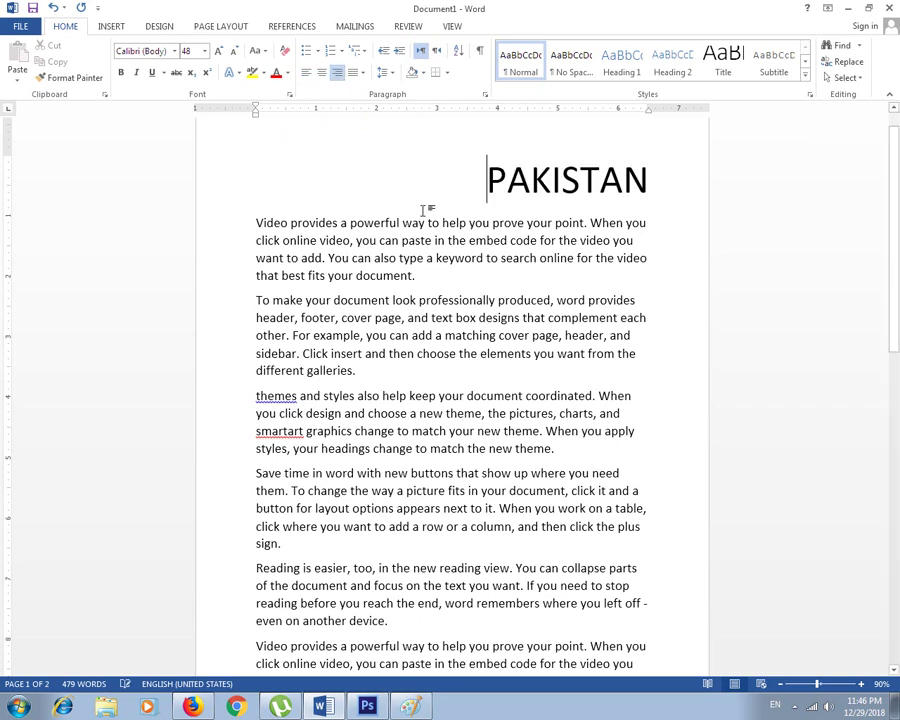
{"action": "left_click_drag", "start_coordinate": [487, 180], "coordinate": [672, 182]}
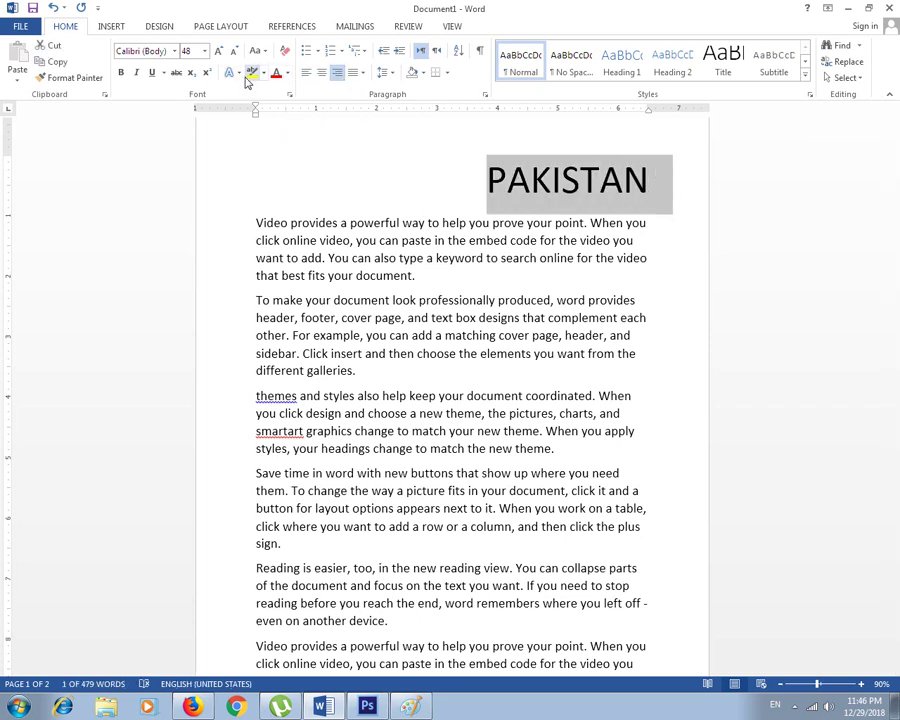
Step: Give the PAKISTAN title an orange outlined text effect
{"action": "left_click", "coordinate": [230, 73]}
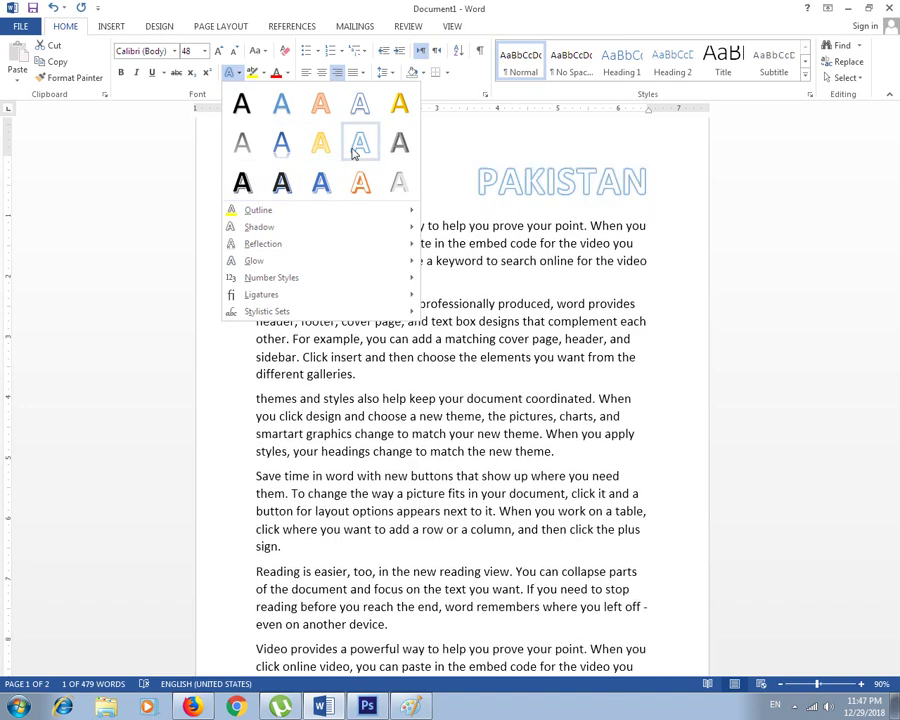
{"action": "left_click", "coordinate": [360, 184]}
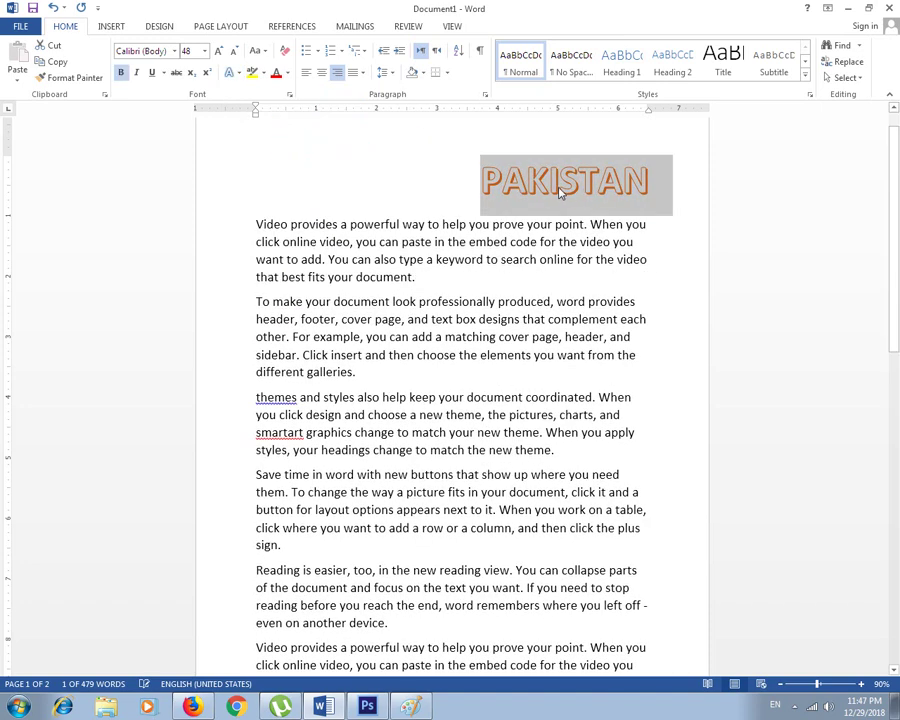
{"action": "left_click", "coordinate": [316, 259]}
Step: Make the phrase 'to add. You can also type a keyword to search' a yellow text effect
{"action": "left_click_drag", "start_coordinate": [287, 259], "coordinate": [537, 259]}
{"action": "left_click", "coordinate": [238, 73]}
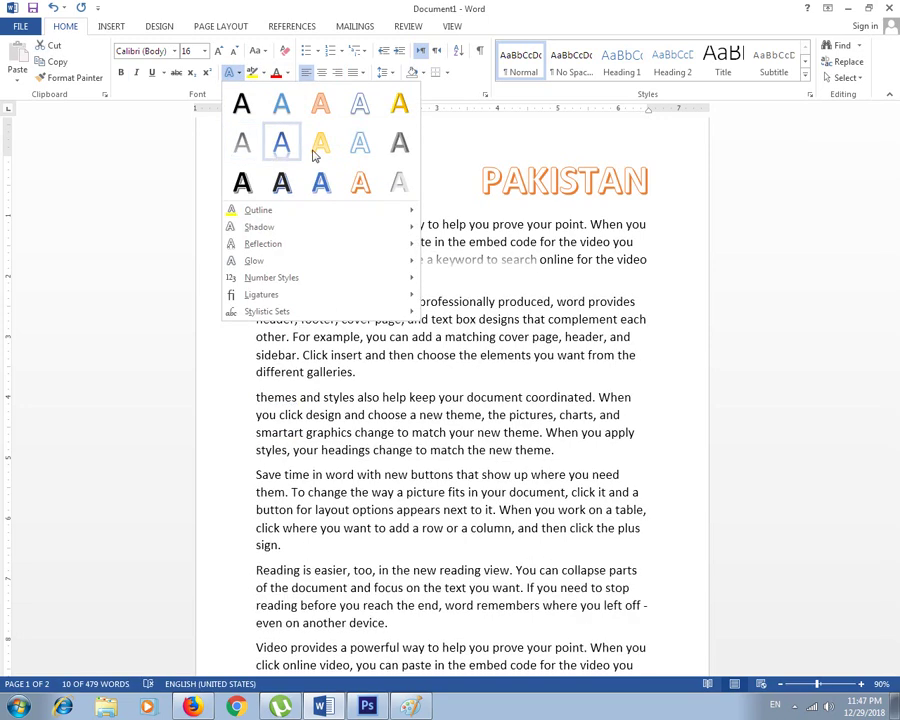
{"action": "left_click", "coordinate": [320, 143]}
{"action": "left_click", "coordinate": [480, 282]}
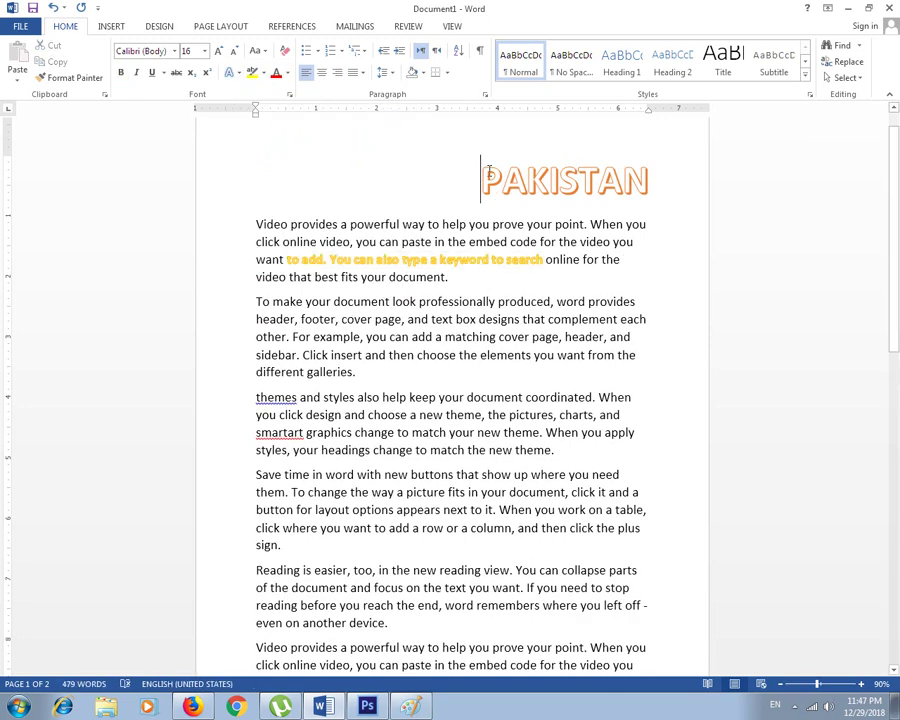
{"action": "left_click_drag", "start_coordinate": [481, 178], "coordinate": [682, 174]}
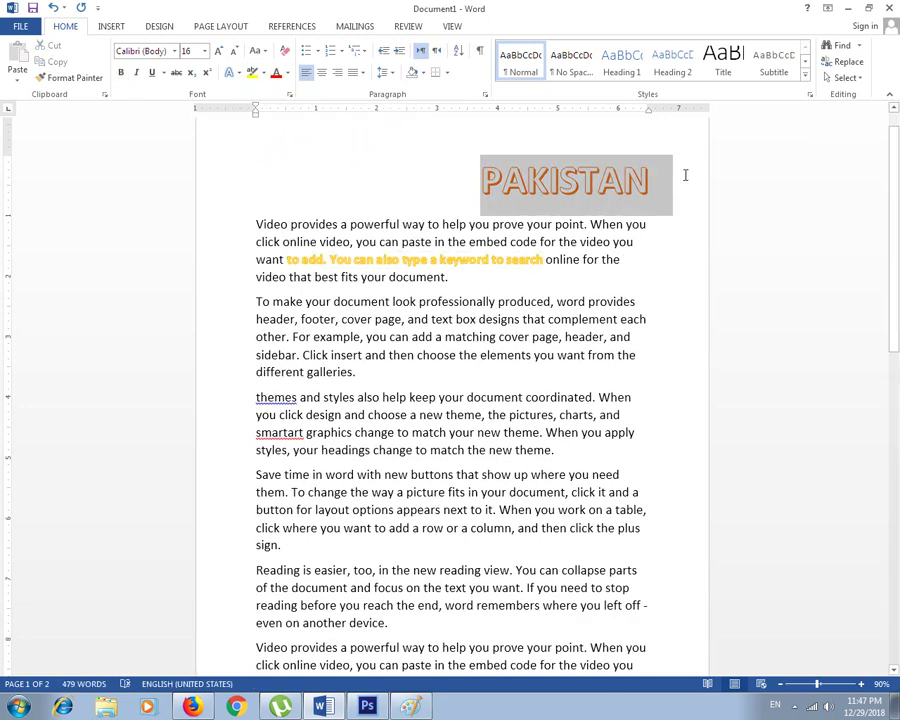
{"action": "left_click", "coordinate": [240, 74]}
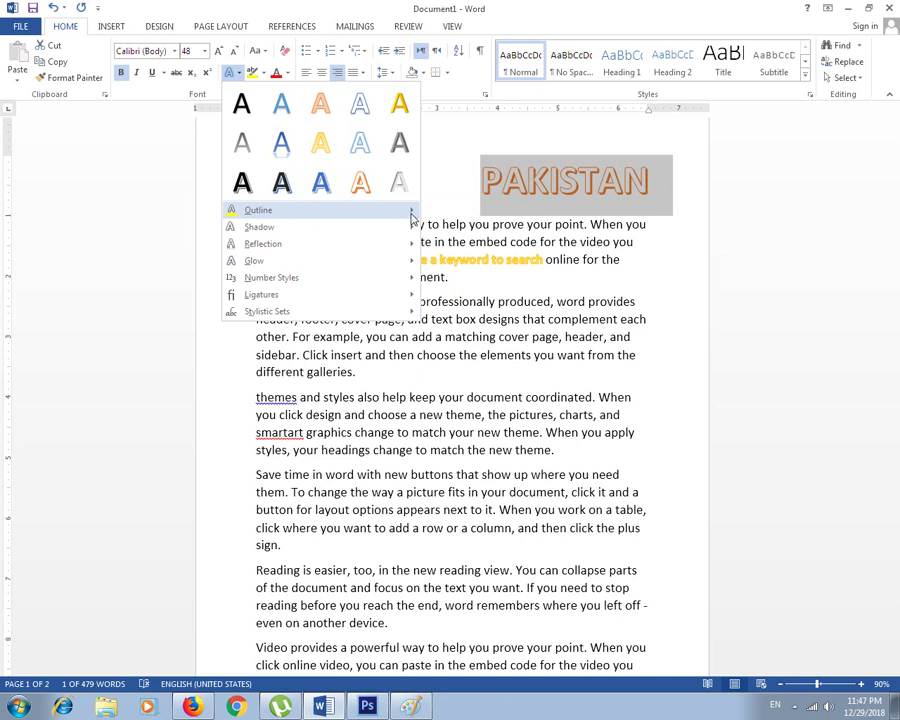
{"action": "mouse_move", "coordinate": [318, 210]}
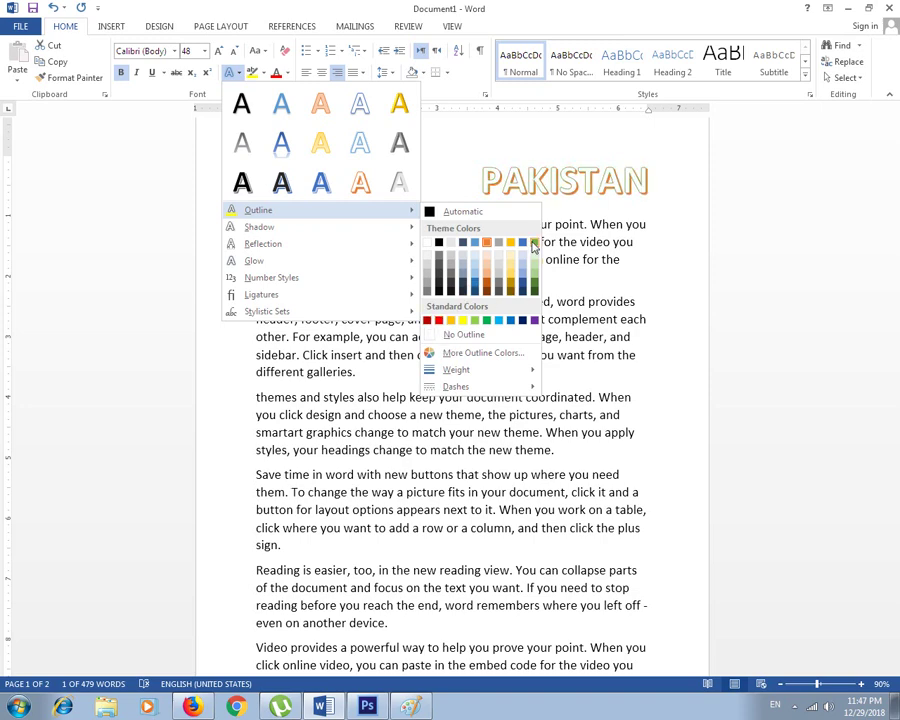
Step: Reselect PAKISTAN and apply the orange filled text effect style to it
{"action": "left_click", "coordinate": [534, 244]}
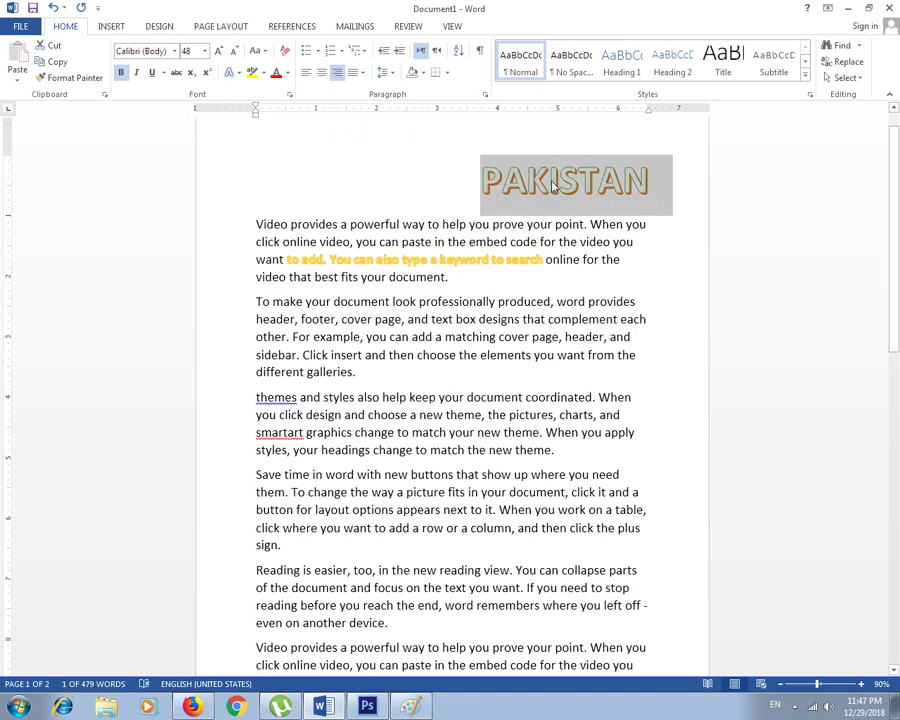
{"action": "left_click_drag", "start_coordinate": [477, 180], "coordinate": [669, 191]}
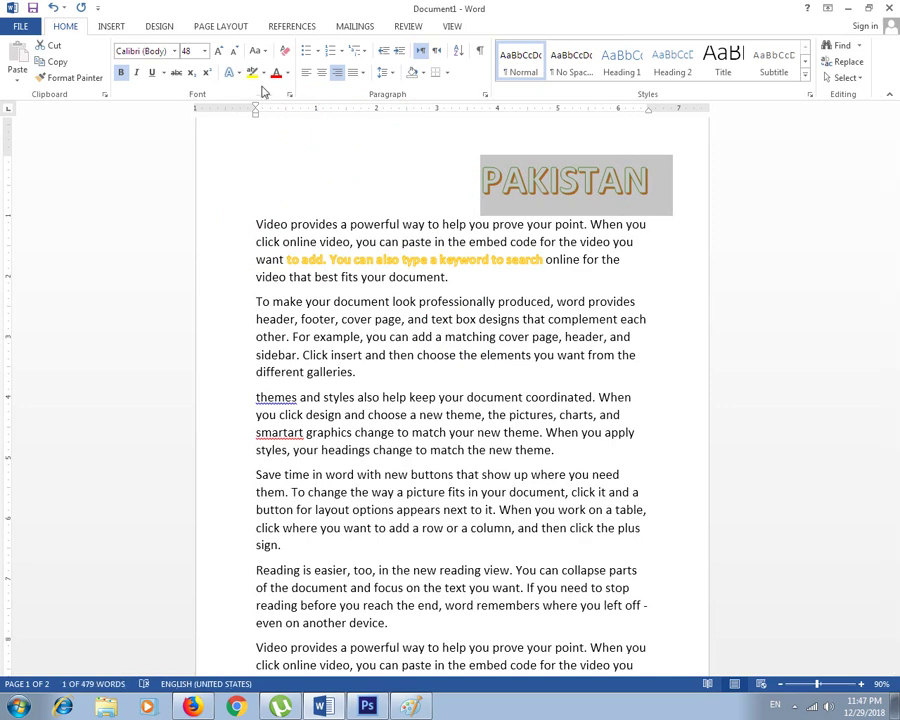
{"action": "left_click", "coordinate": [232, 73]}
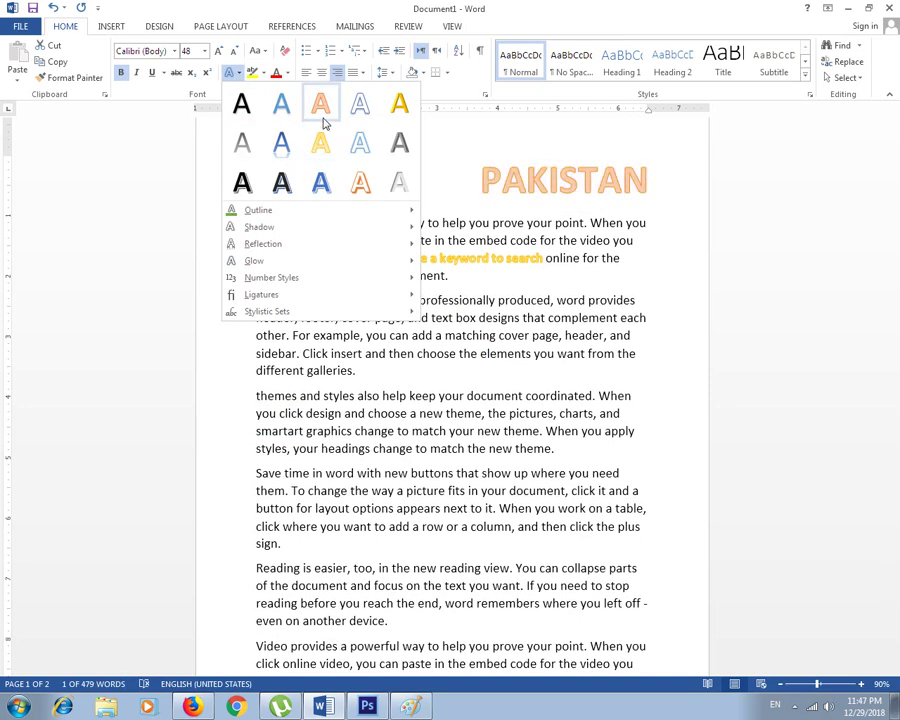
{"action": "left_click", "coordinate": [323, 122]}
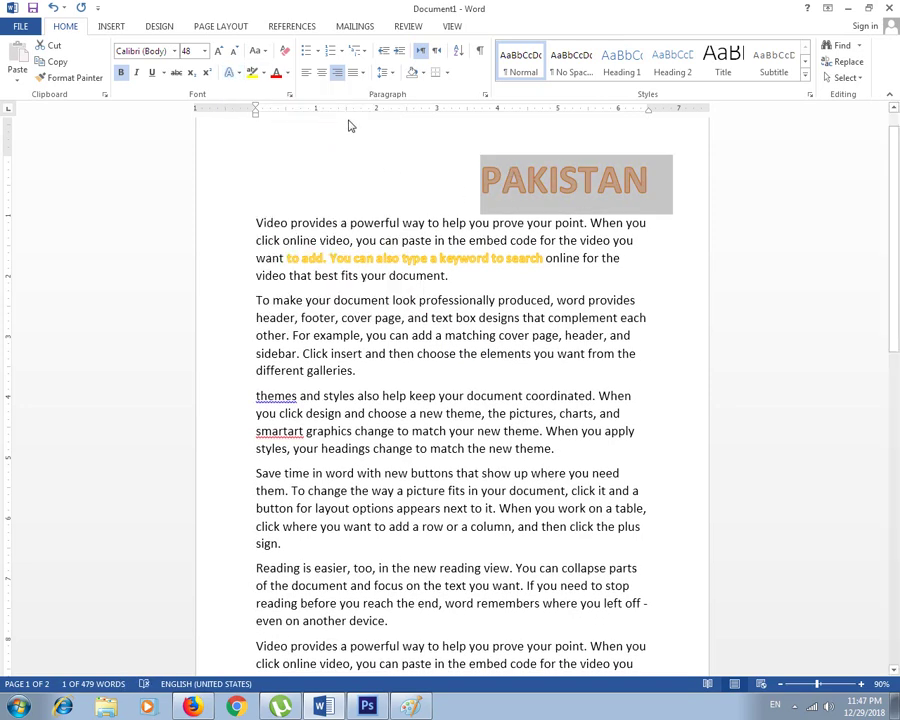
Step: Change PAKISTAN's outline colour to Light Blue
{"action": "left_click", "coordinate": [232, 73]}
{"action": "mouse_move", "coordinate": [258, 210]}
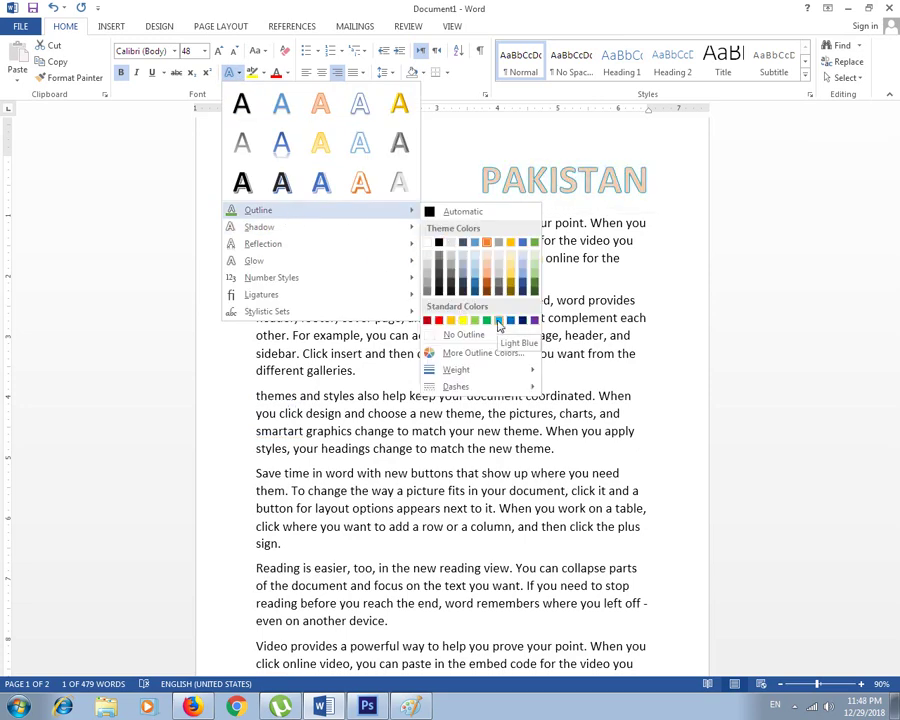
{"action": "left_click", "coordinate": [498, 325]}
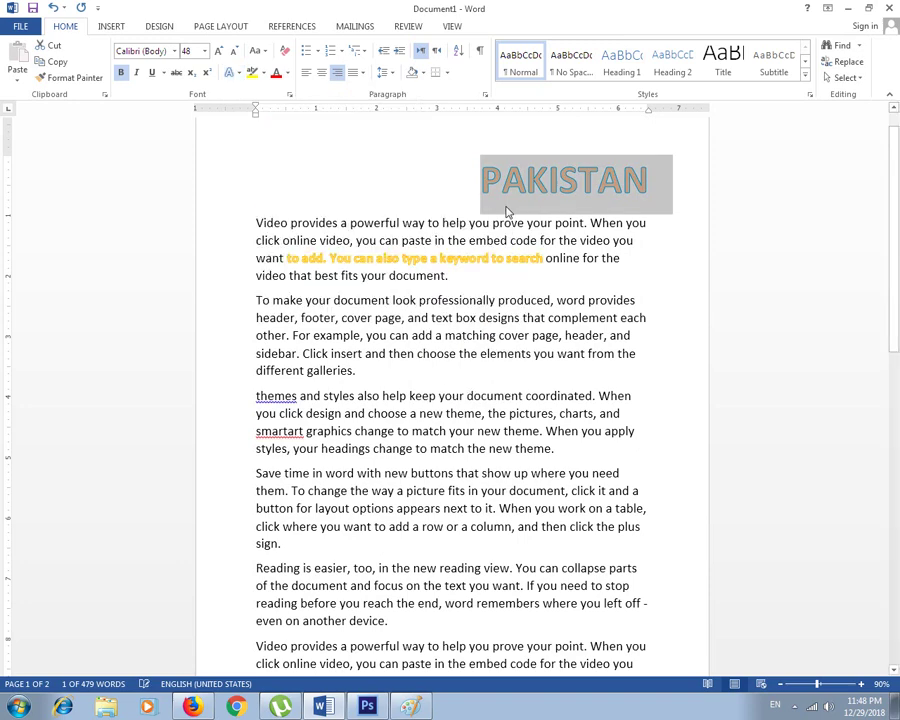
{"action": "left_click", "coordinate": [239, 77]}
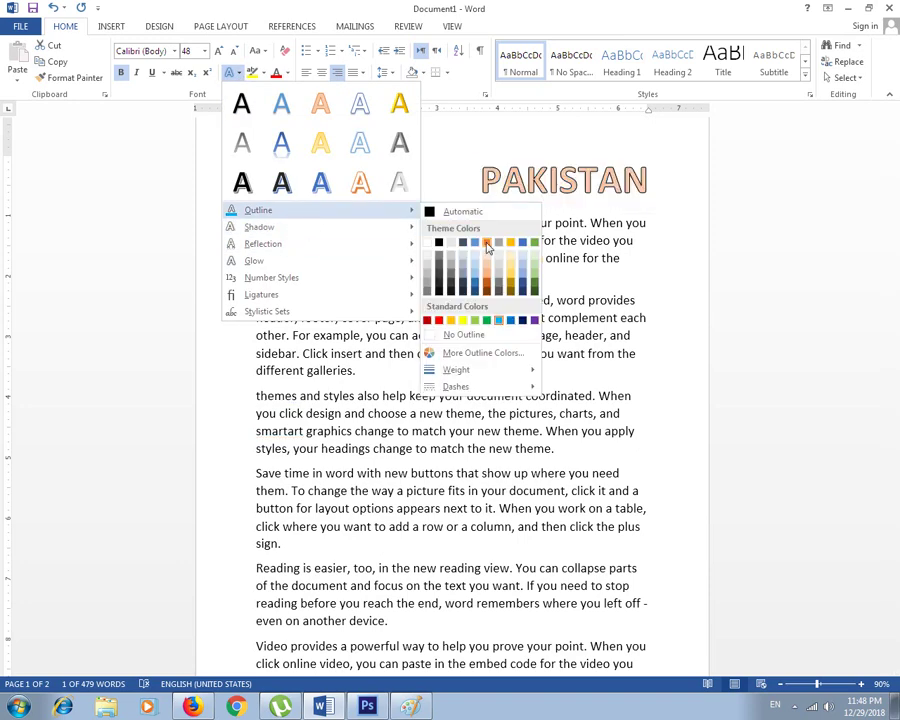
{"action": "mouse_move", "coordinate": [458, 370]}
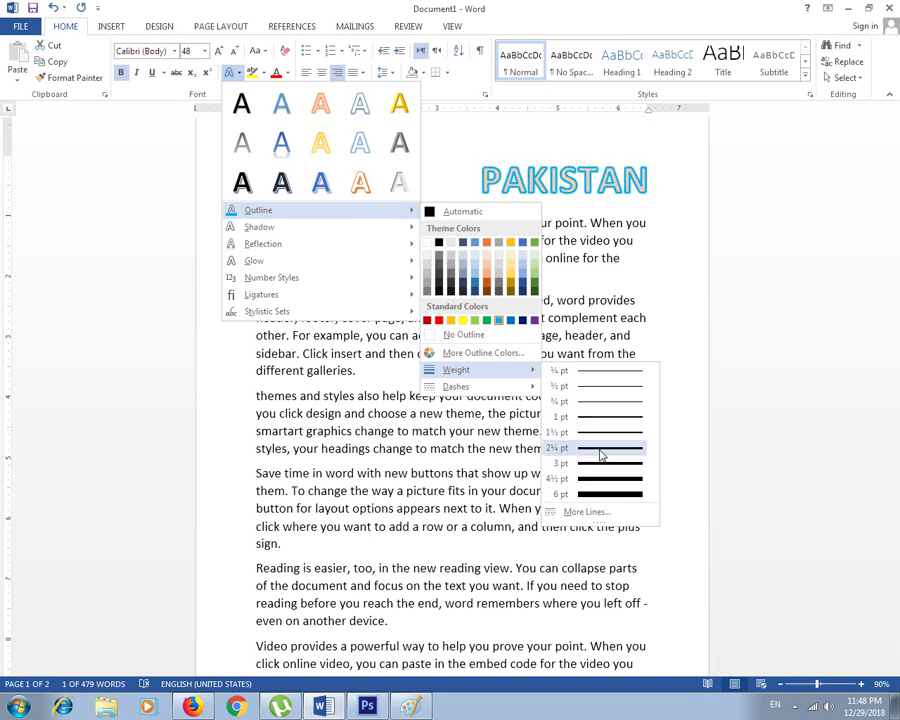
Step: Thicken PAKISTAN's Light Blue outline to 2¼ pt and bring up its detailed outline settings
{"action": "left_click", "coordinate": [601, 455]}
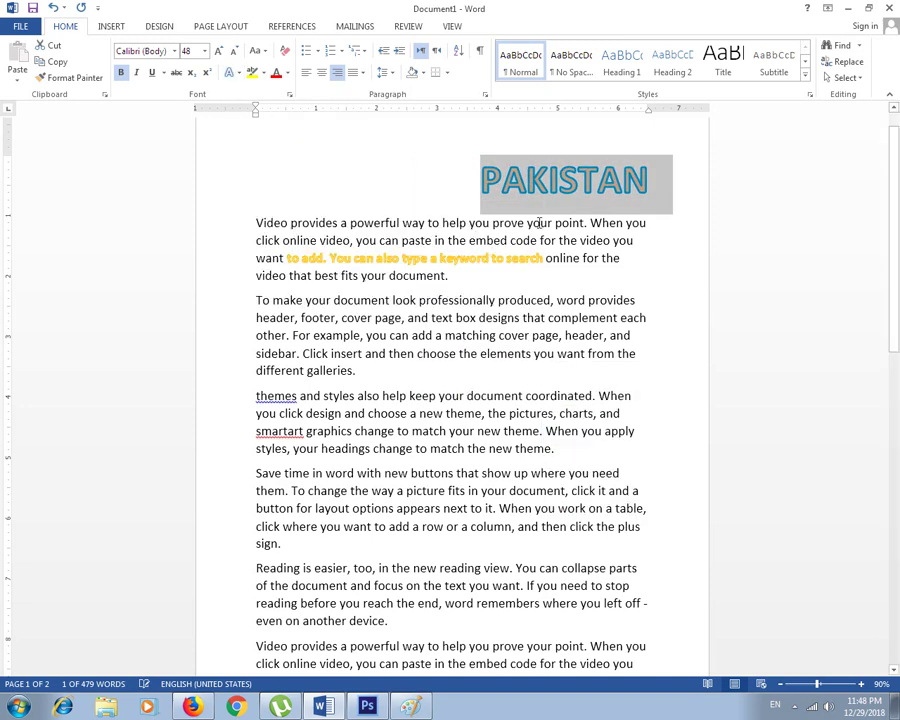
{"action": "left_click", "coordinate": [240, 76]}
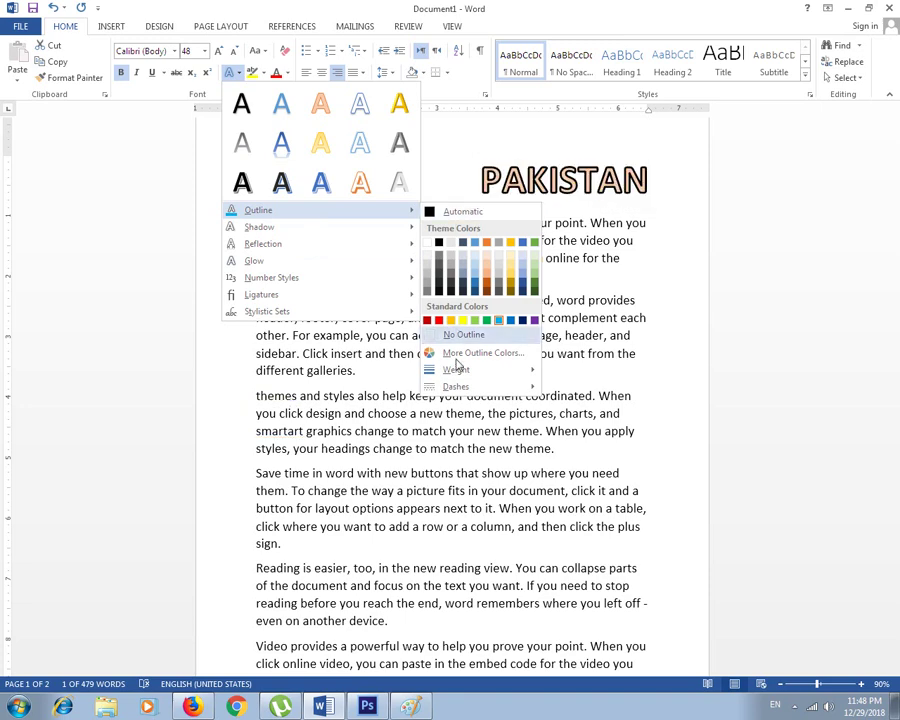
{"action": "mouse_move", "coordinate": [456, 369]}
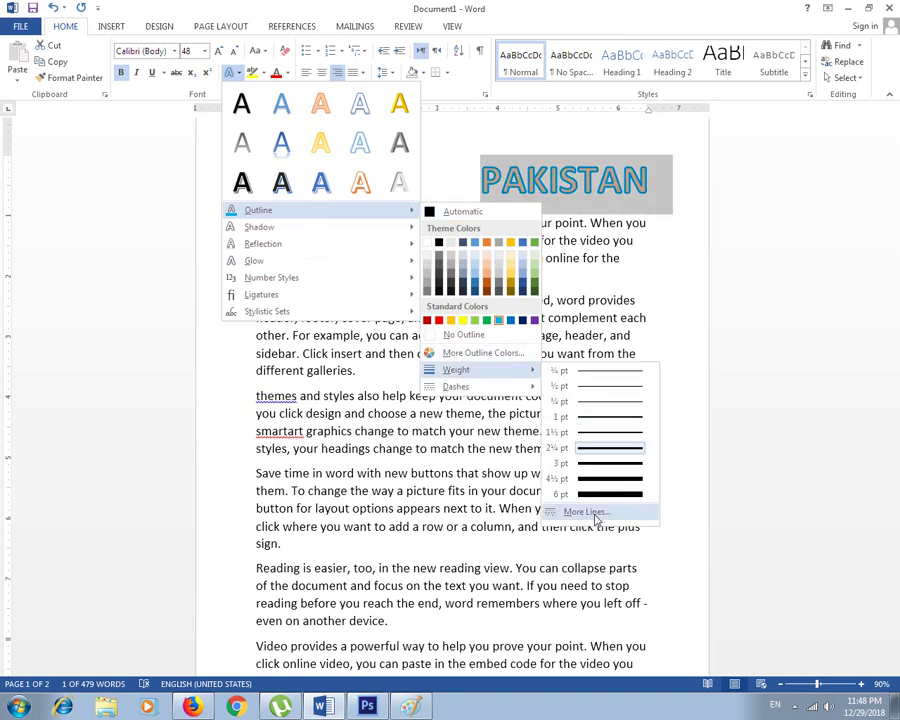
{"action": "left_click", "coordinate": [584, 511]}
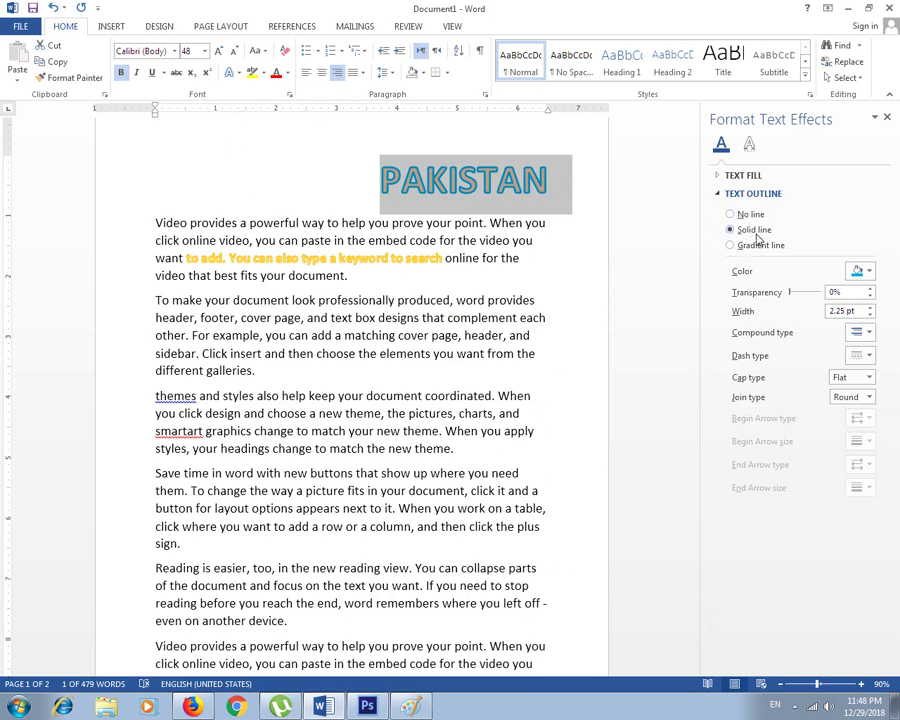
Step: Make the title outline a green preset gradient line with centre radial direction and an adjusted stop
{"action": "left_click", "coordinate": [733, 248]}
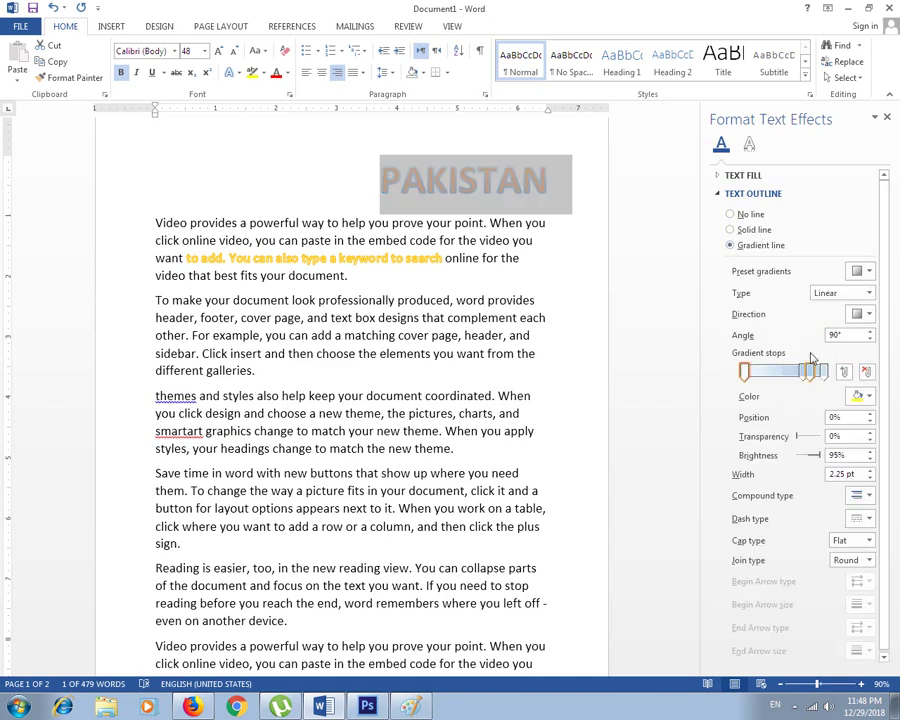
{"action": "left_click", "coordinate": [868, 272]}
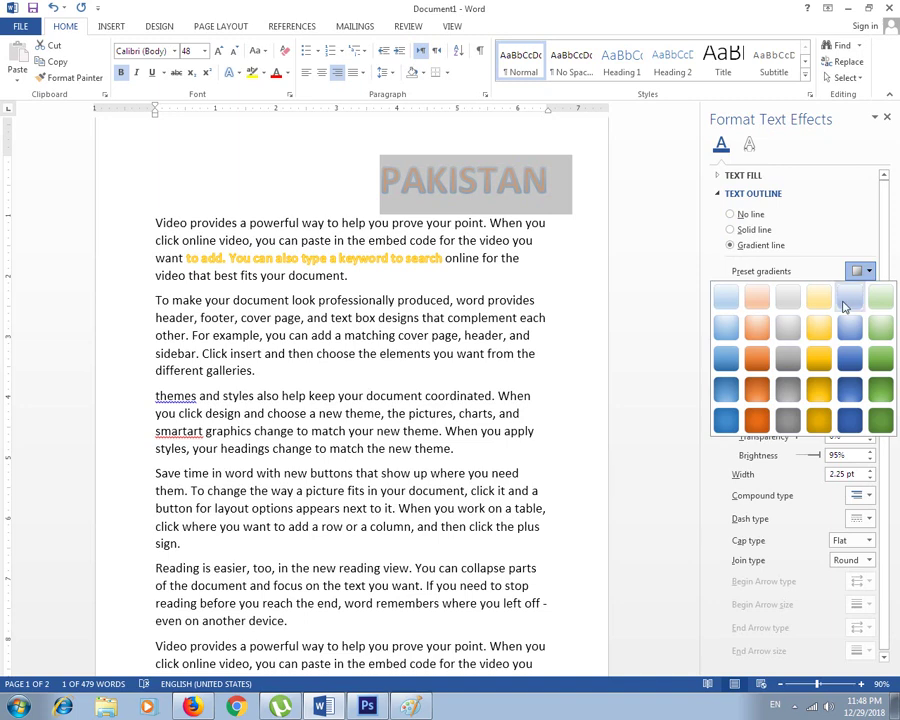
{"action": "left_click", "coordinate": [820, 330]}
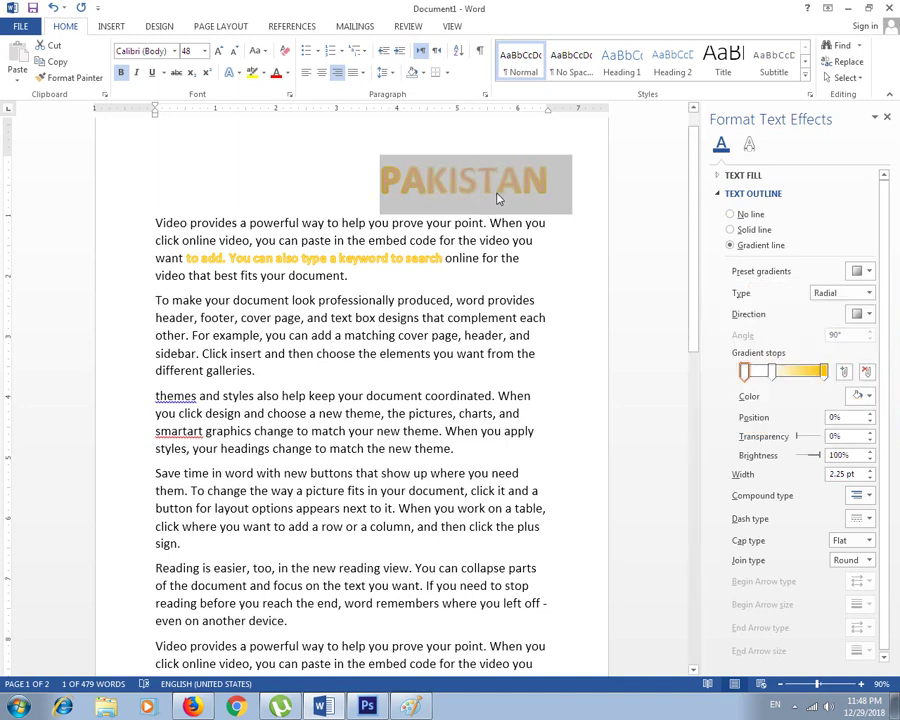
{"action": "left_click", "coordinate": [869, 272]}
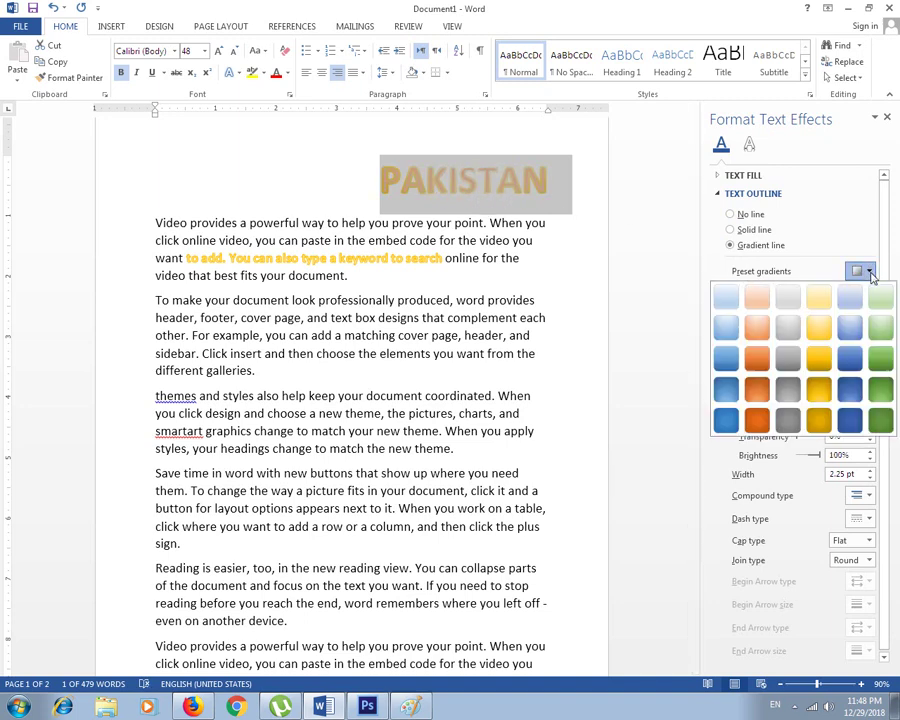
{"action": "left_click", "coordinate": [880, 328]}
{"action": "left_click", "coordinate": [869, 314]}
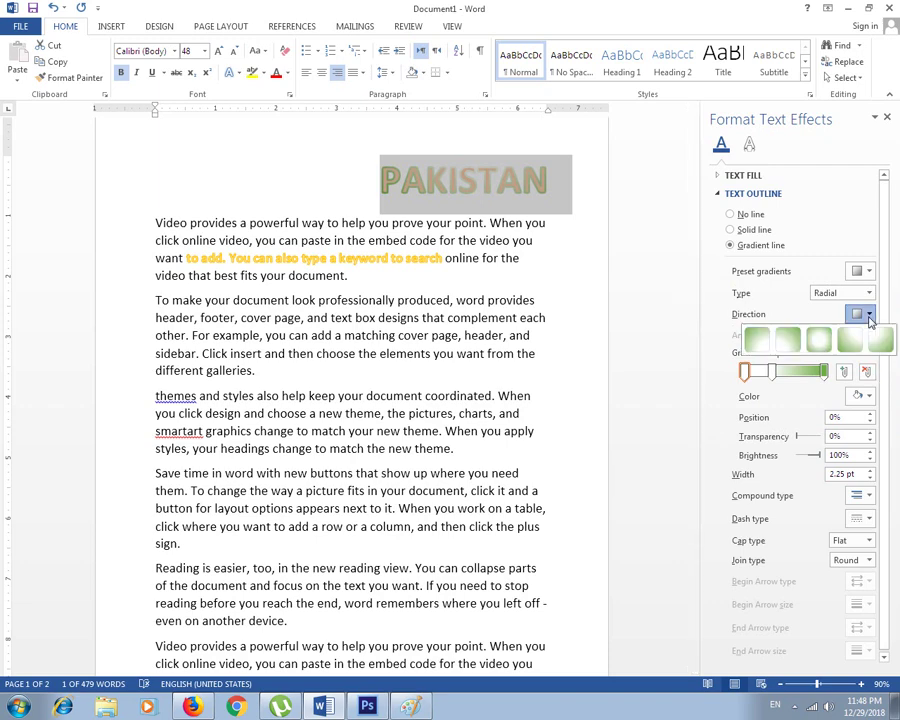
{"action": "left_click", "coordinate": [815, 342]}
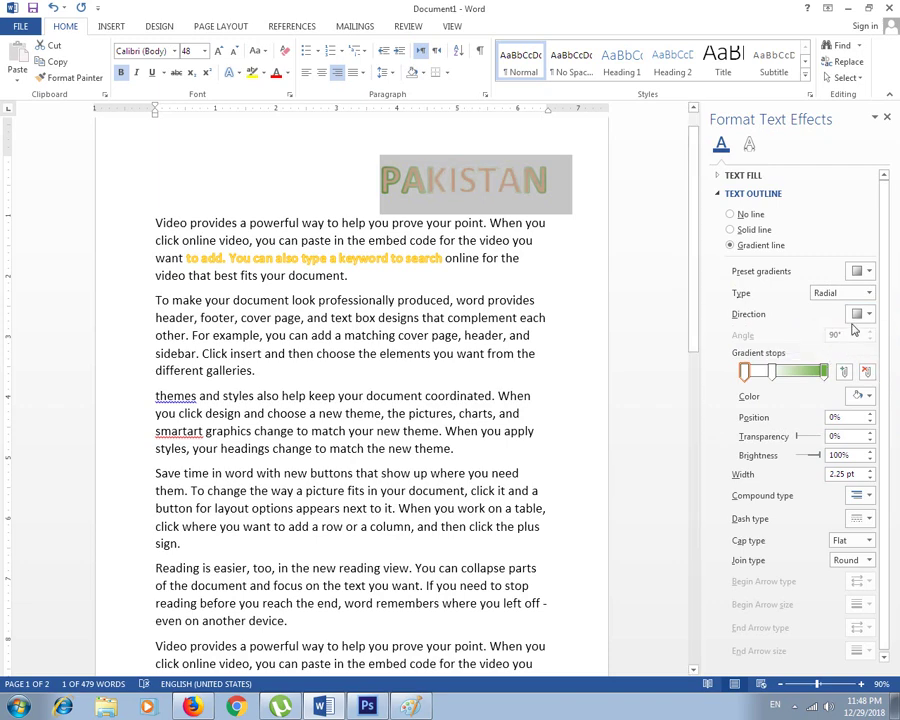
{"action": "mouse_move", "coordinate": [778, 381]}
{"action": "left_mouse_down"}
{"action": "mouse_move", "coordinate": [799, 378]}
{"action": "mouse_move", "coordinate": [745, 375]}
{"action": "left_mouse_up"}
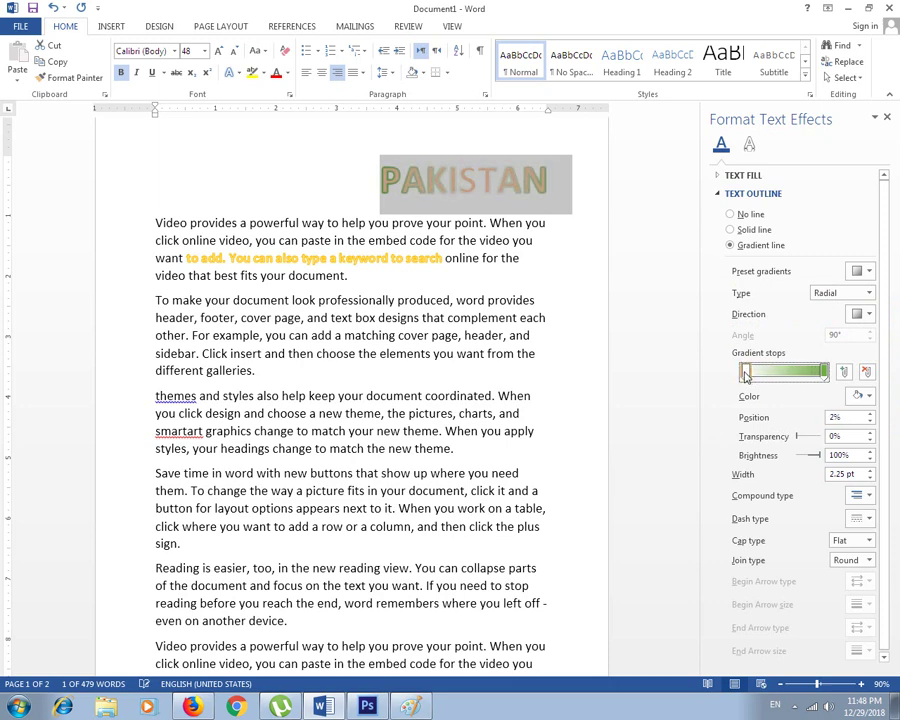
{"action": "left_click", "coordinate": [888, 119]}
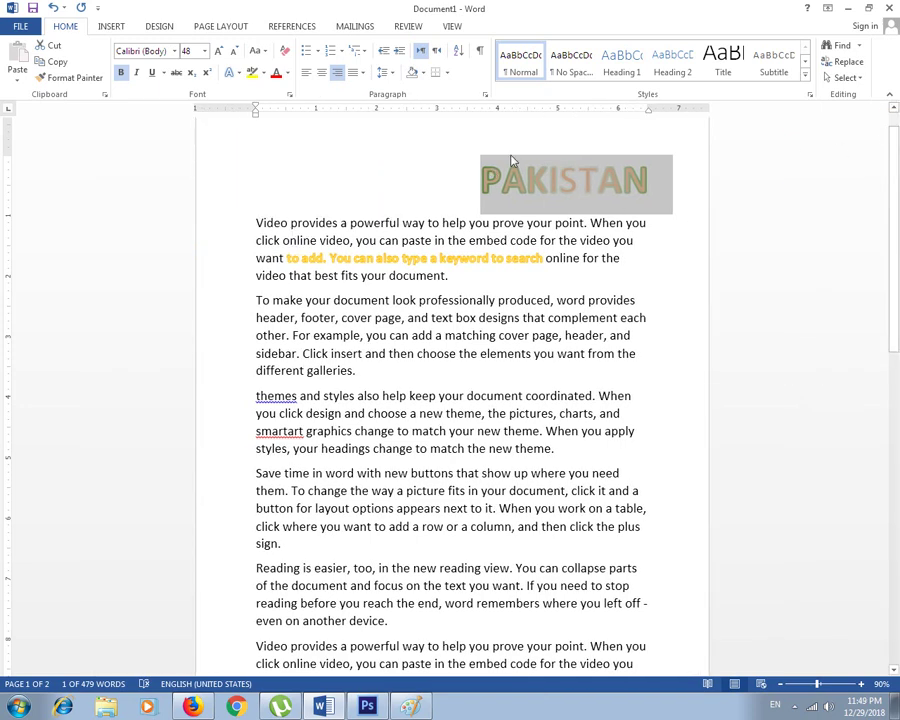
Step: Set PAKISTAN's green gradient outline to the solid dash style
{"action": "left_click", "coordinate": [231, 72]}
{"action": "mouse_move", "coordinate": [258, 210]}
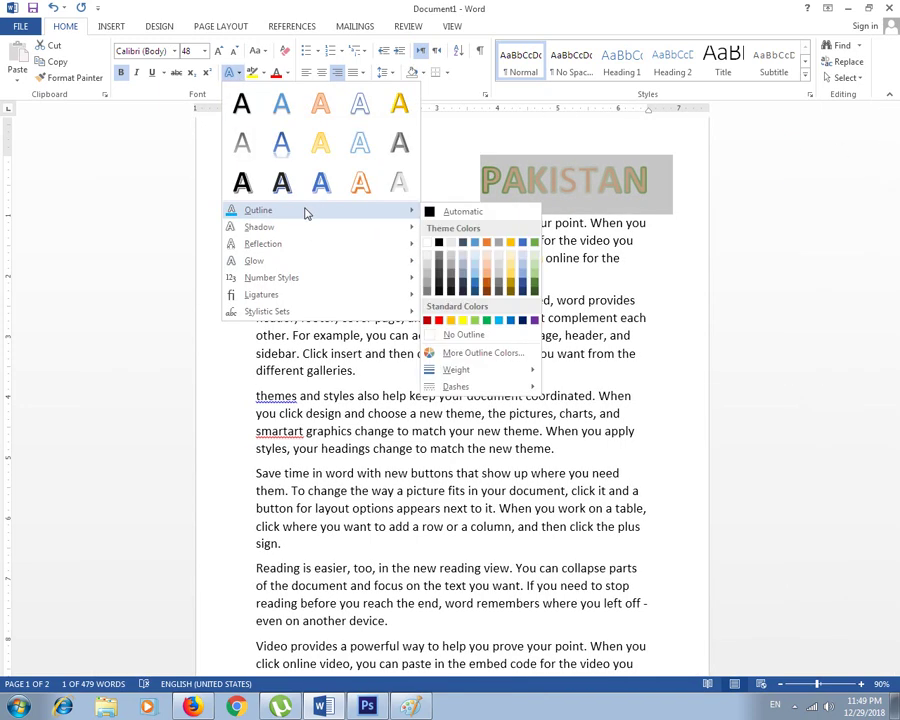
{"action": "mouse_move", "coordinate": [456, 386]}
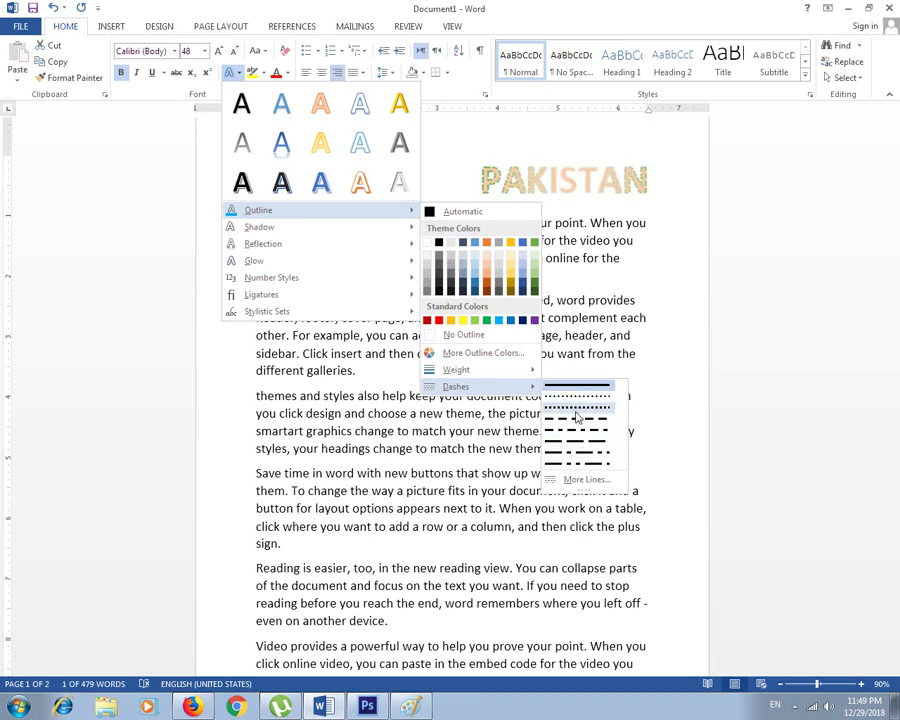
{"action": "left_click", "coordinate": [575, 390]}
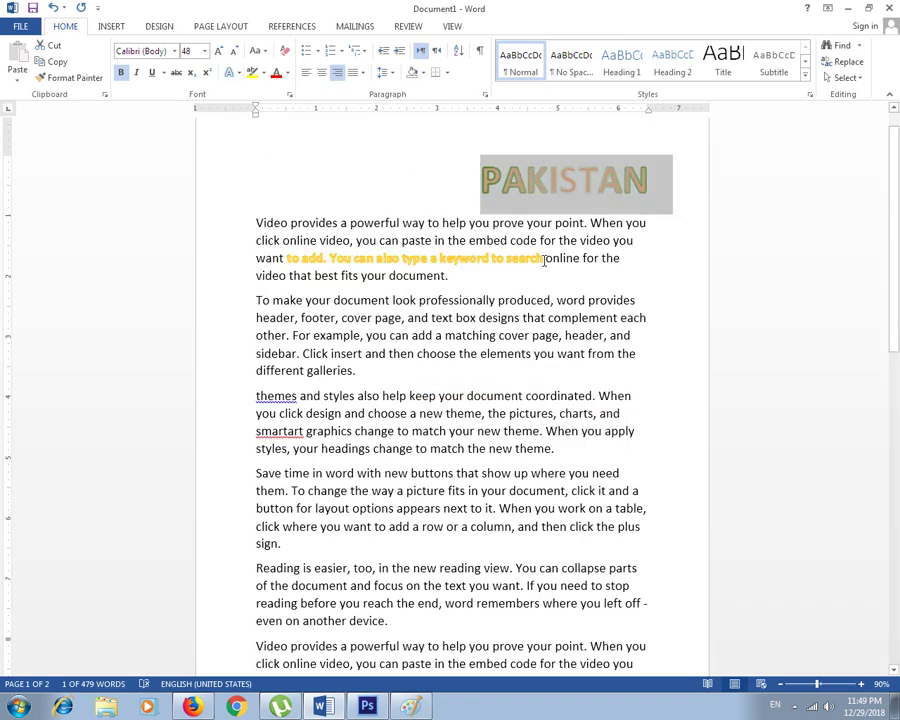
{"action": "left_click", "coordinate": [231, 73]}
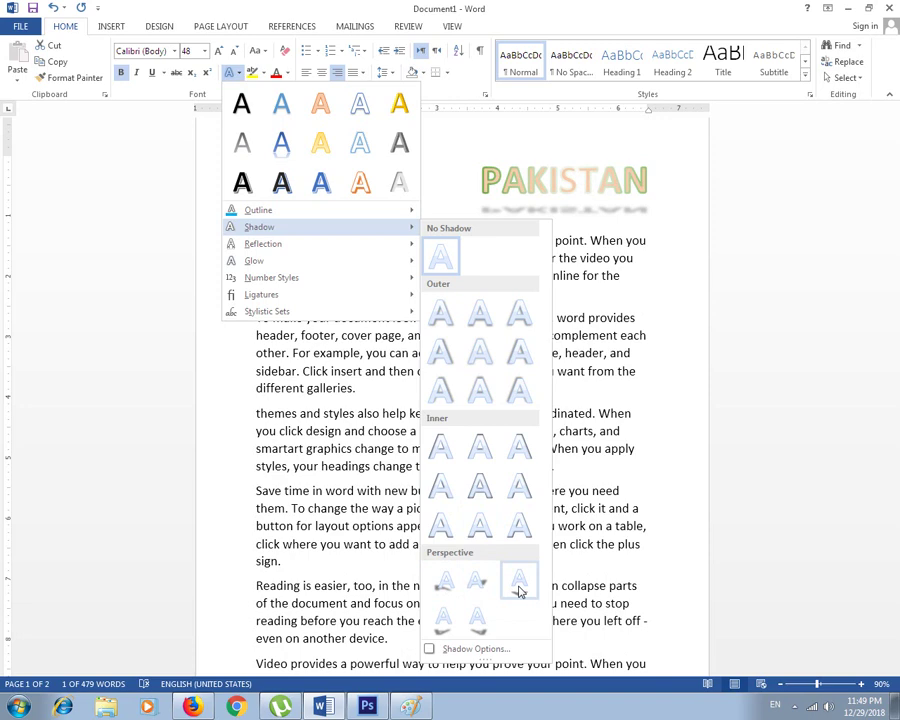
Step: Give PAKISTAN a Perspective Diagonal Lower Right shadow and place the cursor back in the title
{"action": "left_click", "coordinate": [480, 621]}
{"action": "left_click", "coordinate": [634, 320]}
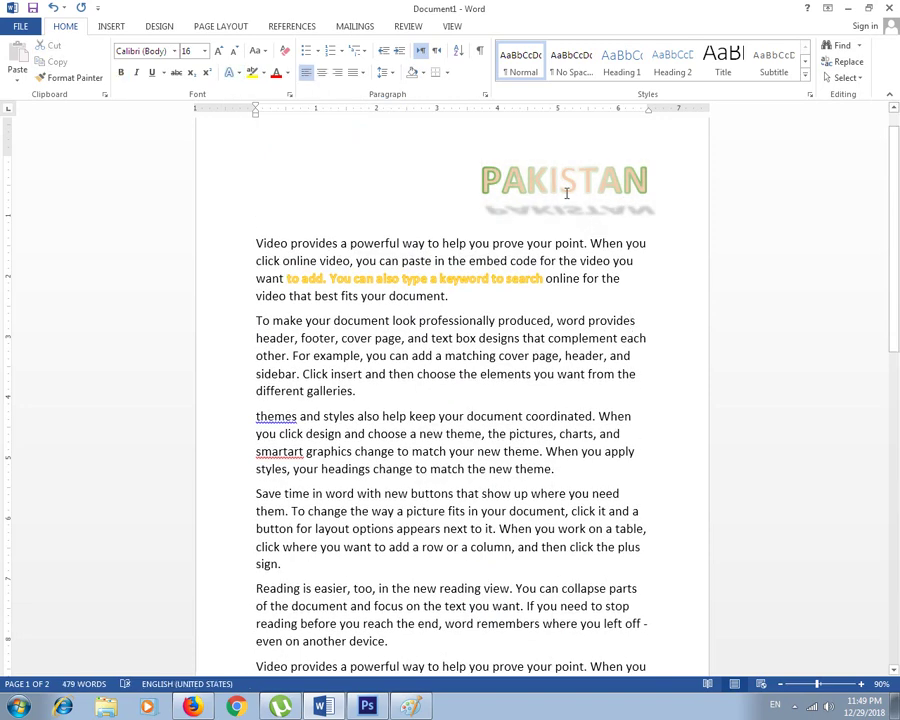
{"action": "left_click", "coordinate": [566, 193]}
Step: Select PAKISTAN and apply the third reflection variation
{"action": "left_click_drag", "start_coordinate": [482, 178], "coordinate": [674, 192]}
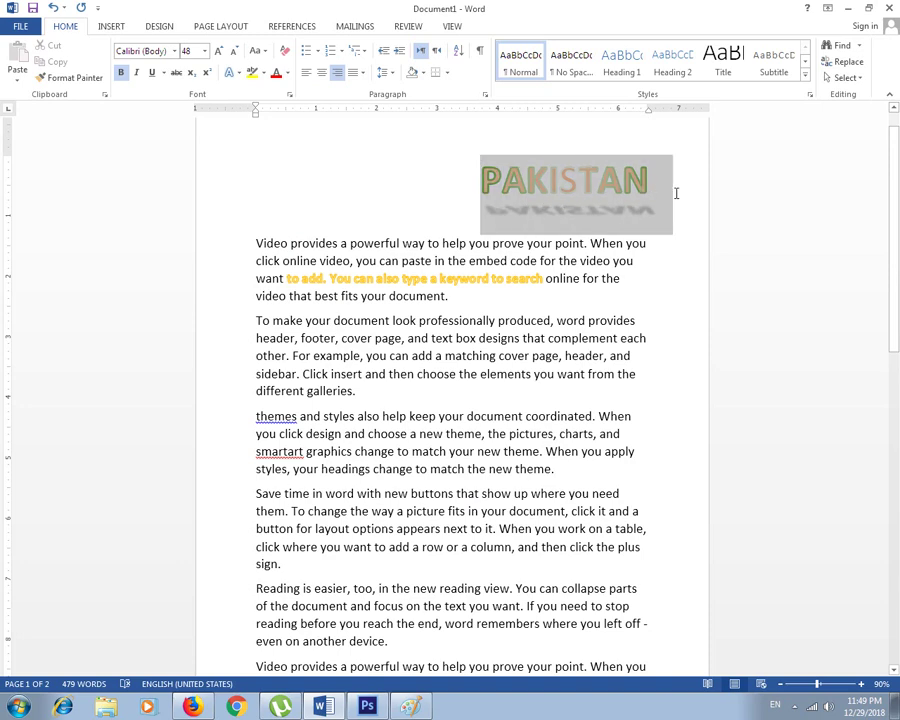
{"action": "left_click", "coordinate": [240, 76]}
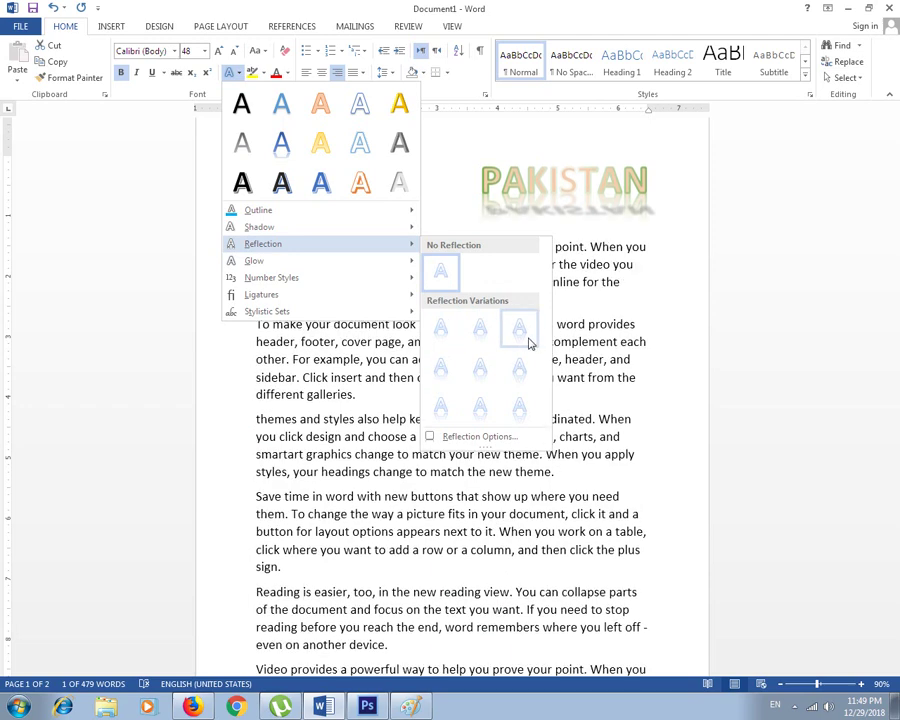
{"action": "left_click", "coordinate": [530, 343]}
Step: Remove PAKISTAN's shadow with No Shadow, then reselect the title for further effects
{"action": "left_click_drag", "start_coordinate": [474, 180], "coordinate": [655, 185]}
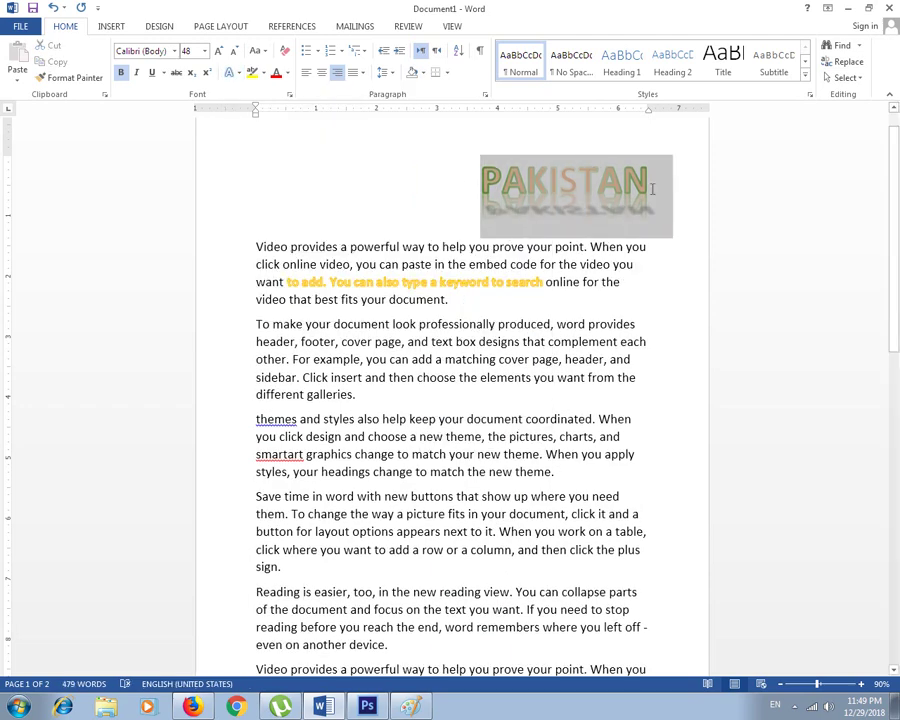
{"action": "left_click", "coordinate": [234, 74]}
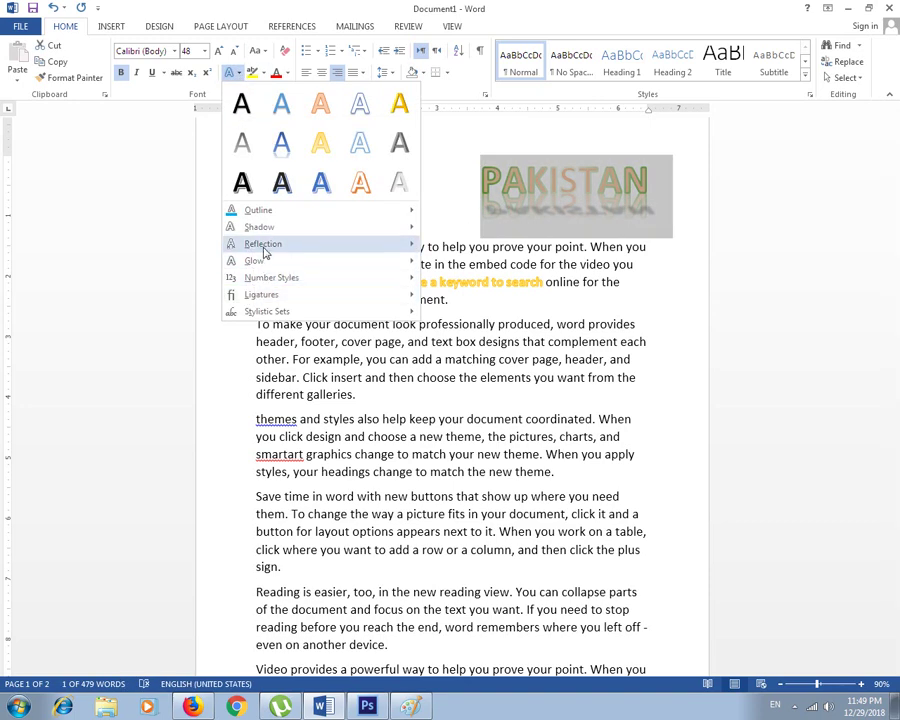
{"action": "left_click", "coordinate": [442, 255]}
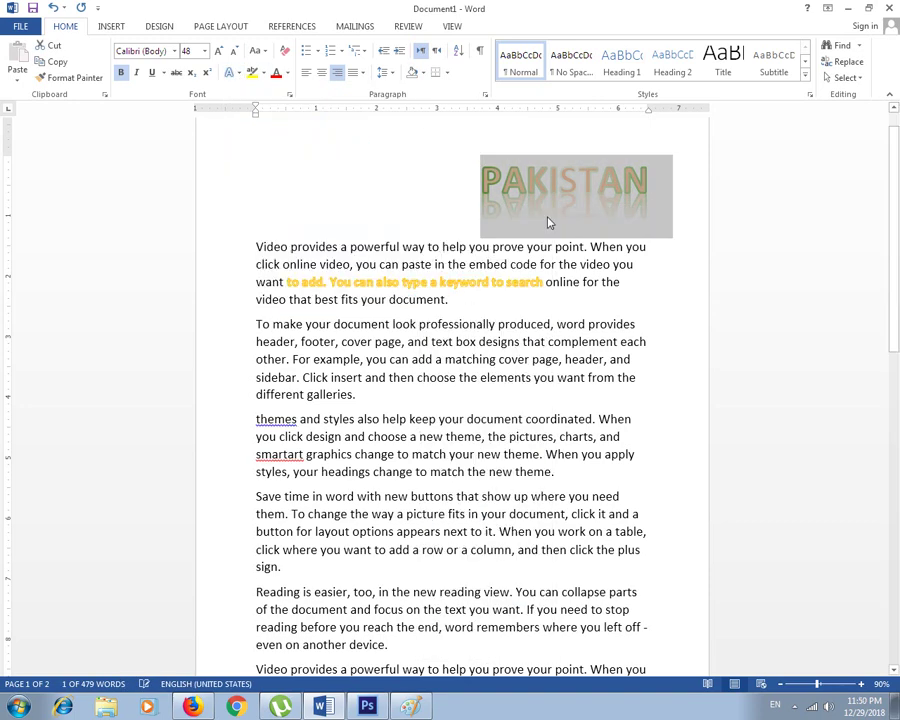
{"action": "left_click", "coordinate": [548, 222]}
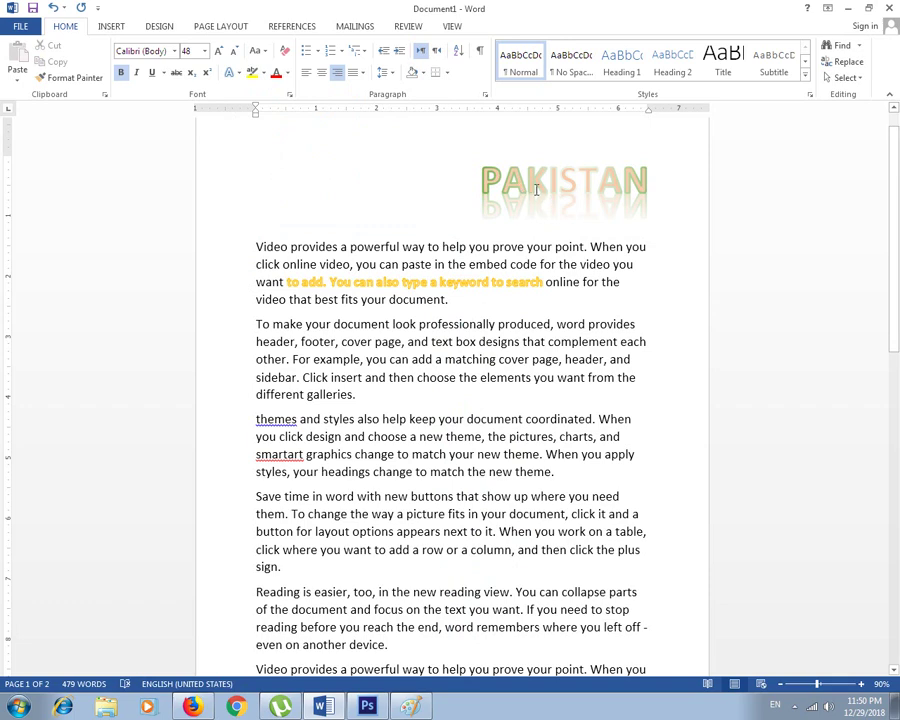
{"action": "left_click_drag", "start_coordinate": [489, 187], "coordinate": [677, 206]}
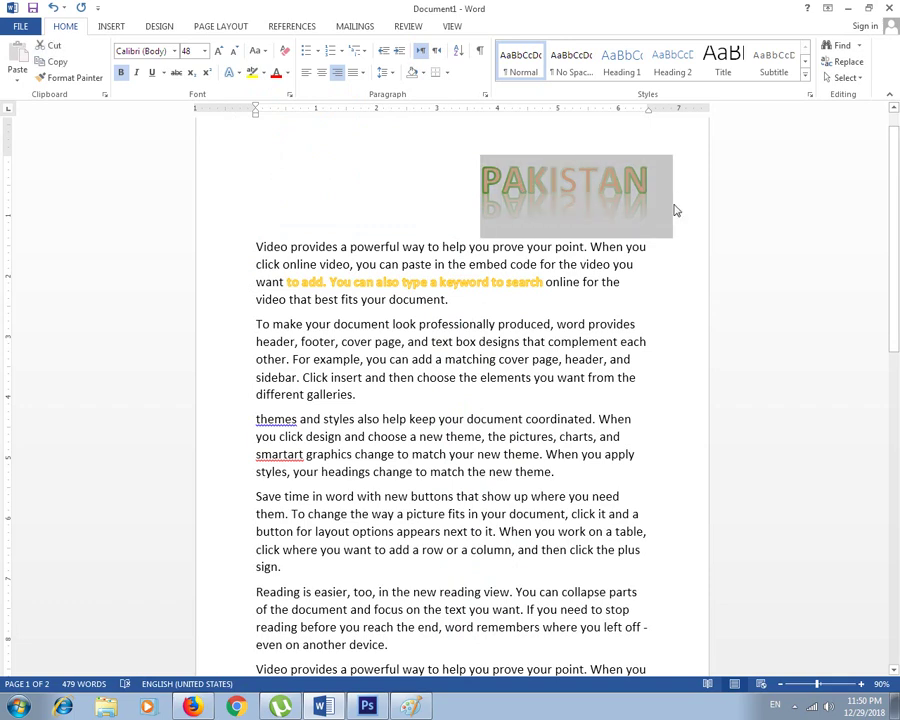
{"action": "left_click", "coordinate": [238, 75]}
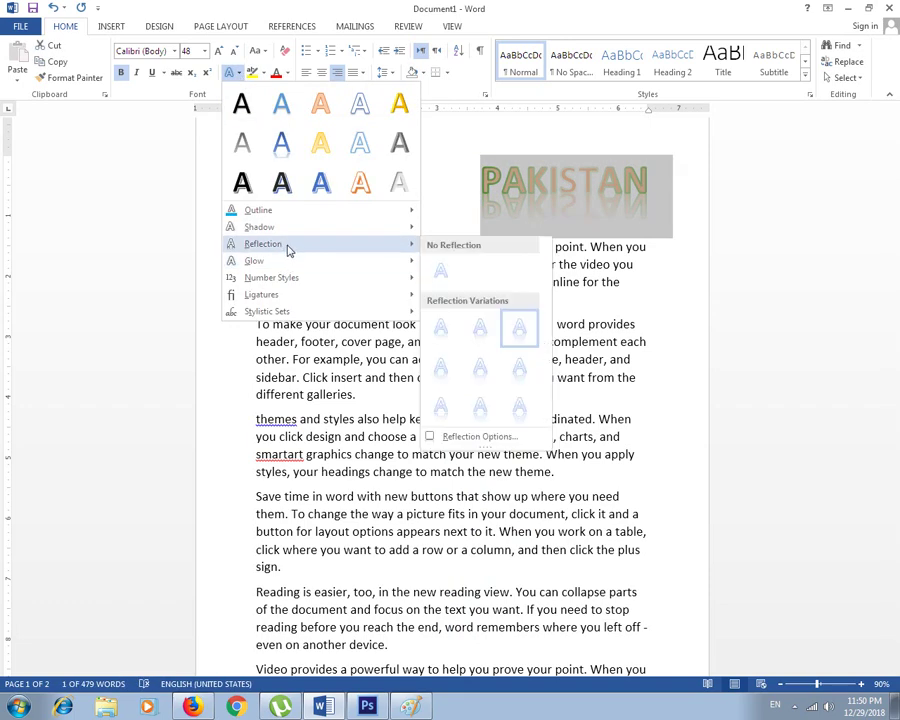
{"action": "mouse_move", "coordinate": [263, 244]}
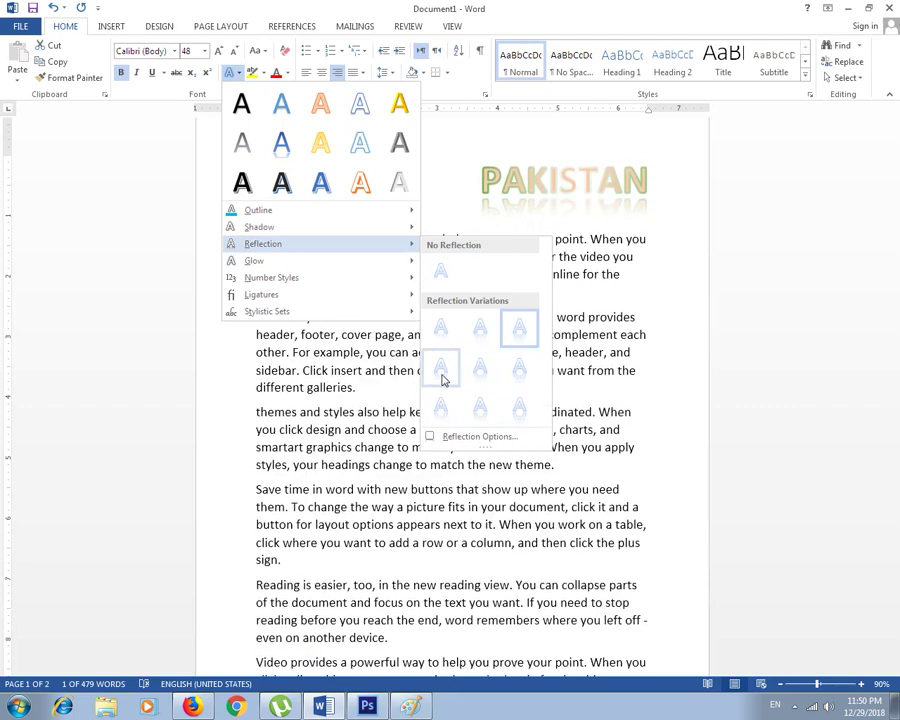
Step: Tune the reflection to 31% transparency, 53% size, 0 pt blur and 9 pt distance
{"action": "left_click", "coordinate": [452, 437]}
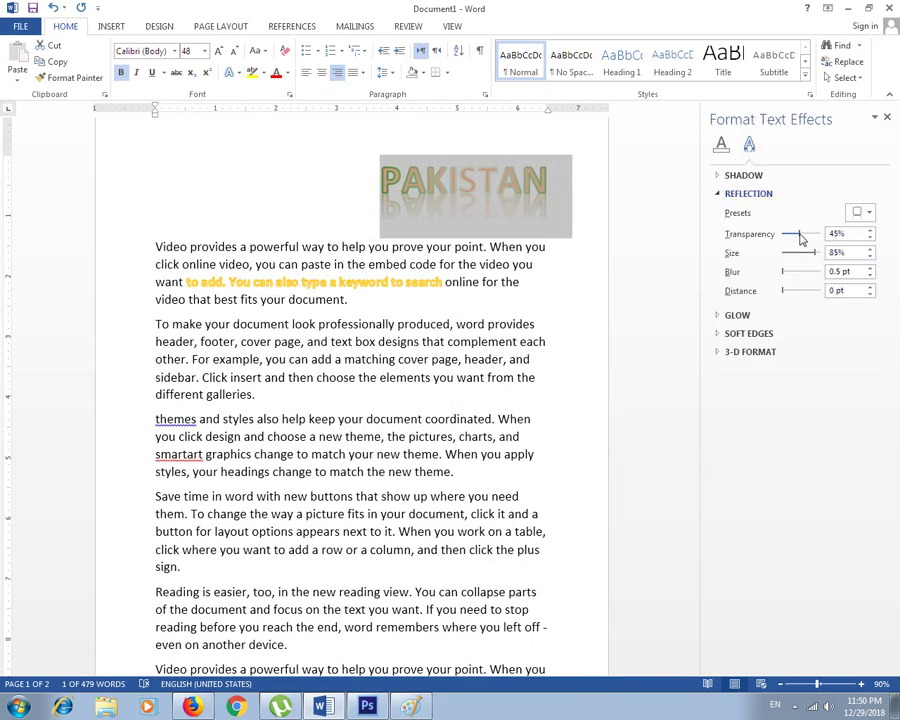
{"action": "mouse_move", "coordinate": [800, 237]}
{"action": "left_mouse_down"}
{"action": "mouse_move", "coordinate": [790, 237]}
{"action": "mouse_move", "coordinate": [808, 236]}
{"action": "mouse_move", "coordinate": [772, 241]}
{"action": "mouse_move", "coordinate": [812, 236]}
{"action": "mouse_move", "coordinate": [797, 256]}
{"action": "mouse_move", "coordinate": [824, 256]}
{"action": "mouse_move", "coordinate": [798, 256]}
{"action": "mouse_move", "coordinate": [798, 274]}
{"action": "mouse_move", "coordinate": [783, 275]}
{"action": "mouse_move", "coordinate": [795, 294]}
{"action": "mouse_move", "coordinate": [786, 295]}
{"action": "mouse_move", "coordinate": [792, 277]}
{"action": "mouse_move", "coordinate": [779, 277]}
{"action": "mouse_move", "coordinate": [787, 296]}
{"action": "left_mouse_up"}
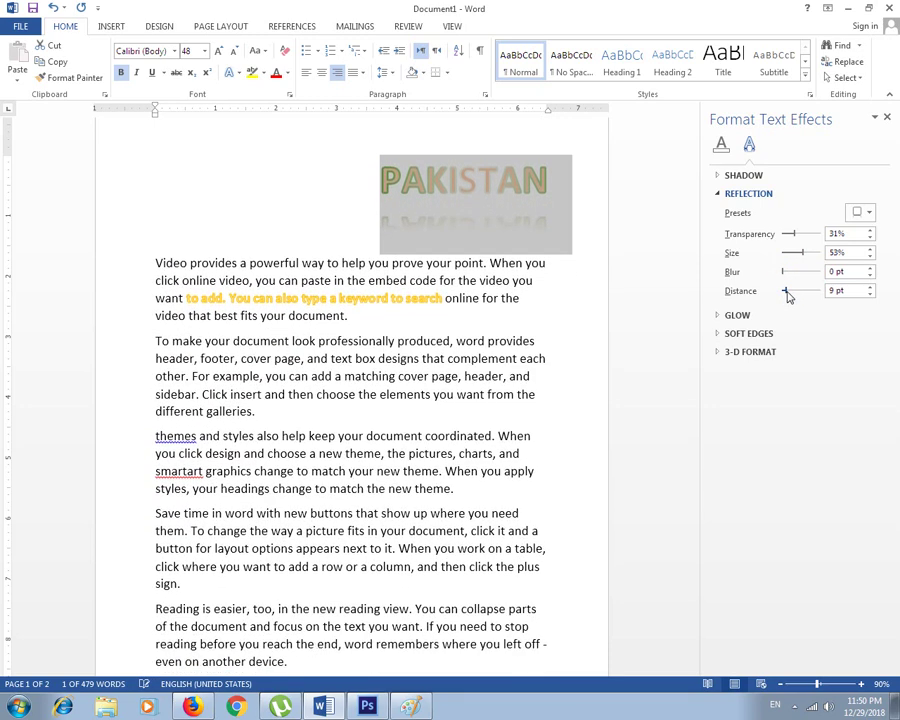
{"action": "left_click", "coordinate": [518, 190]}
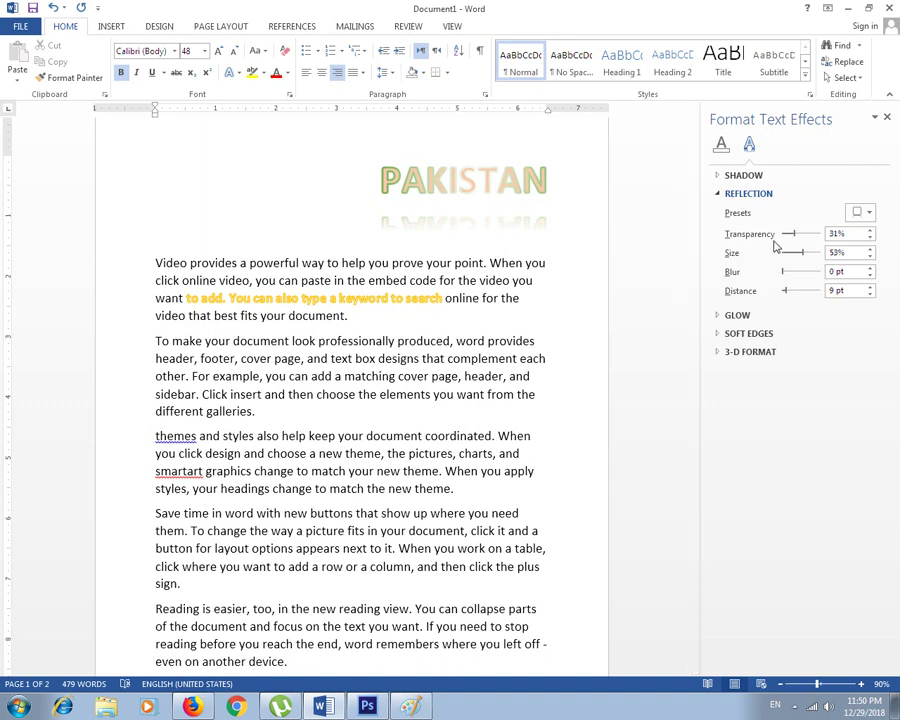
{"action": "triple_click", "coordinate": [433, 203]}
Step: Apply a reflection preset giving 40% transparency, 60% size, 0.5 pt blur and 2.4 pt distance
{"action": "left_click", "coordinate": [862, 212]}
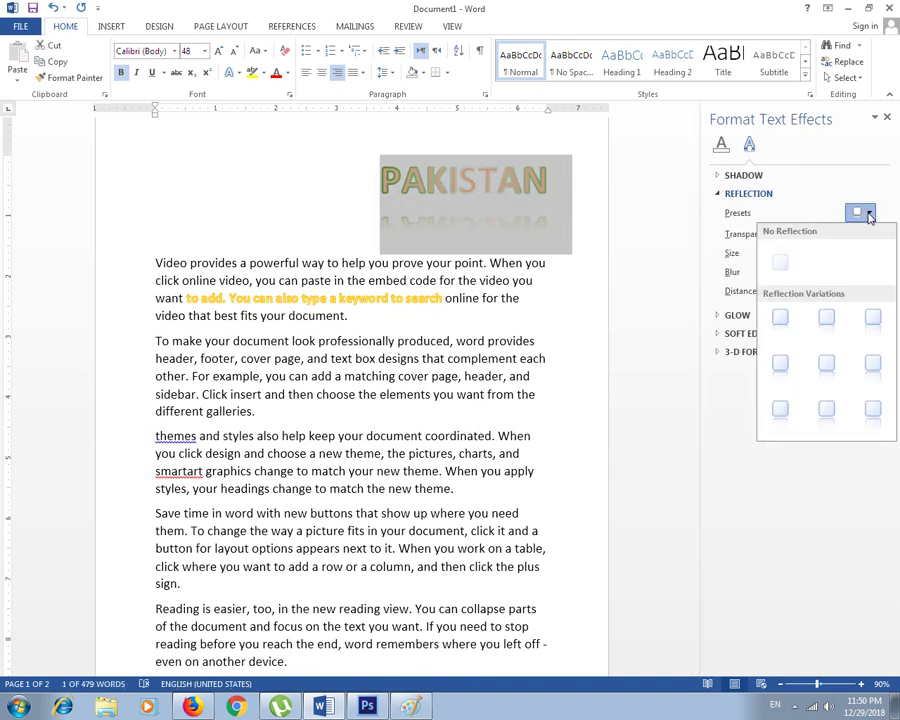
{"action": "left_click", "coordinate": [828, 362]}
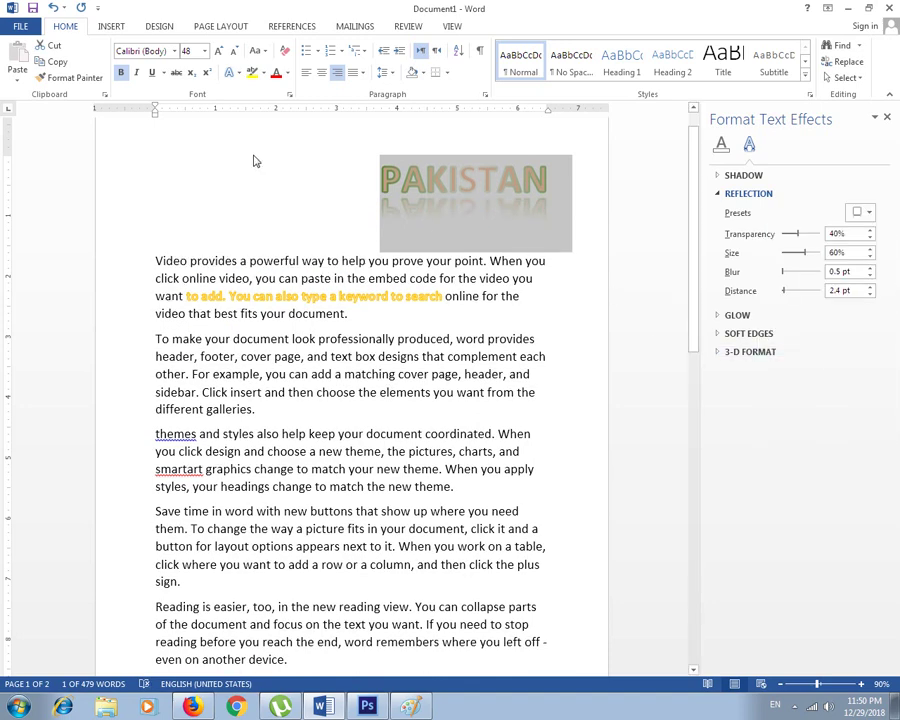
{"action": "left_click", "coordinate": [230, 72]}
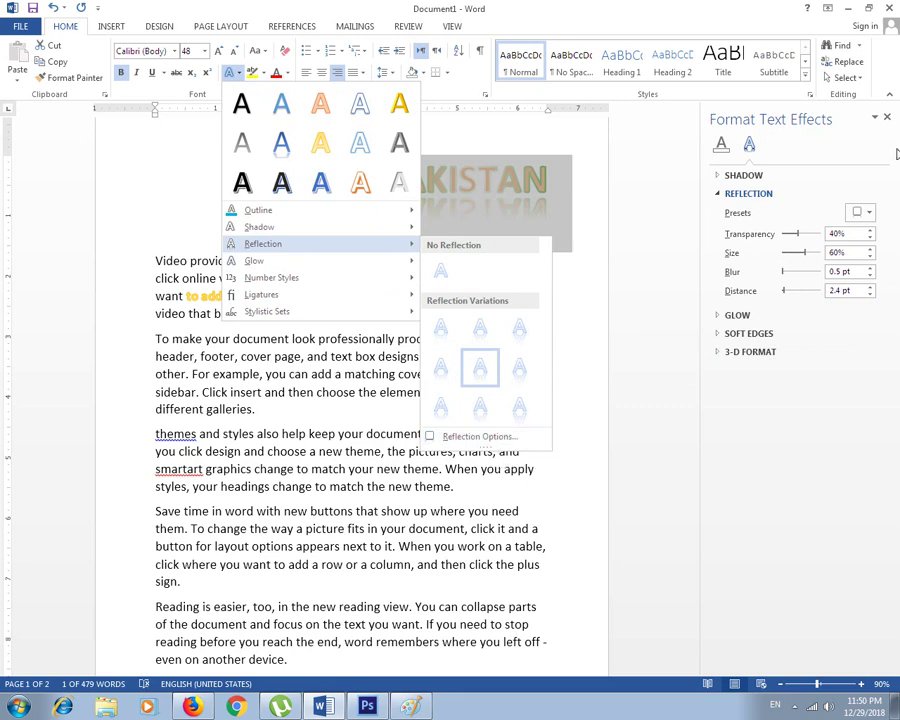
{"action": "left_click", "coordinate": [889, 120]}
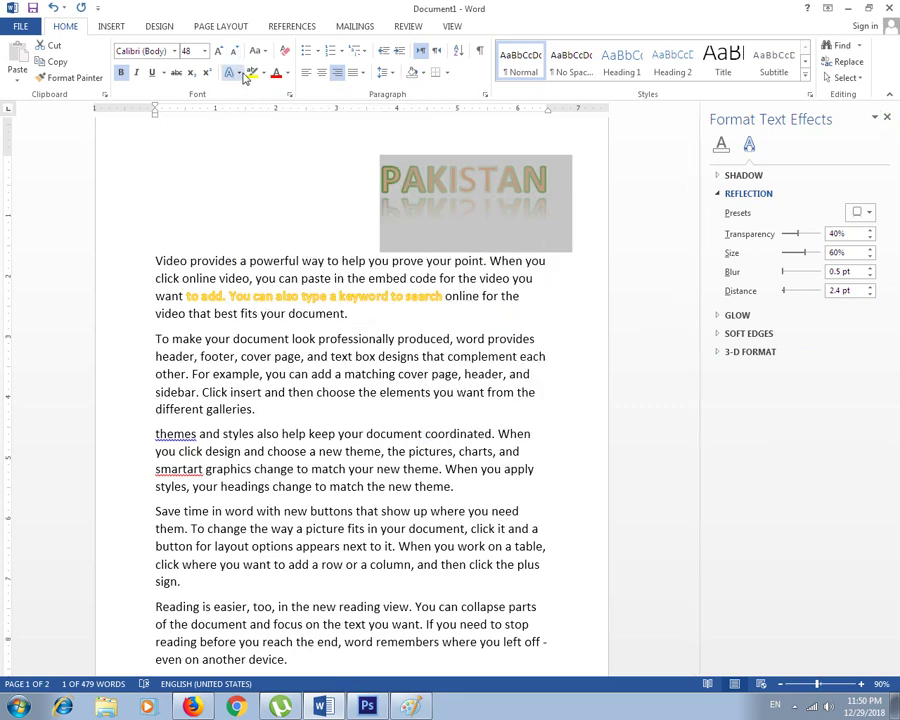
{"action": "left_click", "coordinate": [240, 73]}
{"action": "mouse_move", "coordinate": [254, 261]}
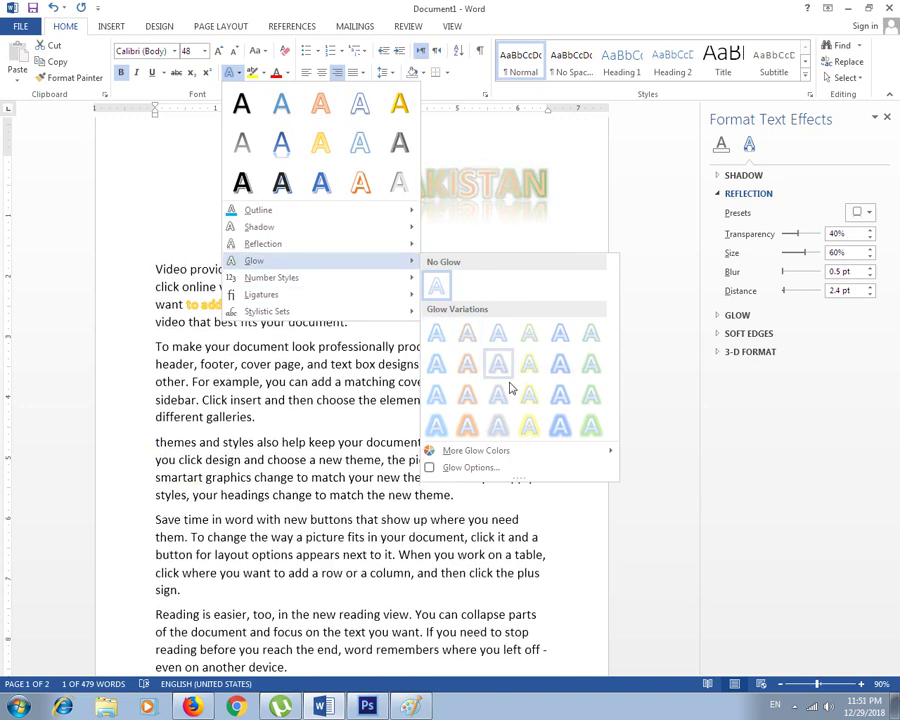
Step: Apply a glow variation to the PAKISTAN title
{"action": "left_click", "coordinate": [537, 369]}
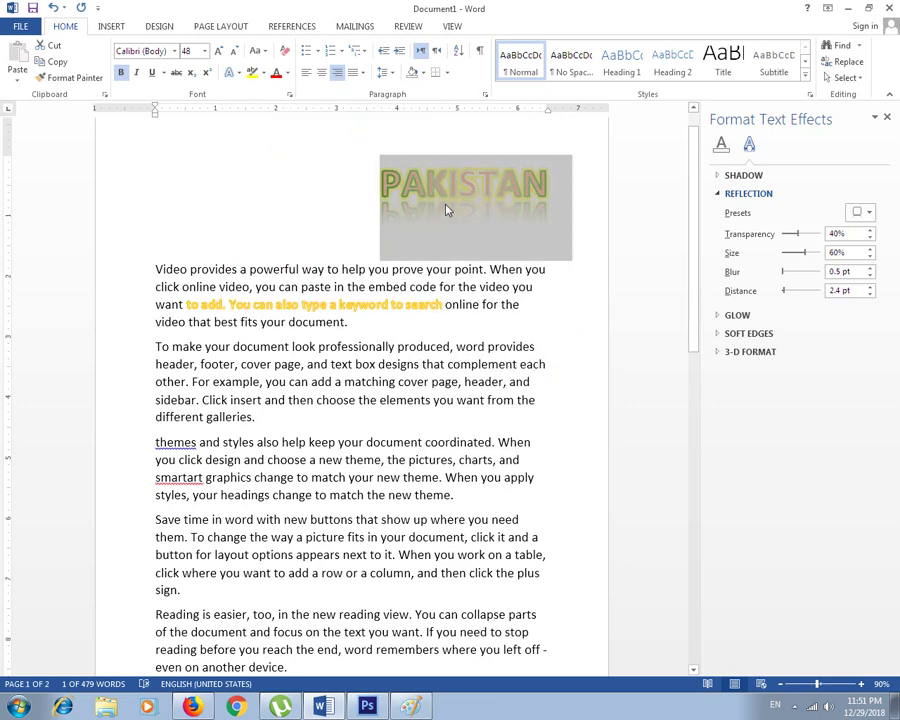
{"action": "left_click", "coordinate": [447, 210]}
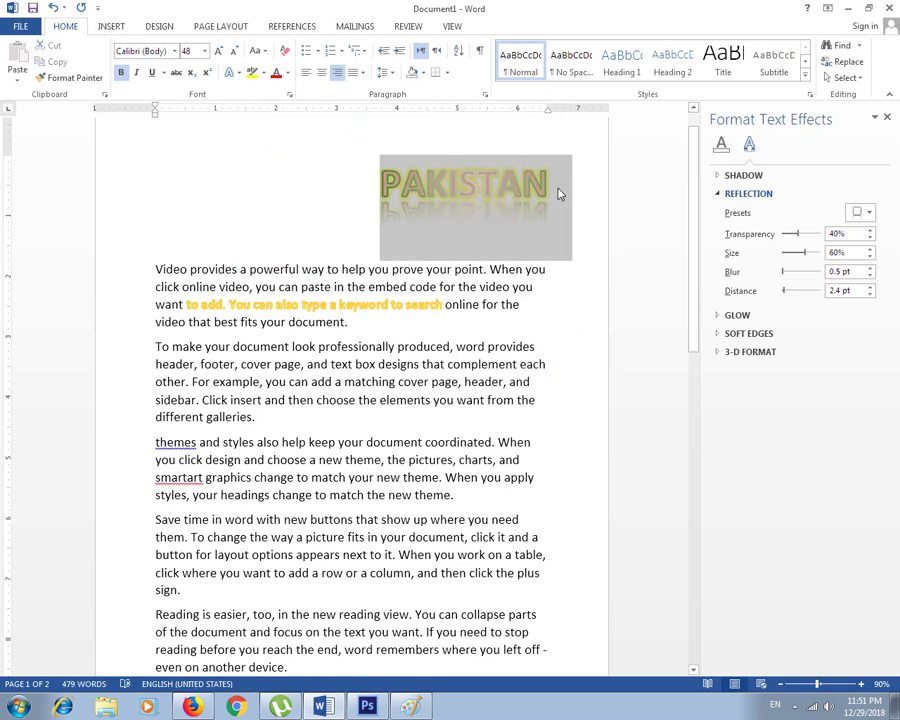
{"action": "left_click", "coordinate": [428, 270]}
Step: Give the second paragraph's text from "document" to "cover page" a green glow
{"action": "left_click_drag", "start_coordinate": [238, 347], "coordinate": [458, 382]}
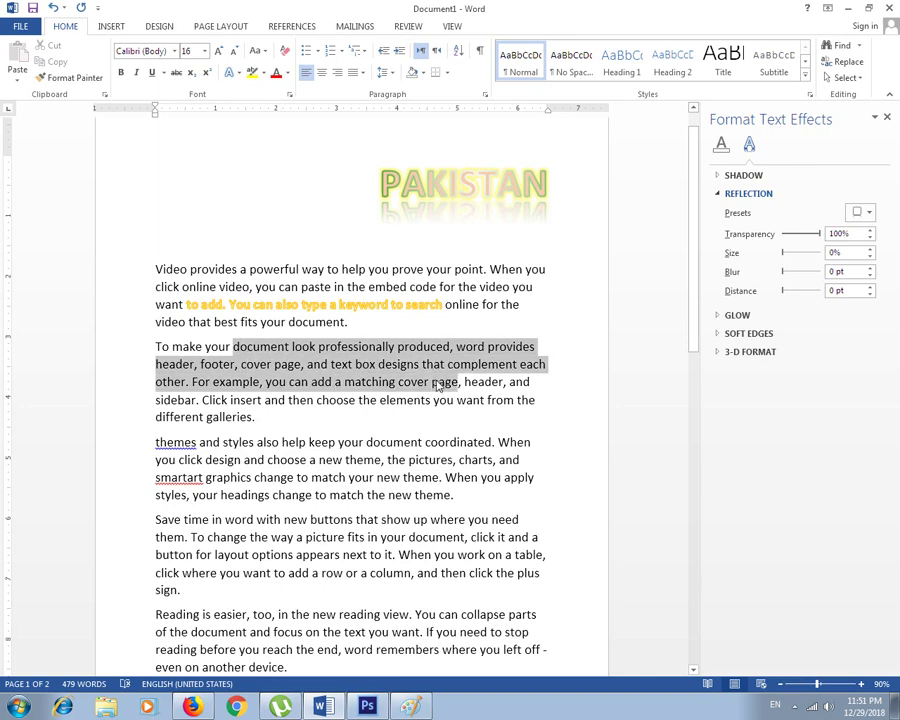
{"action": "left_click", "coordinate": [237, 73]}
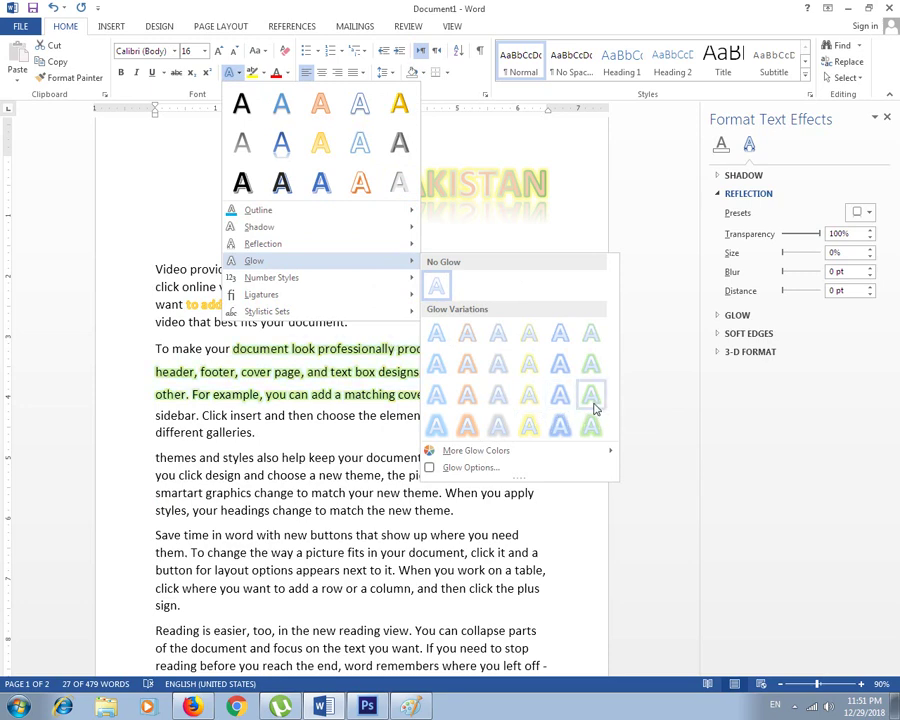
{"action": "left_click", "coordinate": [594, 408]}
{"action": "left_click", "coordinate": [427, 394]}
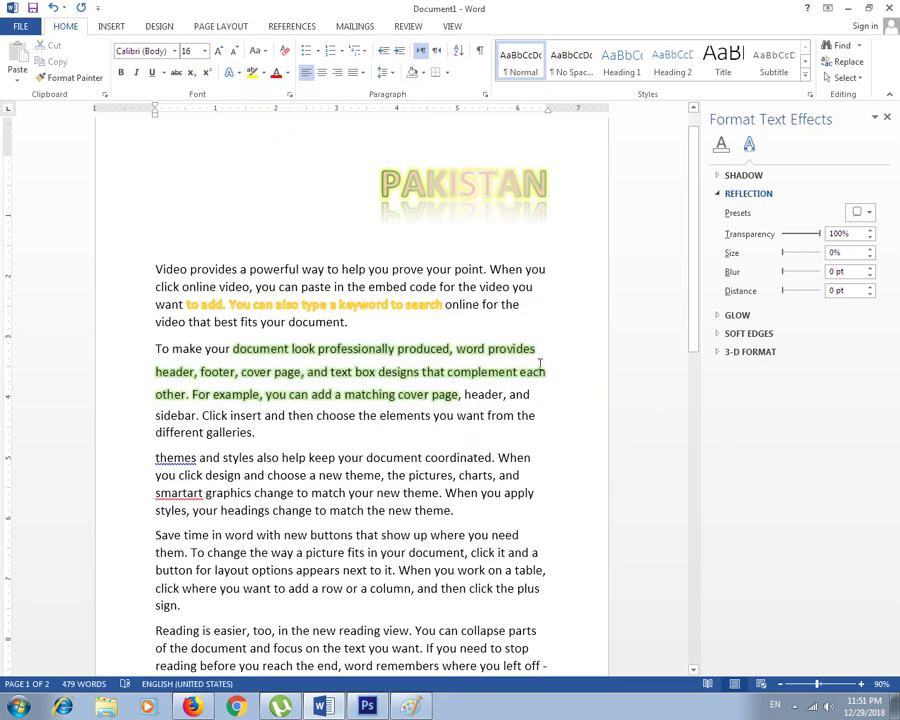
{"action": "left_click_drag", "start_coordinate": [374, 181], "coordinate": [565, 200]}
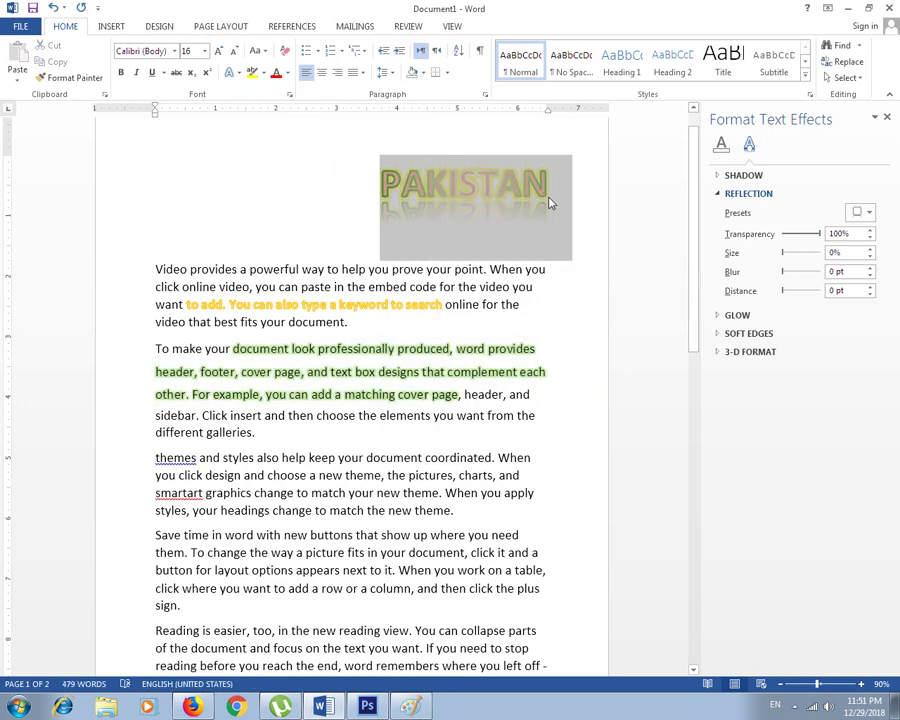
Step: Change PAKISTAN's glow colour to purple
{"action": "left_click", "coordinate": [239, 77]}
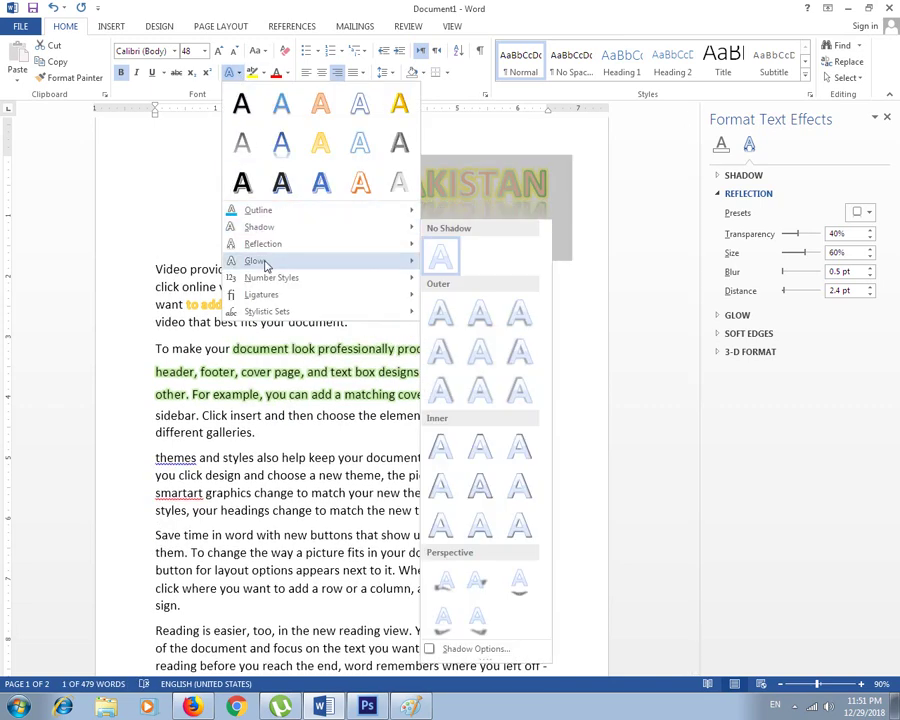
{"action": "mouse_move", "coordinate": [254, 260]}
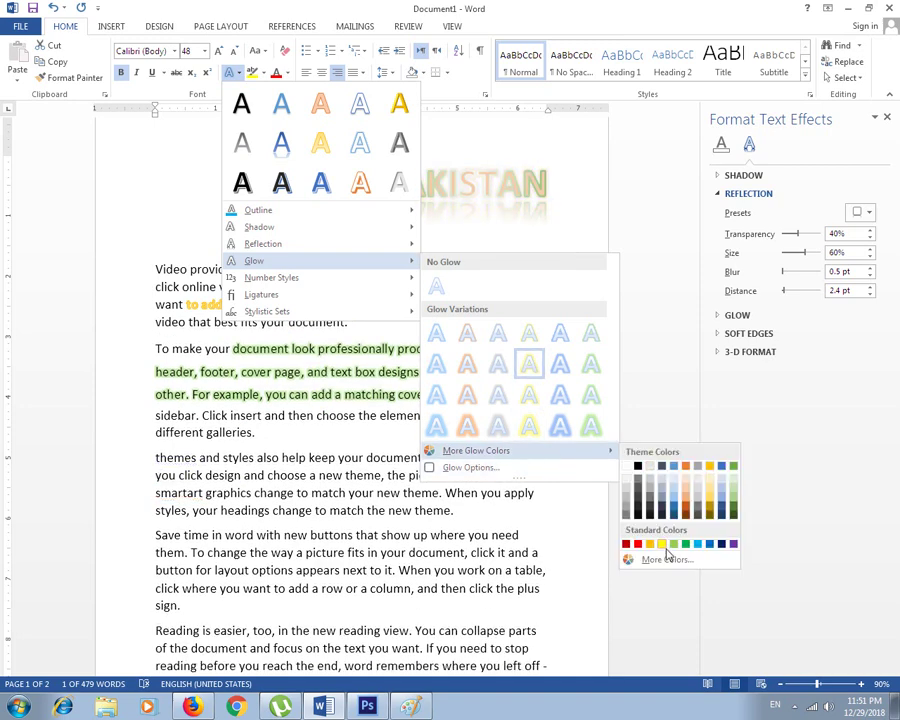
{"action": "mouse_move", "coordinate": [476, 450]}
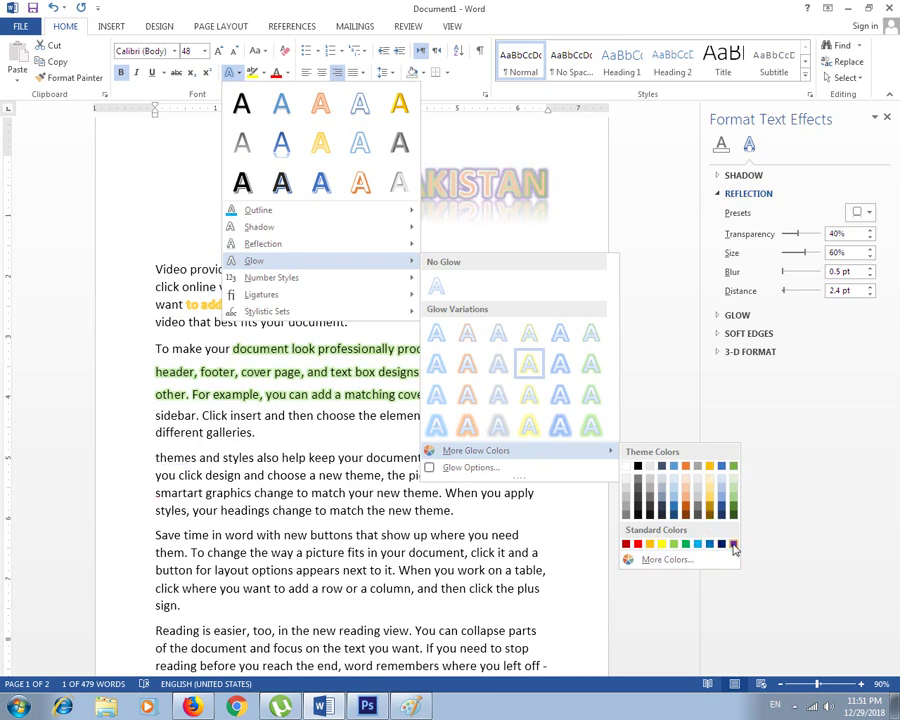
{"action": "left_click", "coordinate": [663, 440]}
{"action": "left_click", "coordinate": [550, 304]}
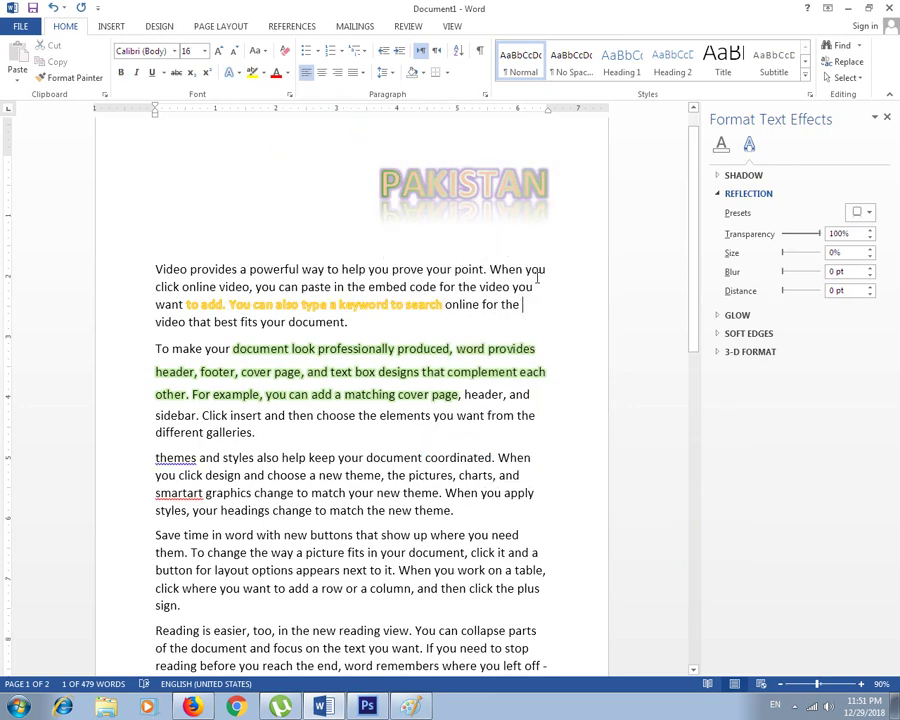
Step: Reselect PAKISTAN and browse the Text Effects choices without applying anything further
{"action": "double_click", "coordinate": [370, 179]}
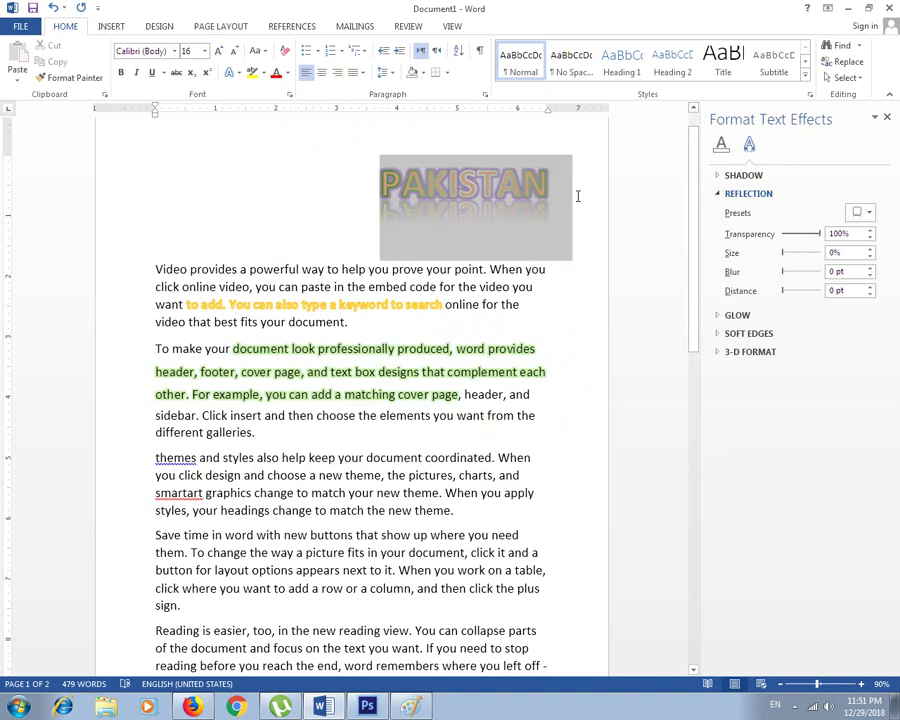
{"action": "left_click", "coordinate": [238, 74]}
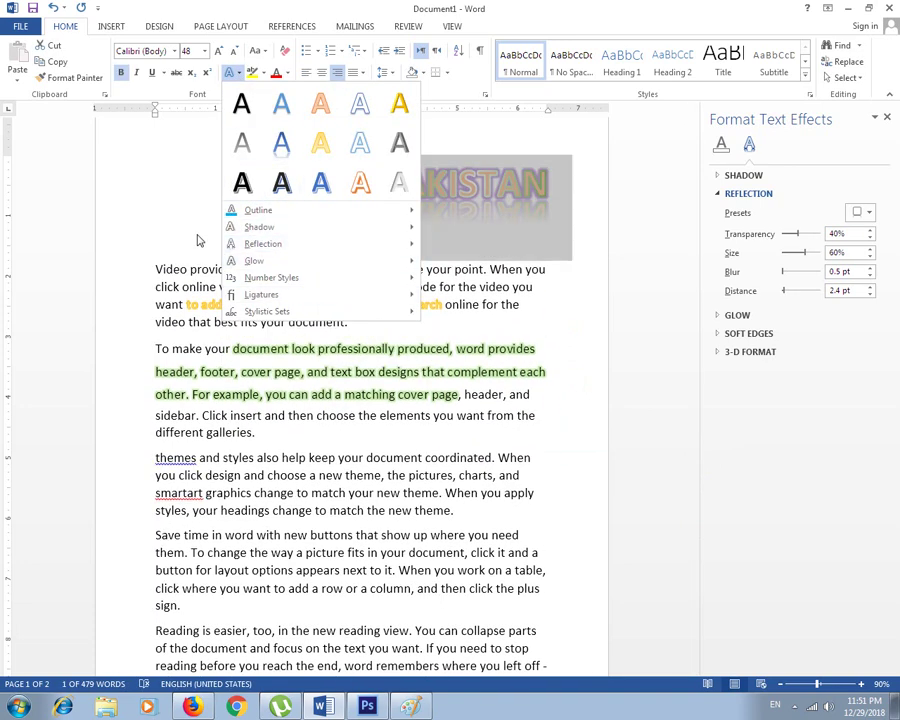
{"action": "left_click", "coordinate": [199, 226]}
{"action": "left_click", "coordinate": [234, 73]}
{"action": "mouse_move", "coordinate": [258, 210]}
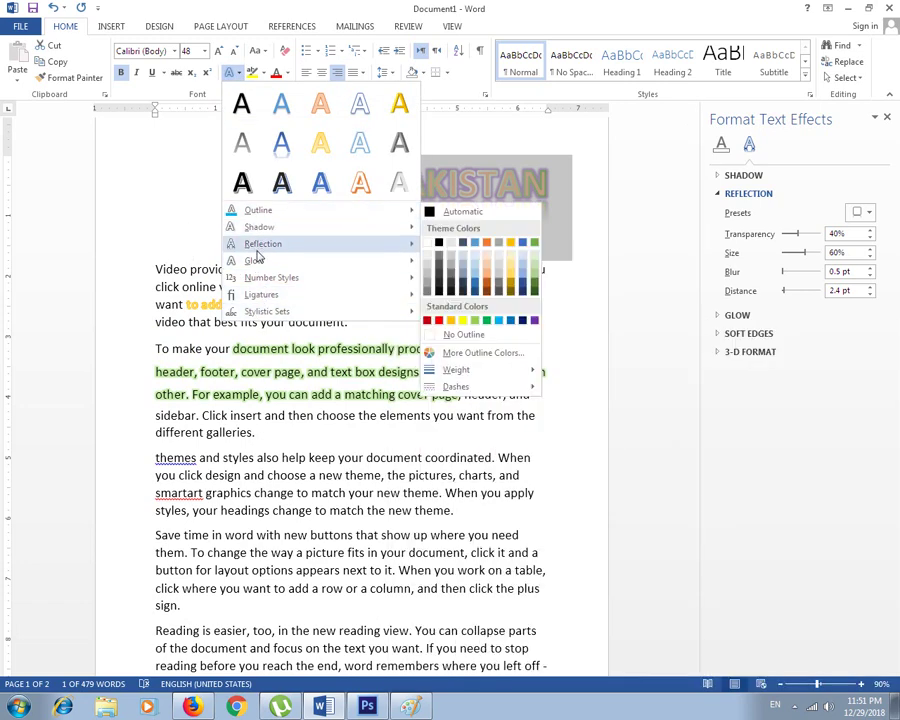
{"action": "left_click", "coordinate": [195, 196]}
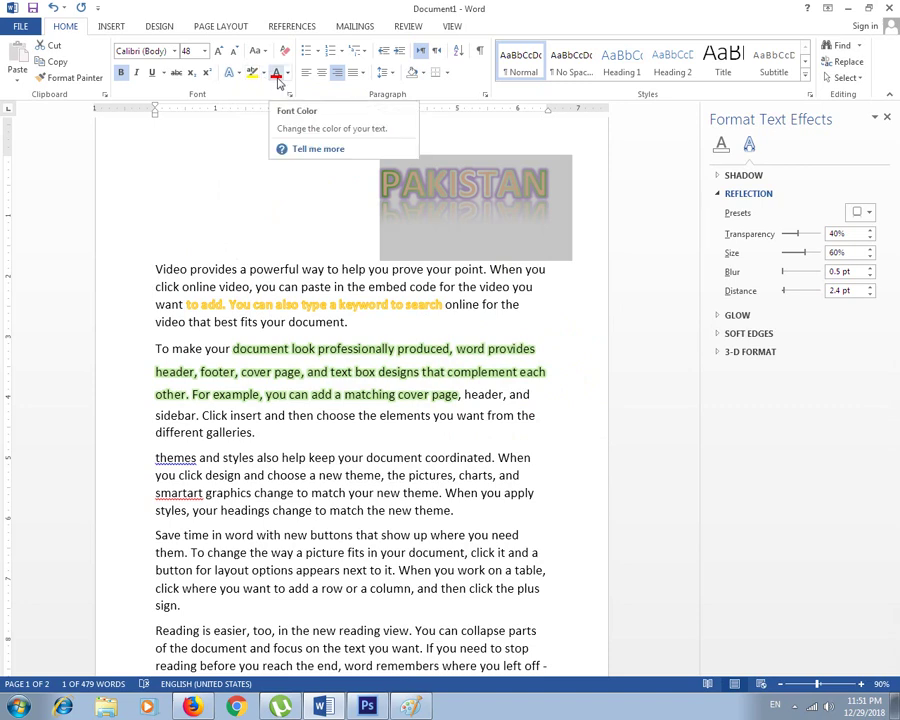
{"action": "left_click", "coordinate": [247, 158]}
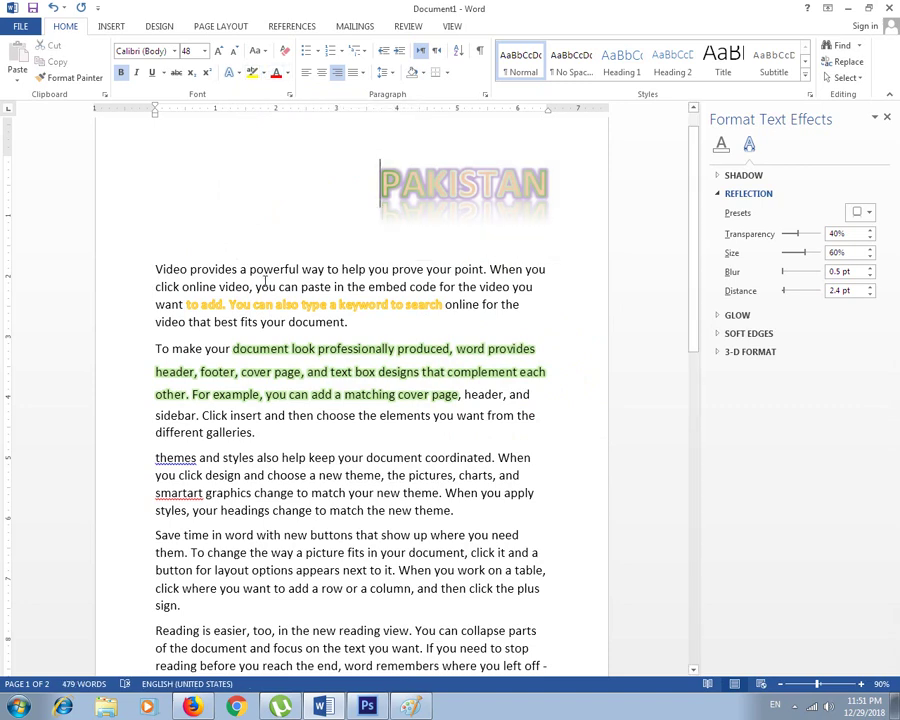
Step: Color the 'themes and styles' paragraph text light blue
{"action": "scroll", "coordinate": [266, 275], "scroll_direction": "down", "scroll_amount": 3}
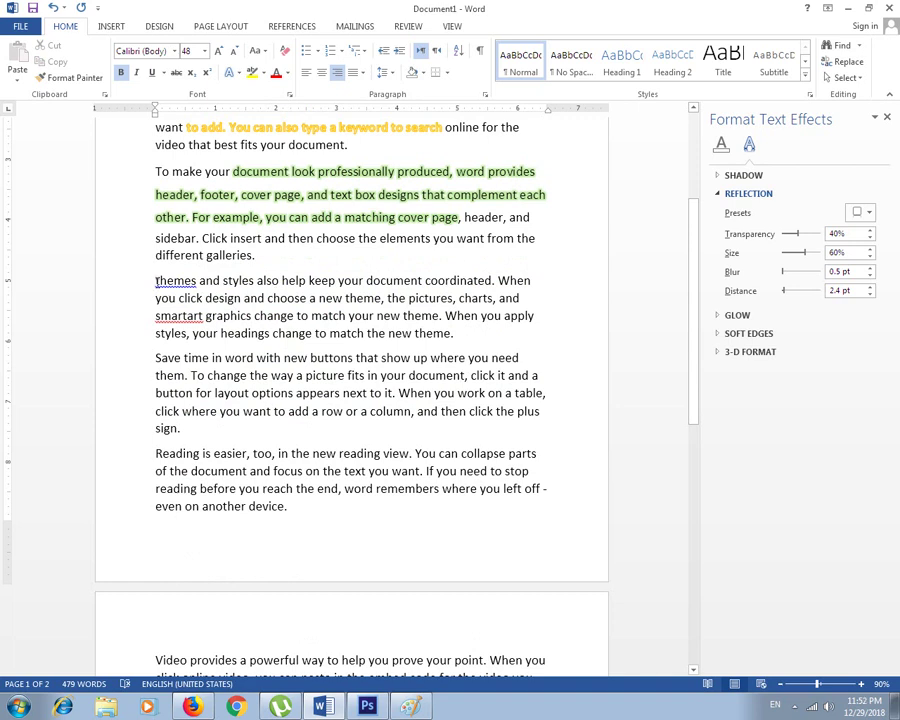
{"action": "left_click_drag", "start_coordinate": [156, 281], "coordinate": [468, 335]}
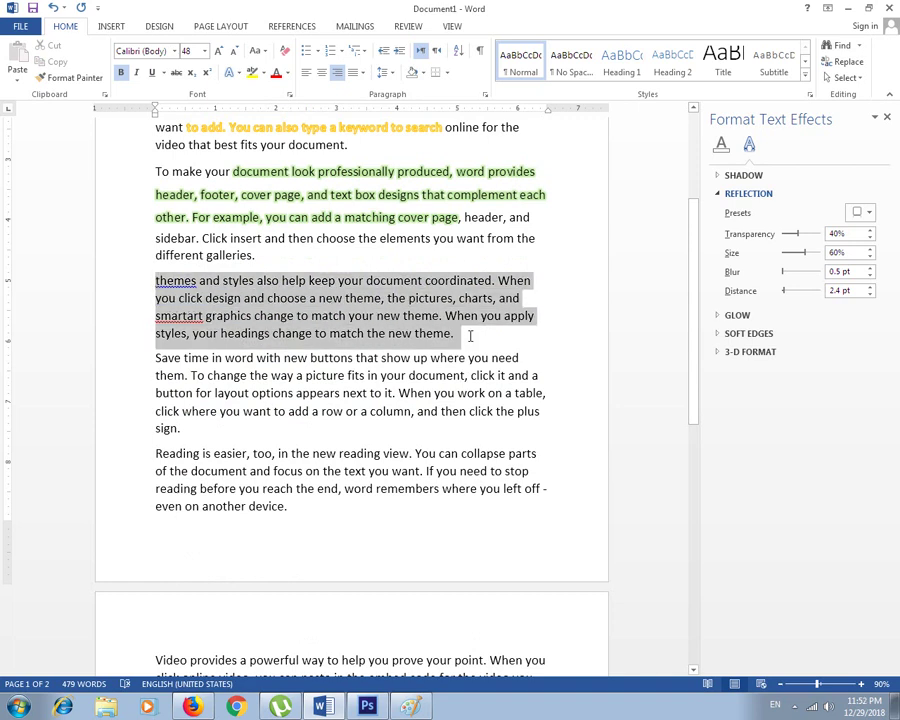
{"action": "left_click", "coordinate": [287, 73]}
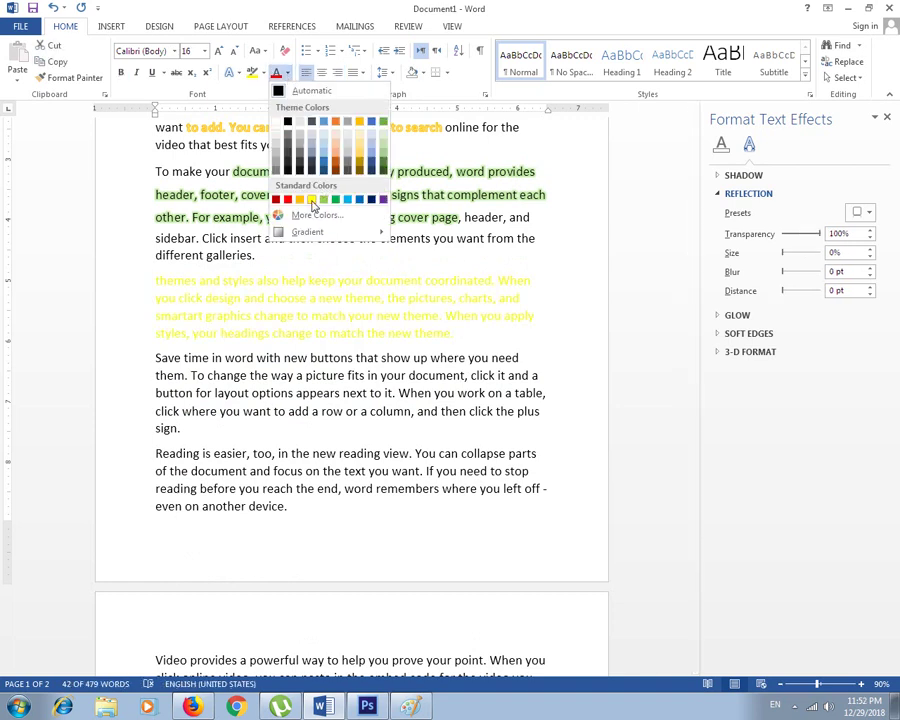
{"action": "left_click", "coordinate": [347, 199]}
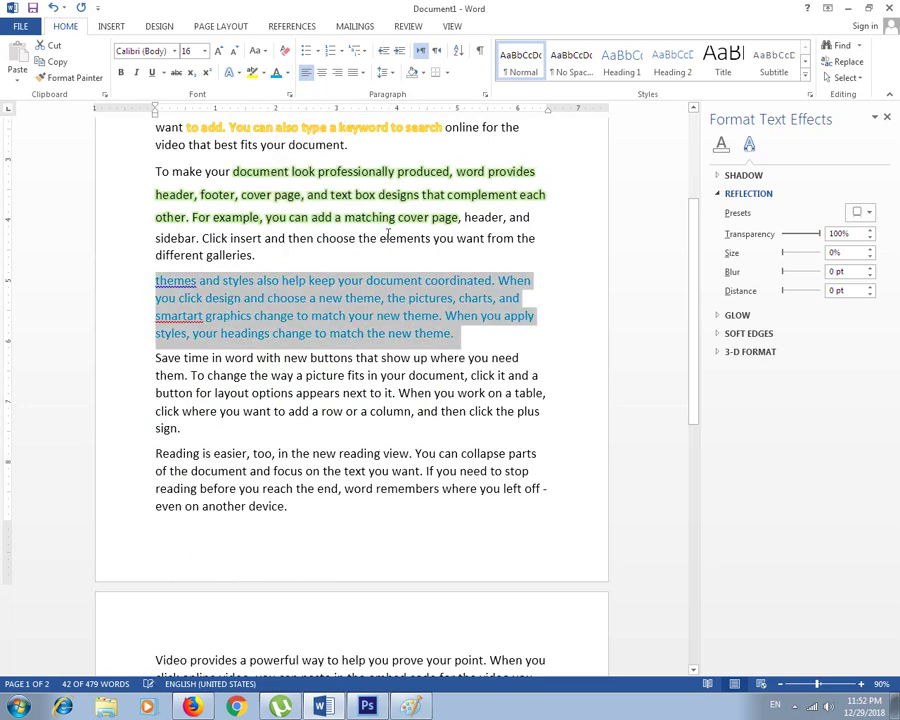
{"action": "left_click", "coordinate": [308, 300]}
Step: Give the whole 'Save time in word' paragraph a magenta highlight
{"action": "triple_click", "coordinate": [158, 364]}
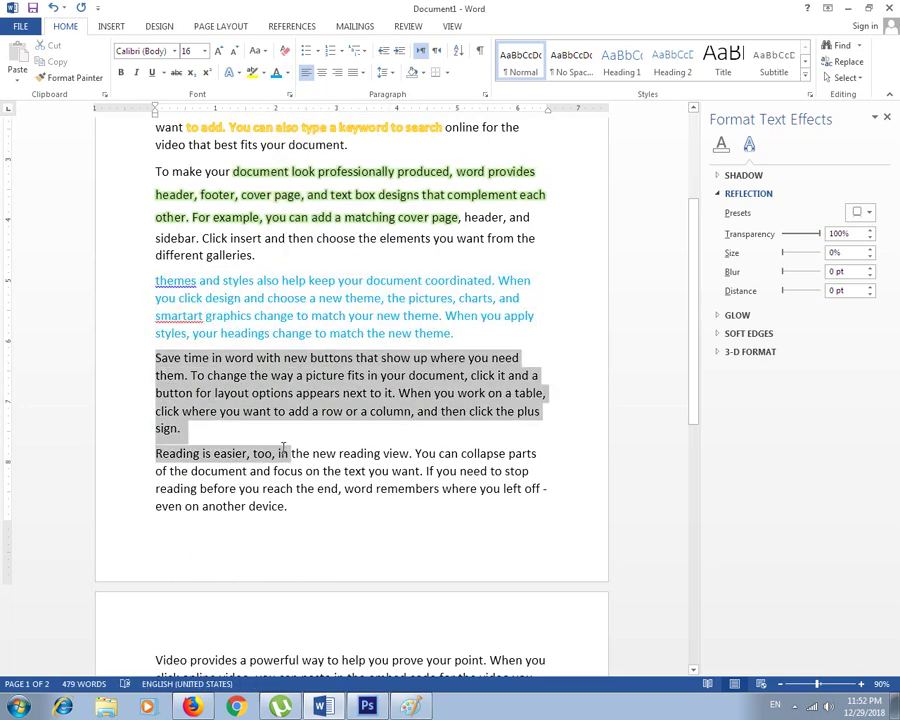
{"action": "left_click", "coordinate": [263, 74]}
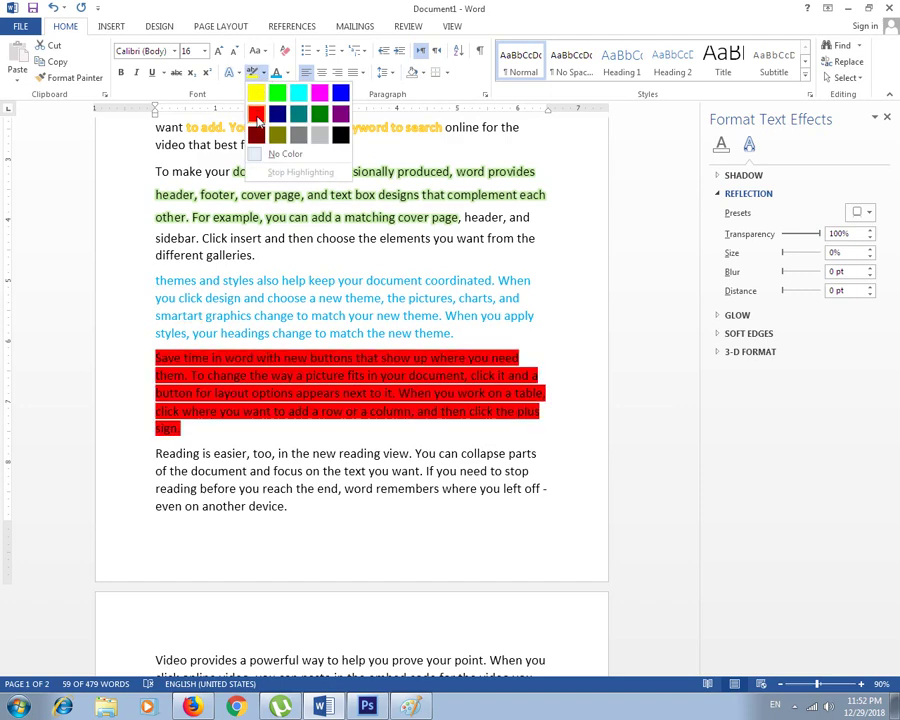
{"action": "left_click", "coordinate": [323, 98]}
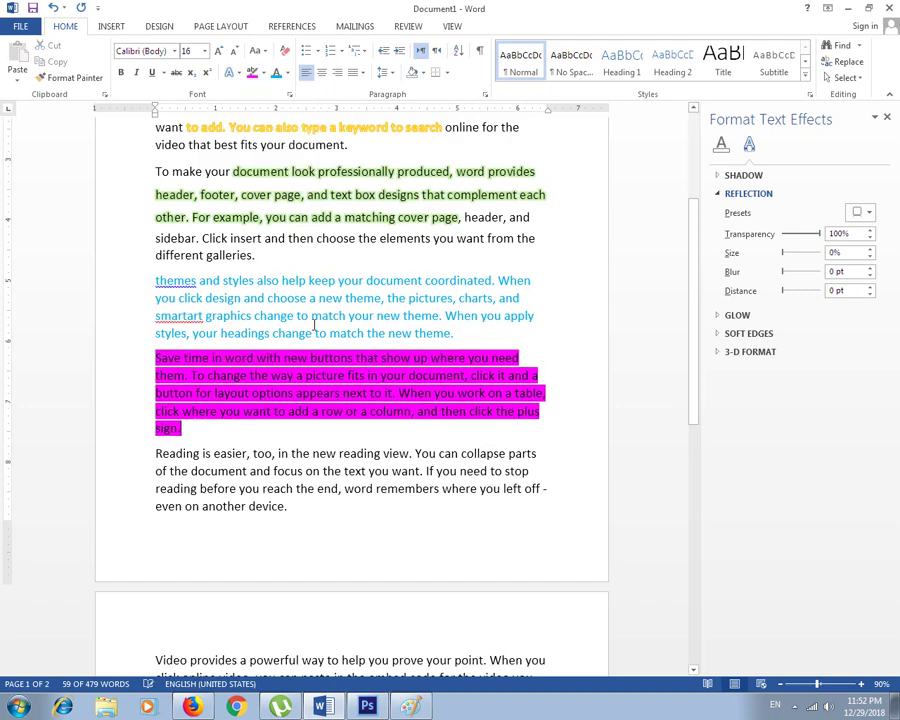
{"action": "left_click", "coordinate": [323, 411]}
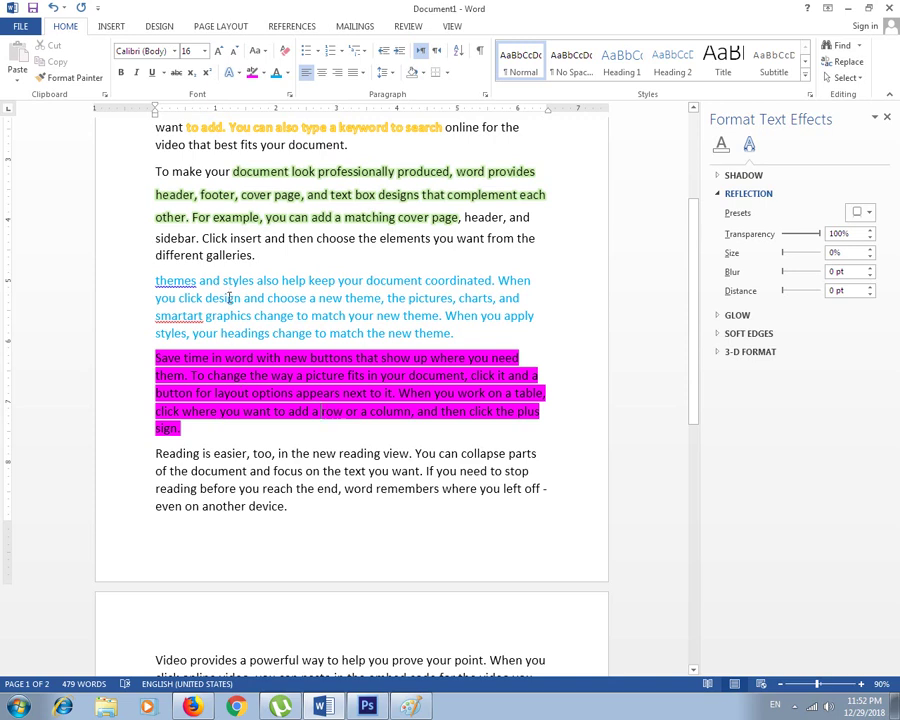
Step: Make the magenta paragraph's text yellow from 'Save time' through 'click where you want to add'
{"action": "left_click", "coordinate": [287, 74]}
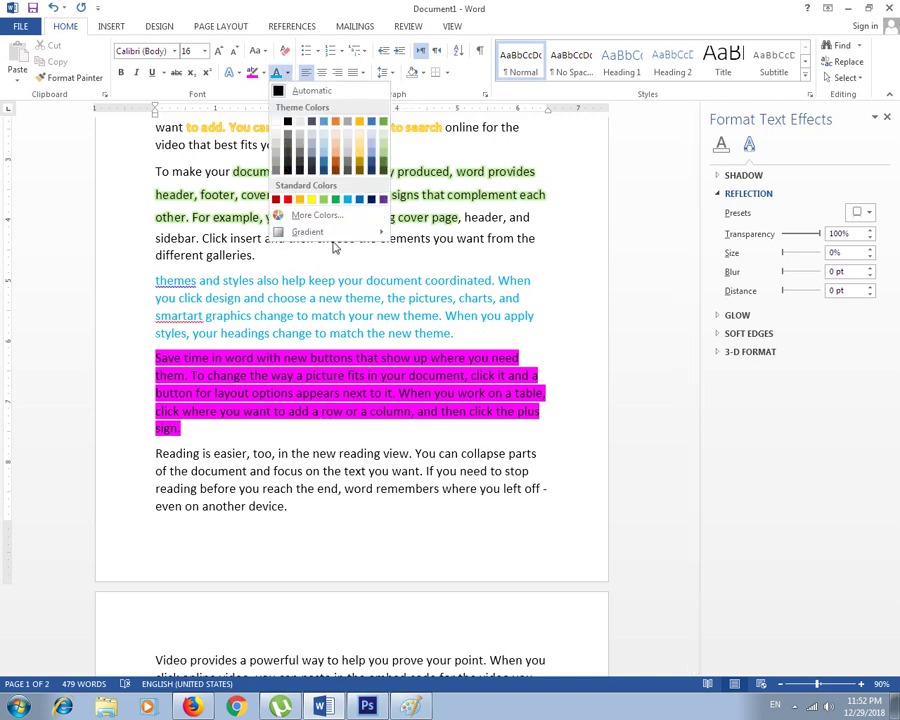
{"action": "left_click", "coordinate": [253, 305]}
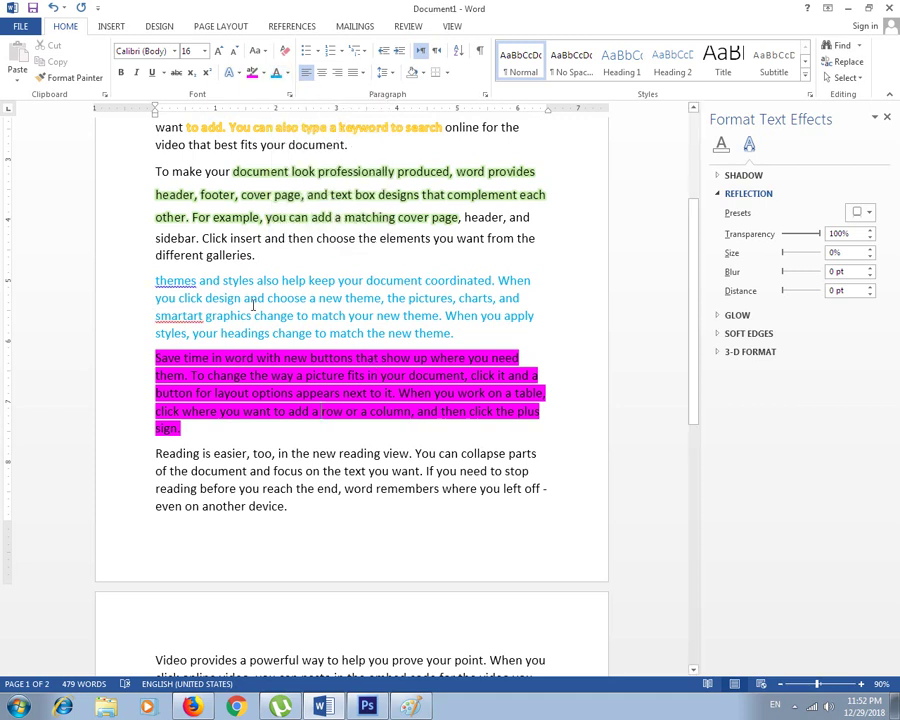
{"action": "left_click_drag", "start_coordinate": [157, 285], "coordinate": [453, 333]}
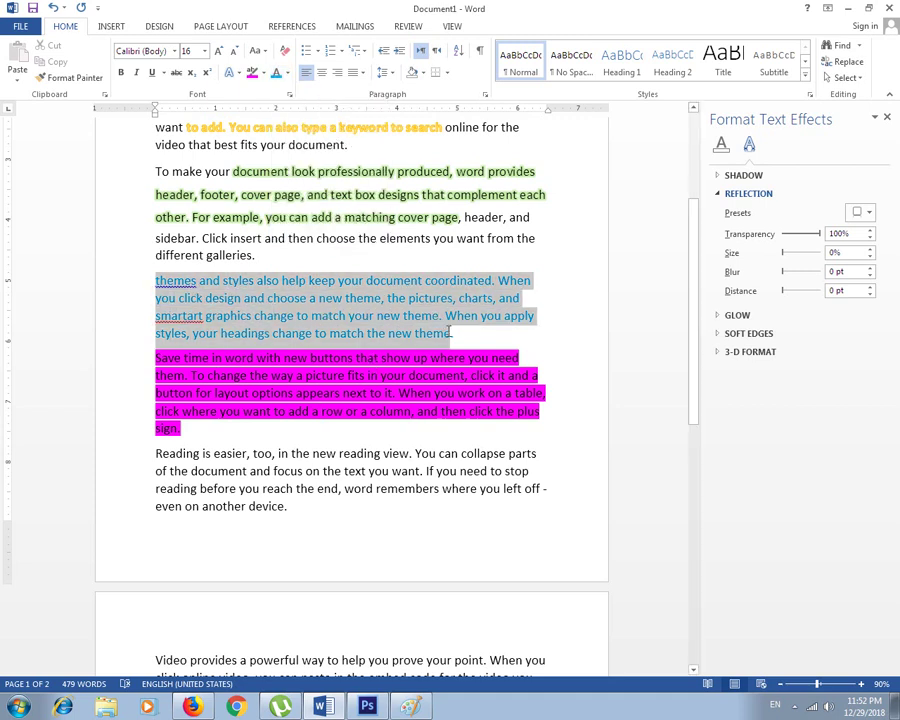
{"action": "left_click", "coordinate": [381, 298]}
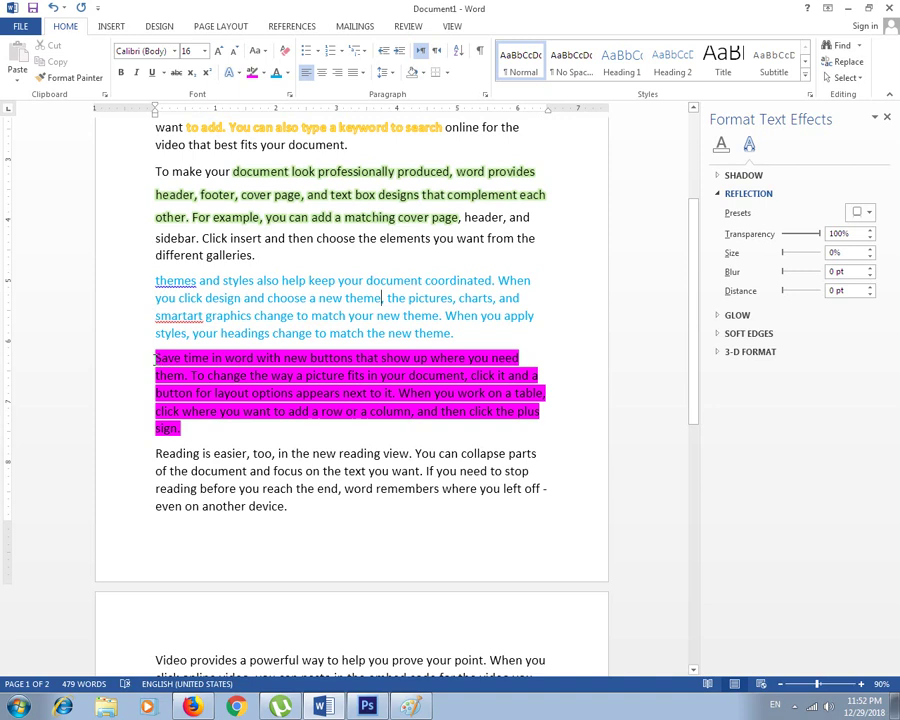
{"action": "left_click_drag", "start_coordinate": [155, 358], "coordinate": [352, 393]}
{"action": "left_click", "coordinate": [350, 393]}
{"action": "mouse_move", "coordinate": [156, 358]}
{"action": "left_mouse_down"}
{"action": "mouse_move", "coordinate": [522, 414]}
{"action": "mouse_move", "coordinate": [404, 432]}
{"action": "left_mouse_up"}
{"action": "left_click_drag", "start_coordinate": [156, 358], "coordinate": [310, 411]}
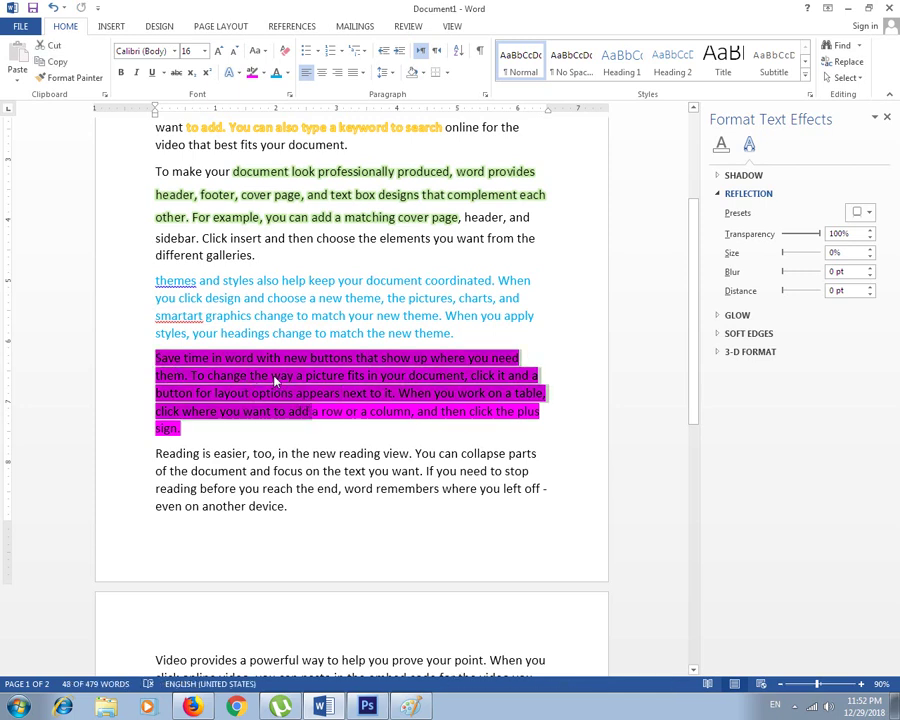
{"action": "left_click", "coordinate": [287, 72]}
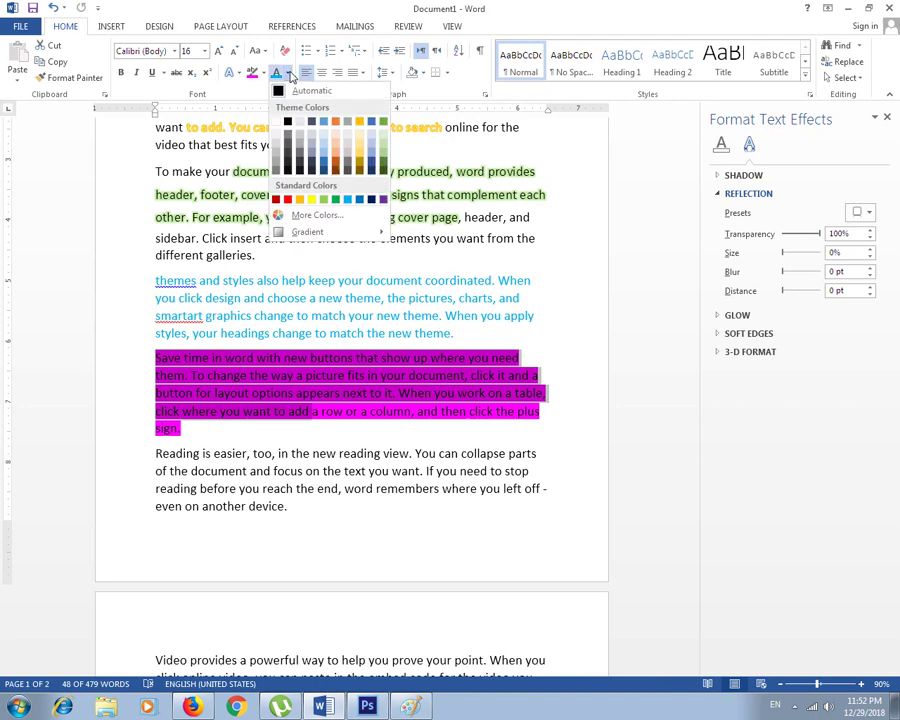
{"action": "left_click", "coordinate": [311, 200]}
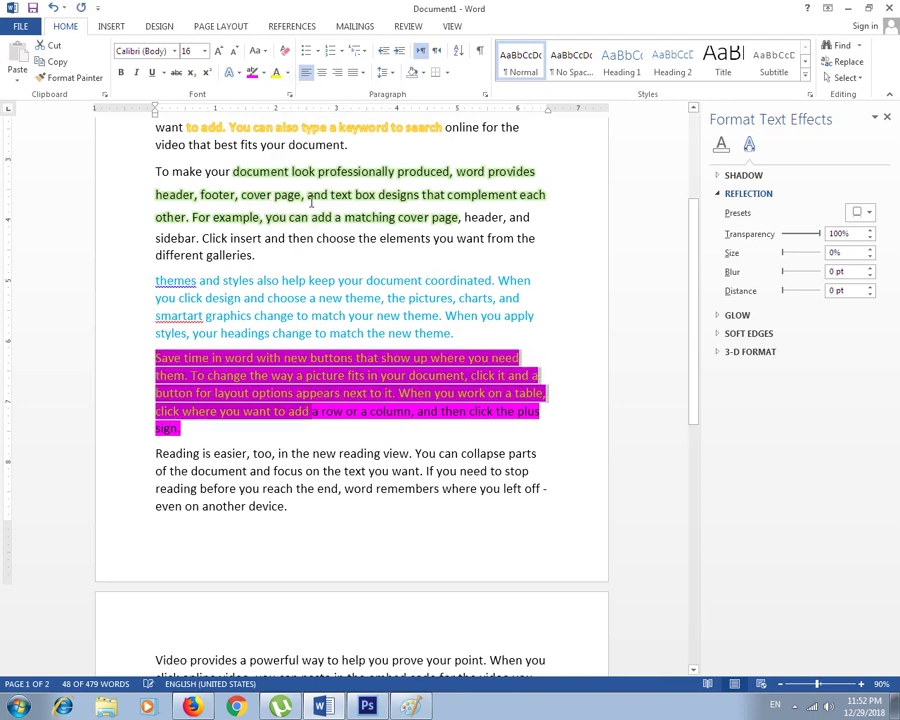
{"action": "left_click", "coordinate": [312, 360]}
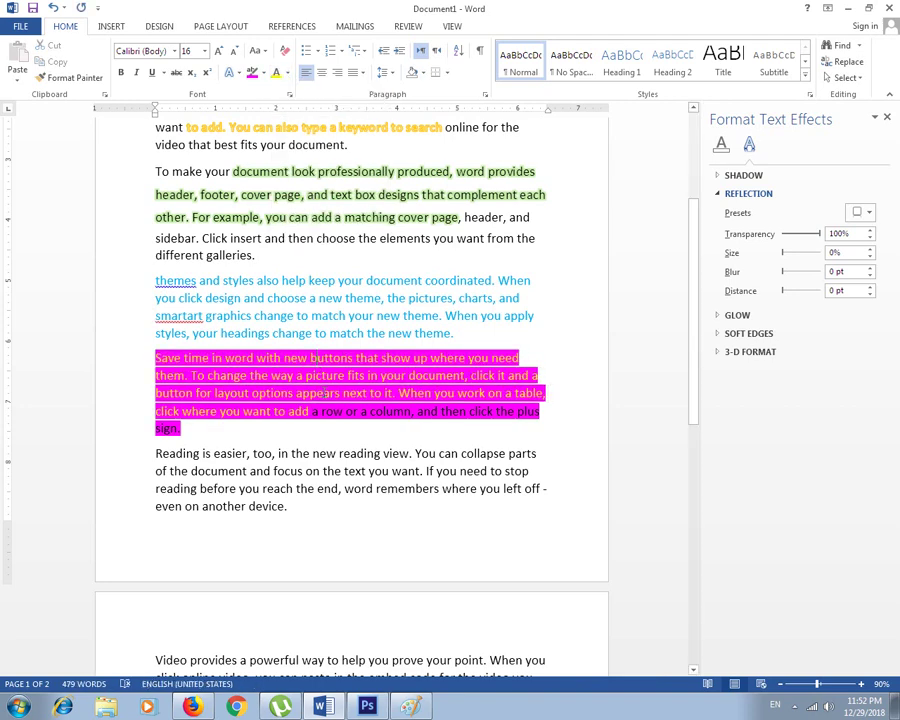
{"action": "left_click", "coordinate": [263, 74]}
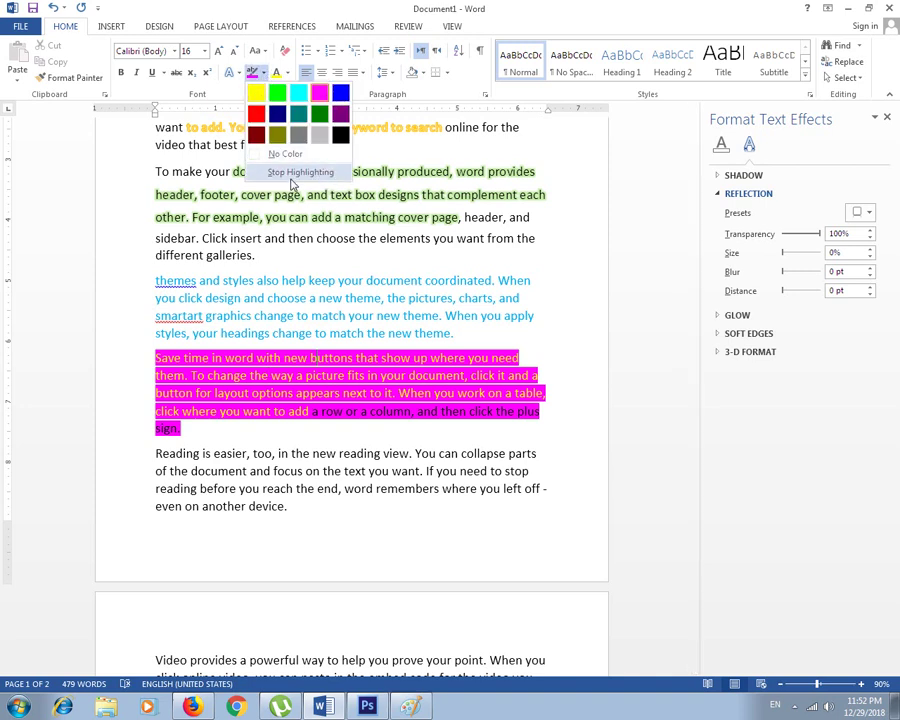
Step: Highlight 'easier, too, in the new reading' red and 'remembers where you left' green
{"action": "left_click", "coordinate": [257, 124]}
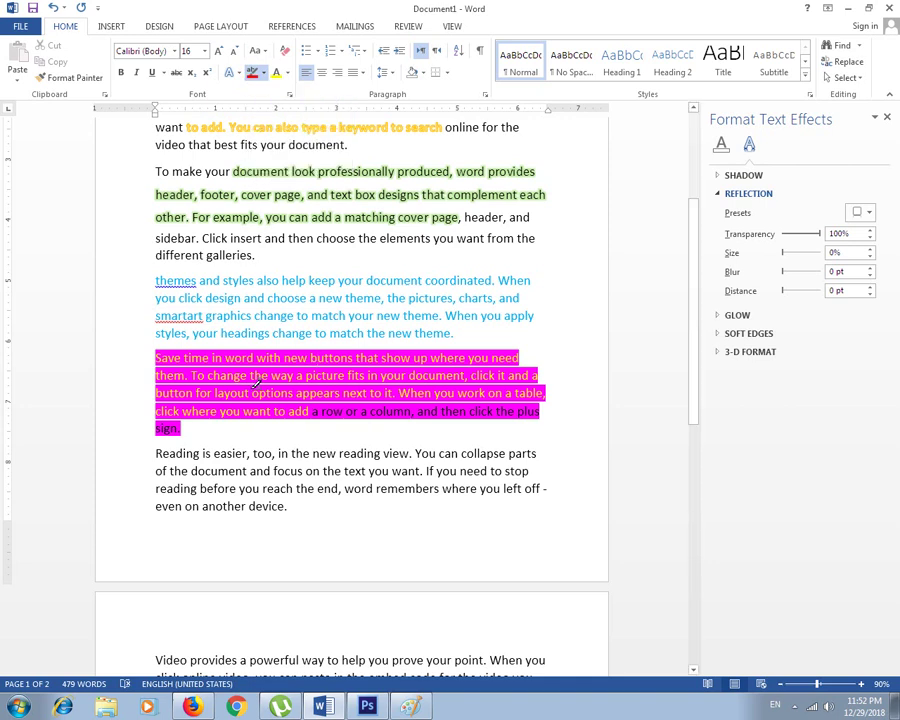
{"action": "left_click_drag", "start_coordinate": [213, 454], "coordinate": [381, 455]}
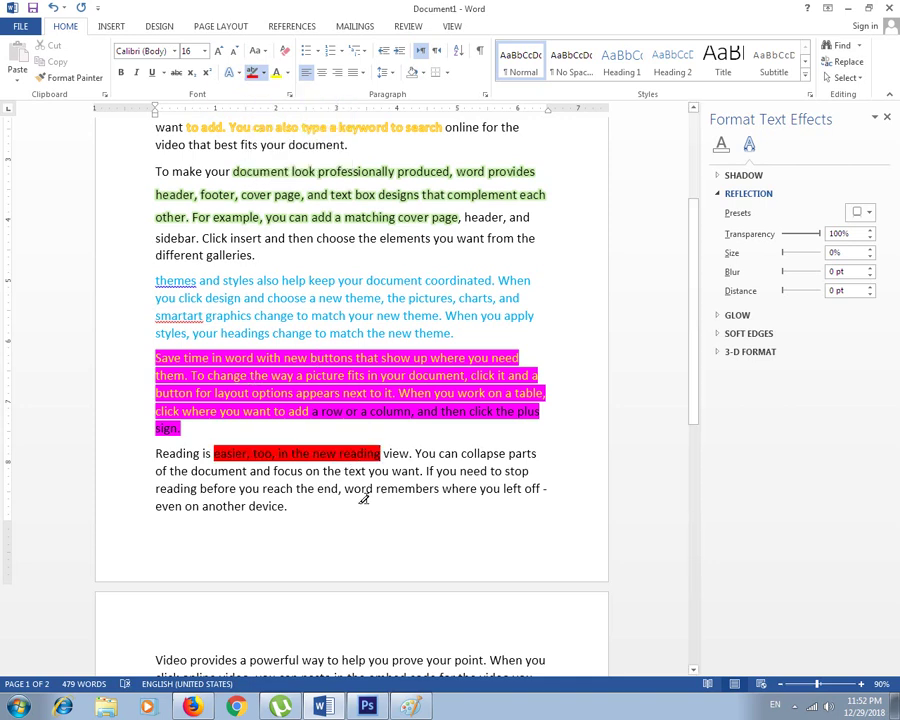
{"action": "left_click", "coordinate": [263, 73]}
{"action": "left_click", "coordinate": [320, 113]}
{"action": "left_click_drag", "start_coordinate": [376, 489], "coordinate": [523, 489]}
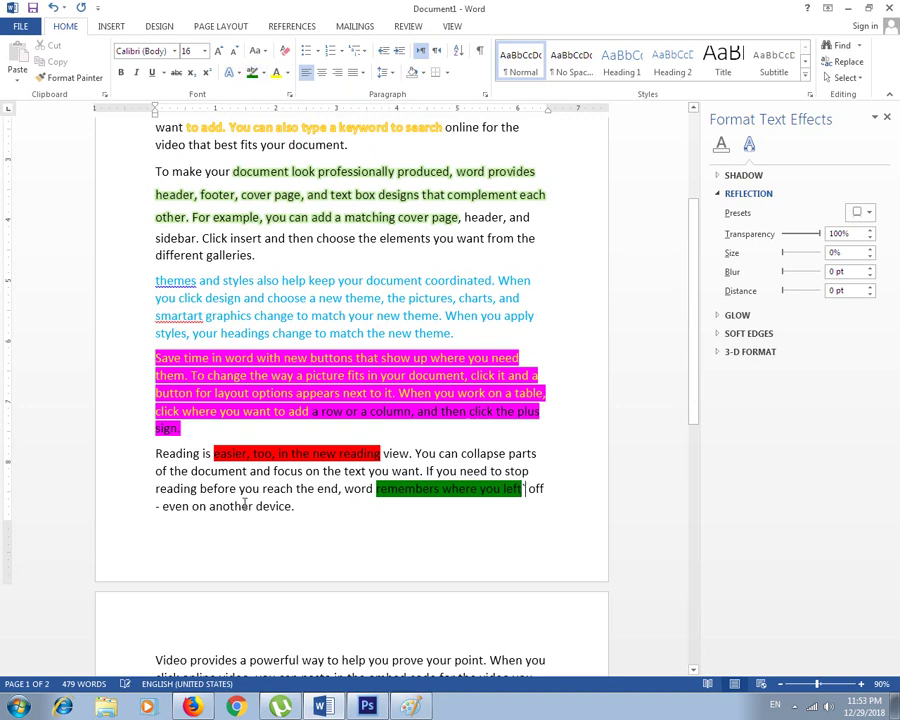
Step: Highlight 'before you reach the' in red
{"action": "left_click_drag", "start_coordinate": [200, 489], "coordinate": [316, 489]}
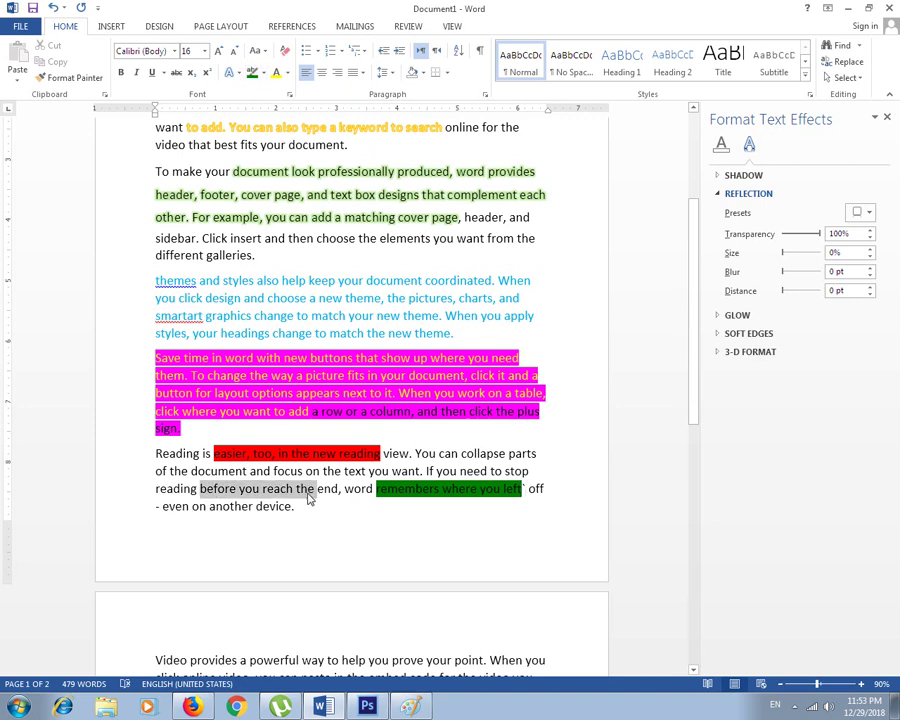
{"action": "left_click", "coordinate": [265, 73]}
{"action": "left_click", "coordinate": [256, 114]}
{"action": "left_click", "coordinate": [323, 470]}
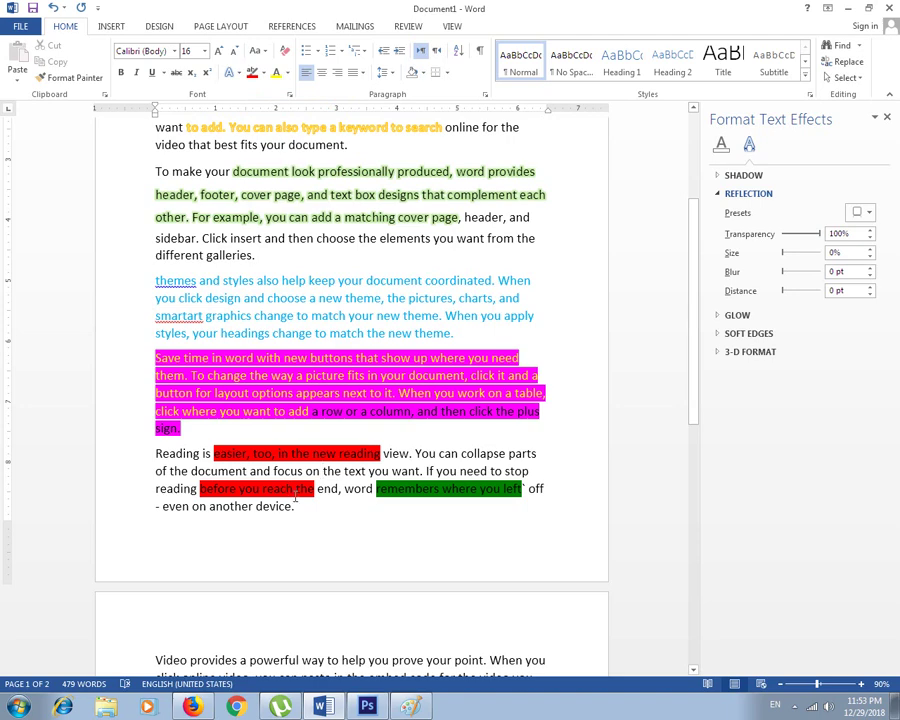
Step: Color the text from 'styles' through 'change to match' olive green
{"action": "left_click_drag", "start_coordinate": [222, 281], "coordinate": [346, 316]}
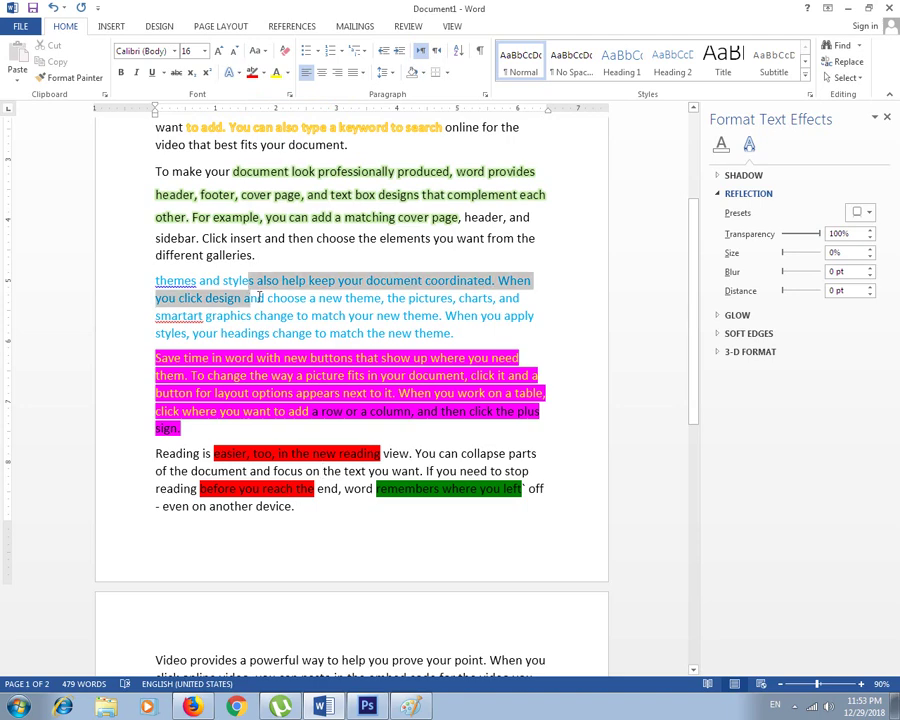
{"action": "left_click", "coordinate": [263, 73]}
{"action": "left_click", "coordinate": [287, 73]}
{"action": "left_click", "coordinate": [287, 73]}
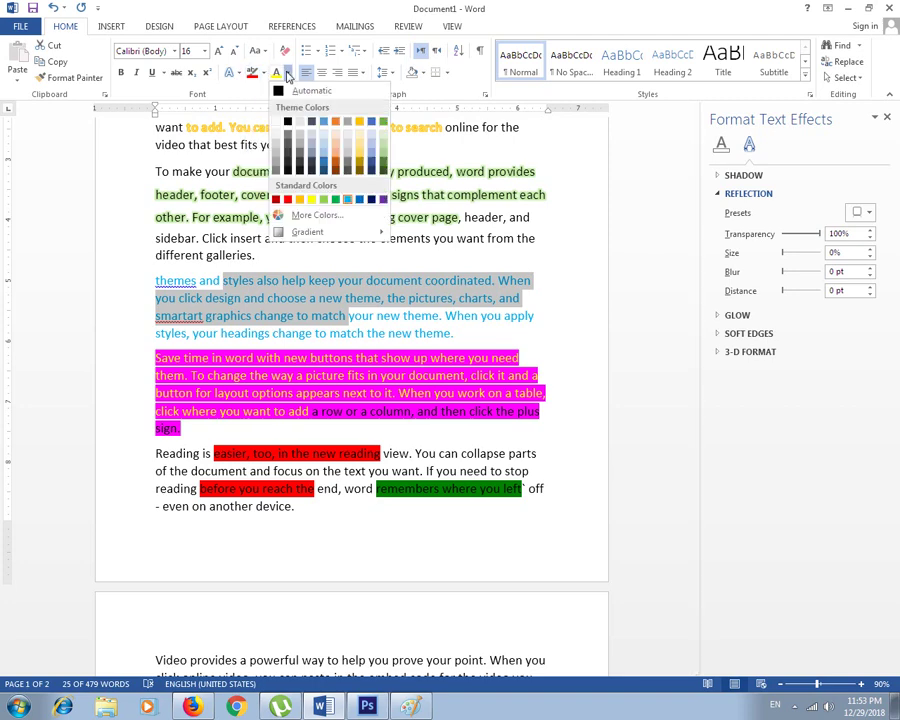
{"action": "left_click", "coordinate": [381, 124]}
{"action": "left_click", "coordinate": [347, 281]}
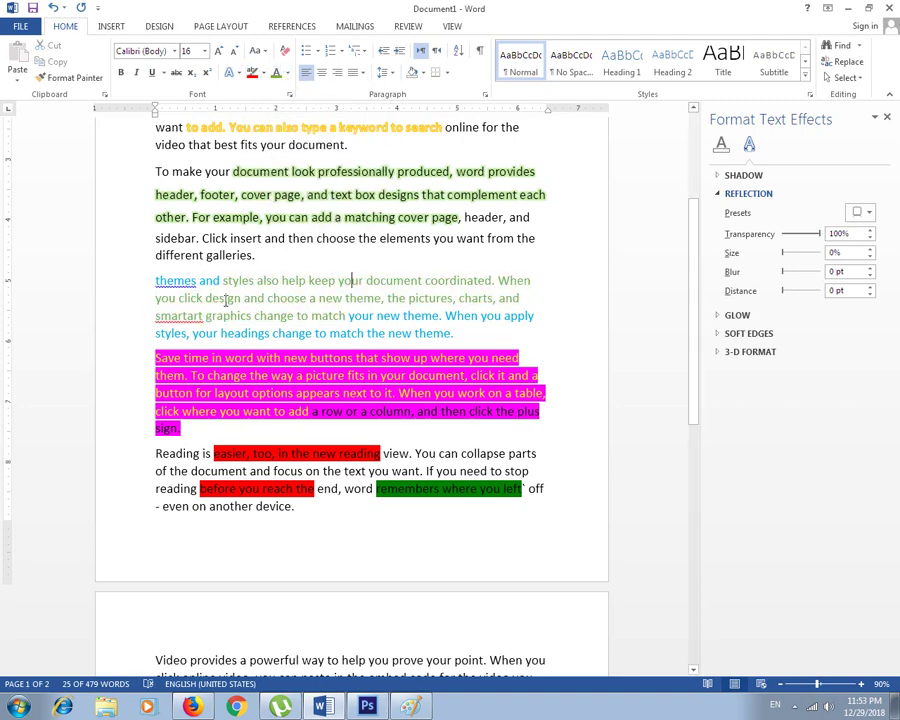
{"action": "left_click_drag", "start_coordinate": [223, 281], "coordinate": [380, 290]}
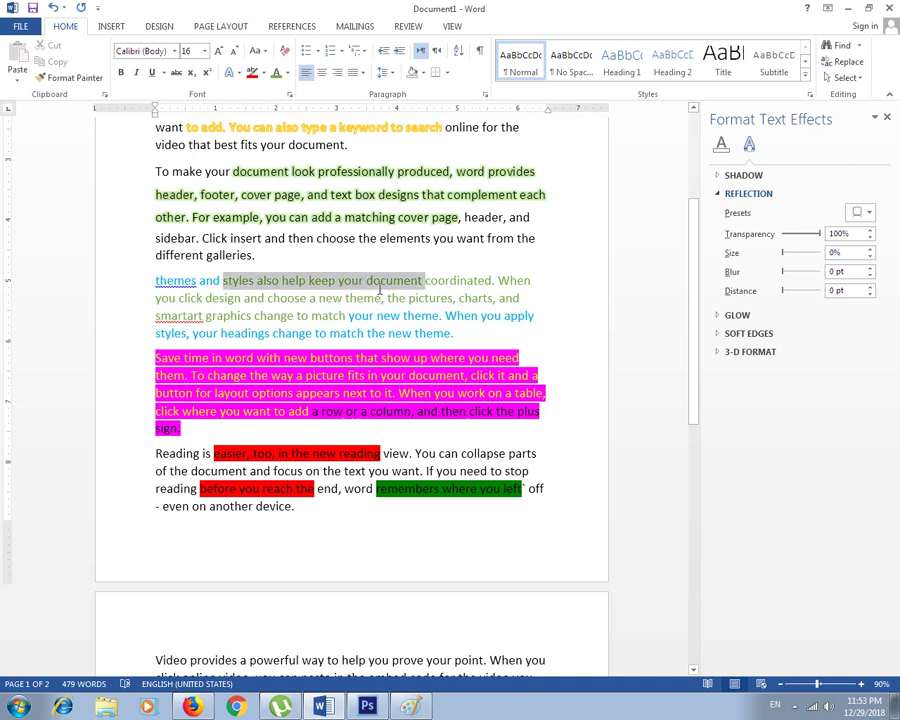
{"action": "left_click", "coordinate": [302, 283]}
Step: Color 'in word' through 'appears next' in the Save paragraph blue
{"action": "left_click_drag", "start_coordinate": [210, 358], "coordinate": [368, 393]}
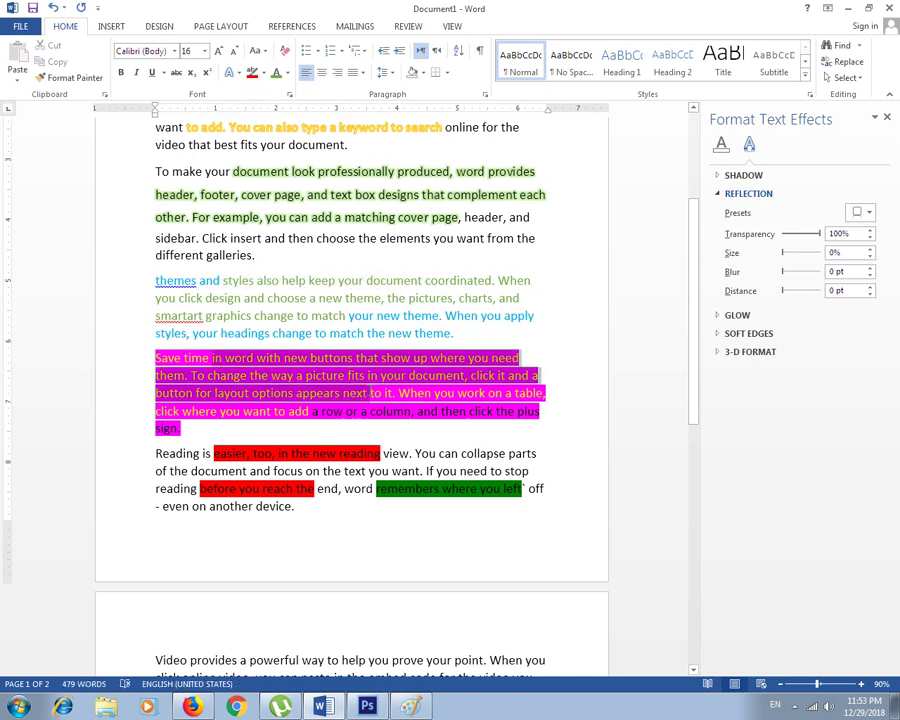
{"action": "left_click", "coordinate": [286, 74]}
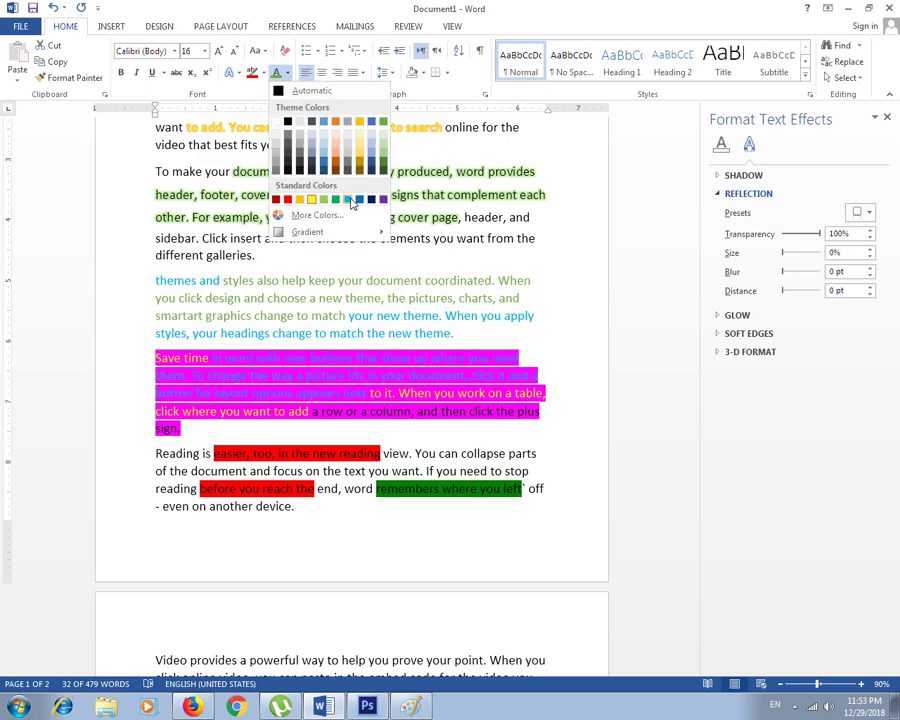
{"action": "left_click", "coordinate": [352, 200]}
{"action": "left_click", "coordinate": [331, 409]}
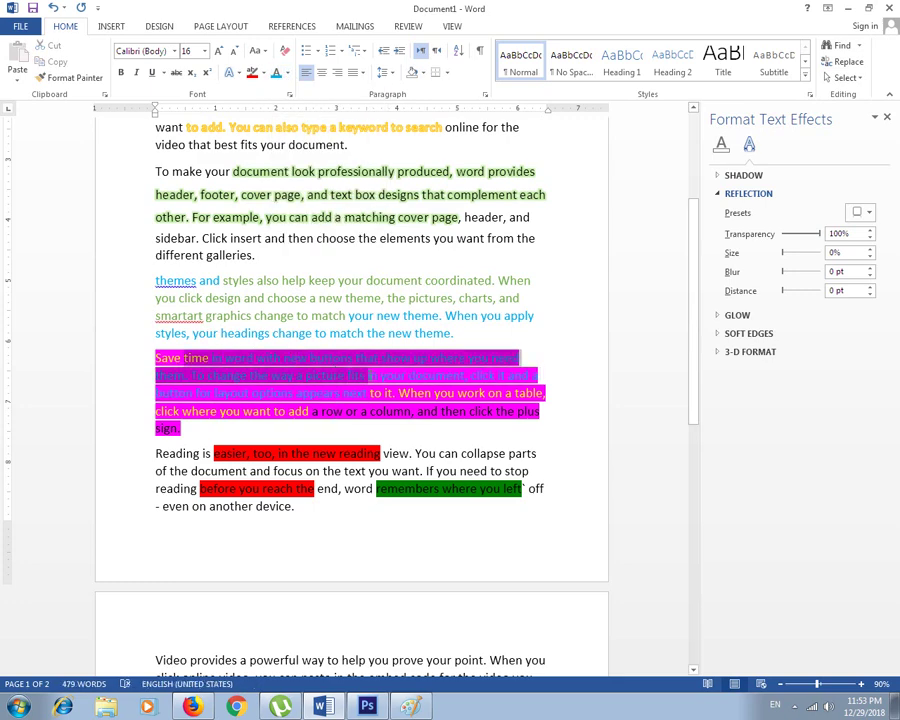
Step: Highlight the Save paragraph's opening lines from 'in word' to 'fits in' yellow
{"action": "left_click_drag", "start_coordinate": [190, 358], "coordinate": [380, 376]}
{"action": "left_click", "coordinate": [267, 74]}
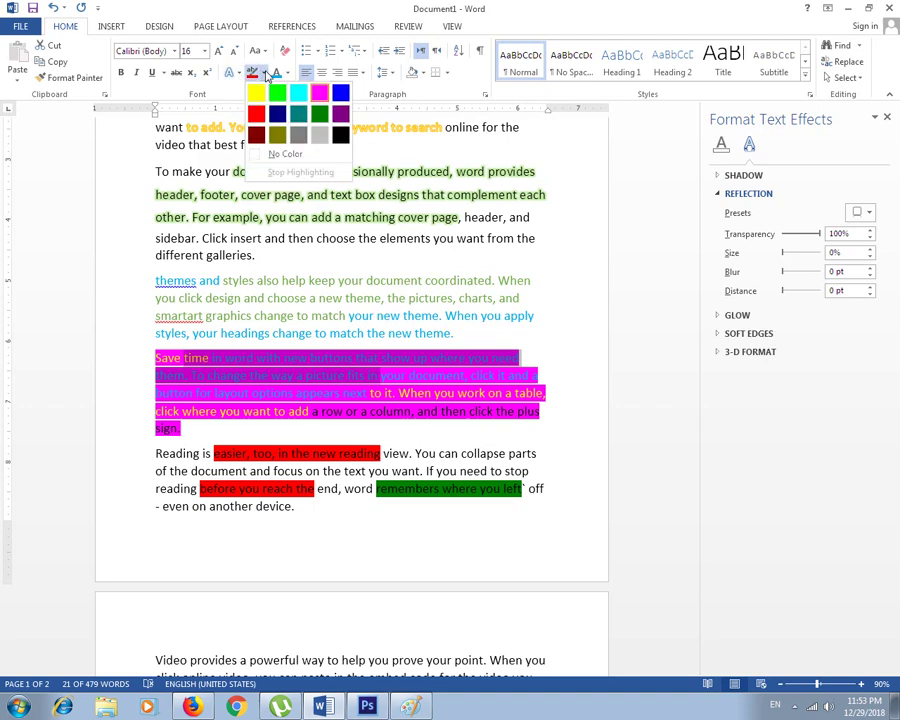
{"action": "left_click", "coordinate": [256, 93]}
{"action": "left_click", "coordinate": [321, 335]}
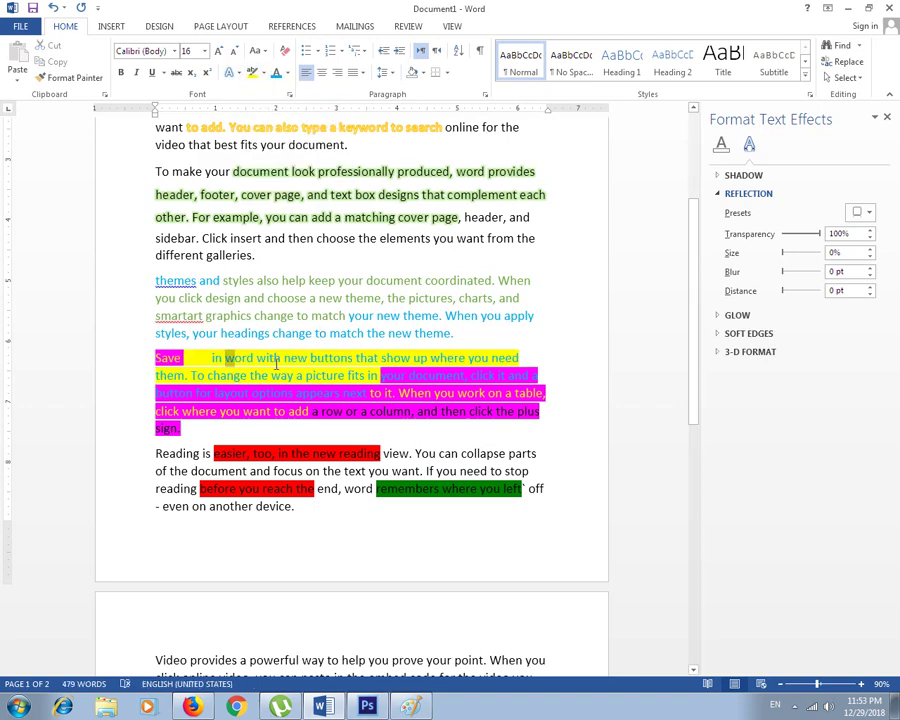
{"action": "left_click_drag", "start_coordinate": [226, 358], "coordinate": [356, 360]}
{"action": "left_click", "coordinate": [329, 358]}
{"action": "left_click_drag", "start_coordinate": [213, 360], "coordinate": [394, 372]}
{"action": "left_click", "coordinate": [301, 207]}
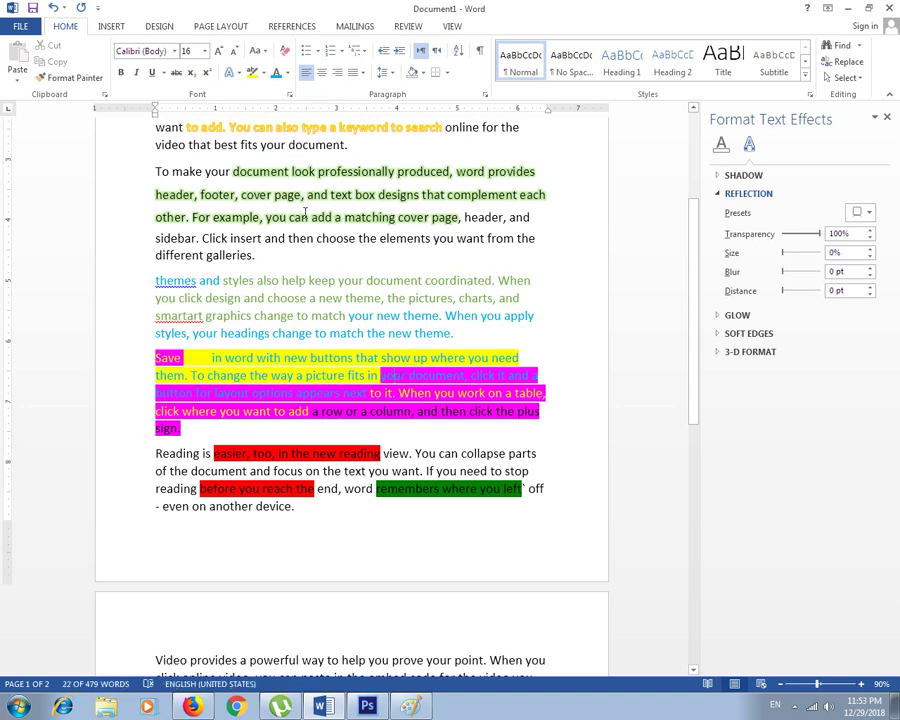
Step: Color the page 2 passage from 'online video' to 'your document.' green
{"action": "left_click", "coordinate": [287, 73]}
{"action": "mouse_move", "coordinate": [310, 232]}
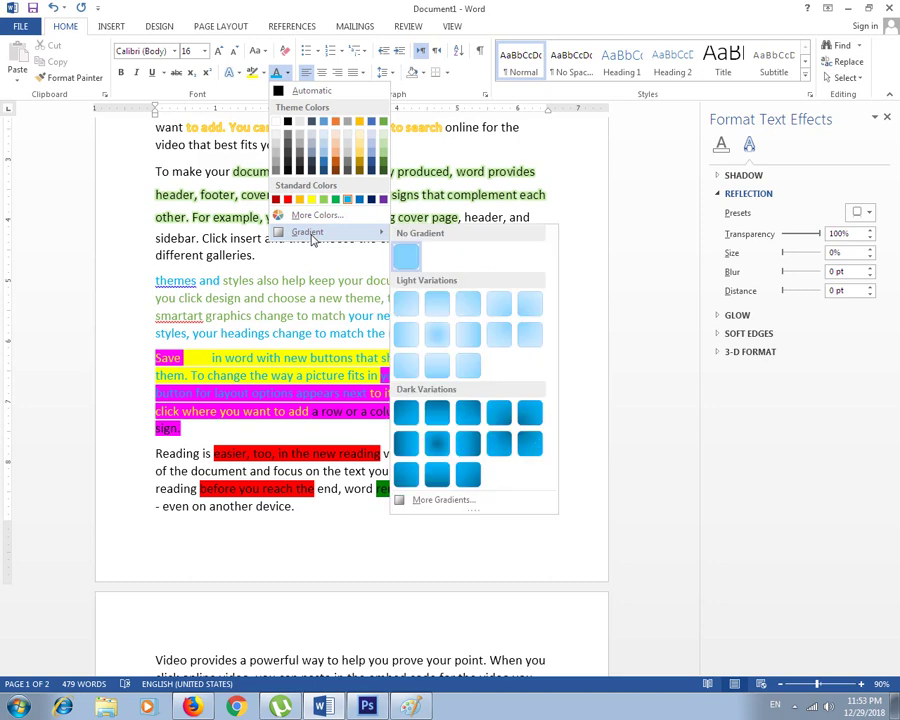
{"action": "left_click", "coordinate": [312, 369]}
{"action": "scroll", "coordinate": [312, 369], "scroll_direction": "down", "scroll_amount": 3}
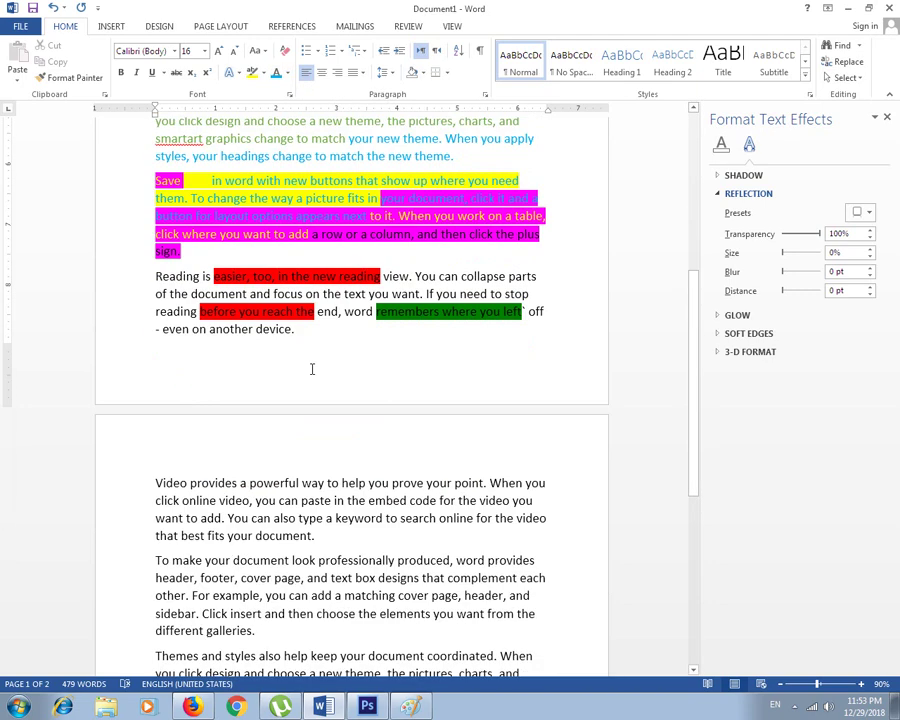
{"action": "left_click_drag", "start_coordinate": [208, 496], "coordinate": [315, 536]}
{"action": "left_click", "coordinate": [287, 73]}
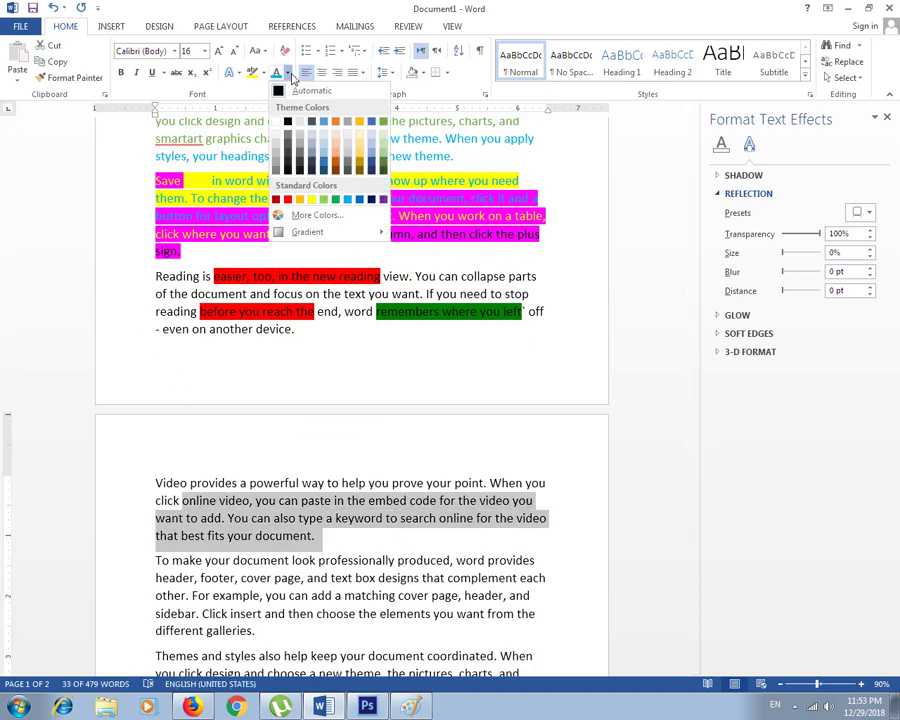
{"action": "left_click", "coordinate": [335, 199]}
Step: Open the More Gradients text fill settings from Font Color > Gradient
{"action": "scroll", "coordinate": [300, 250], "scroll_direction": "down", "scroll_amount": 2}
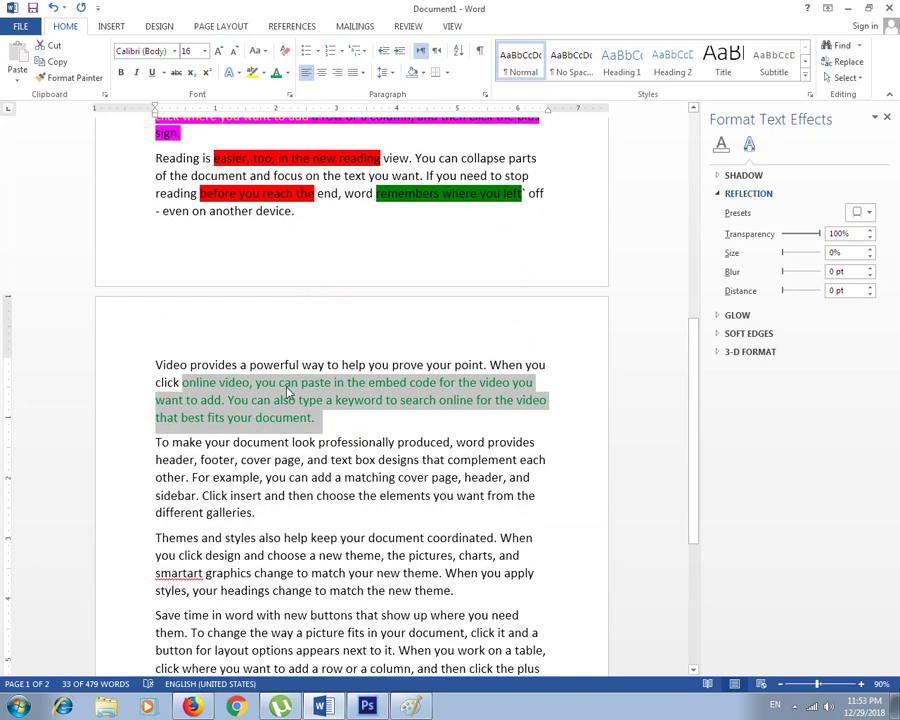
{"action": "left_click", "coordinate": [289, 74]}
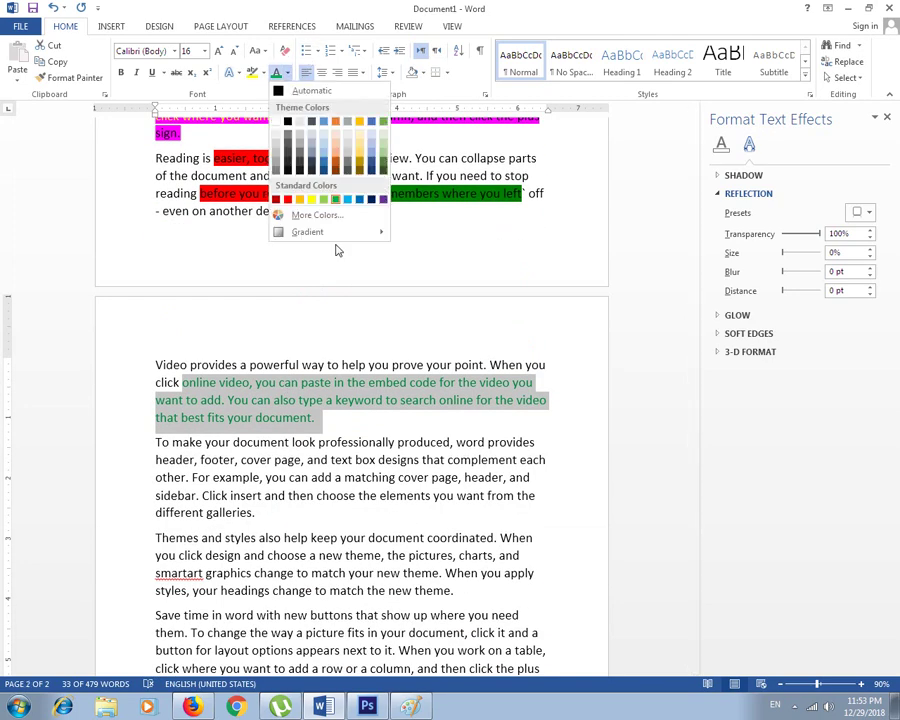
{"action": "mouse_move", "coordinate": [308, 232]}
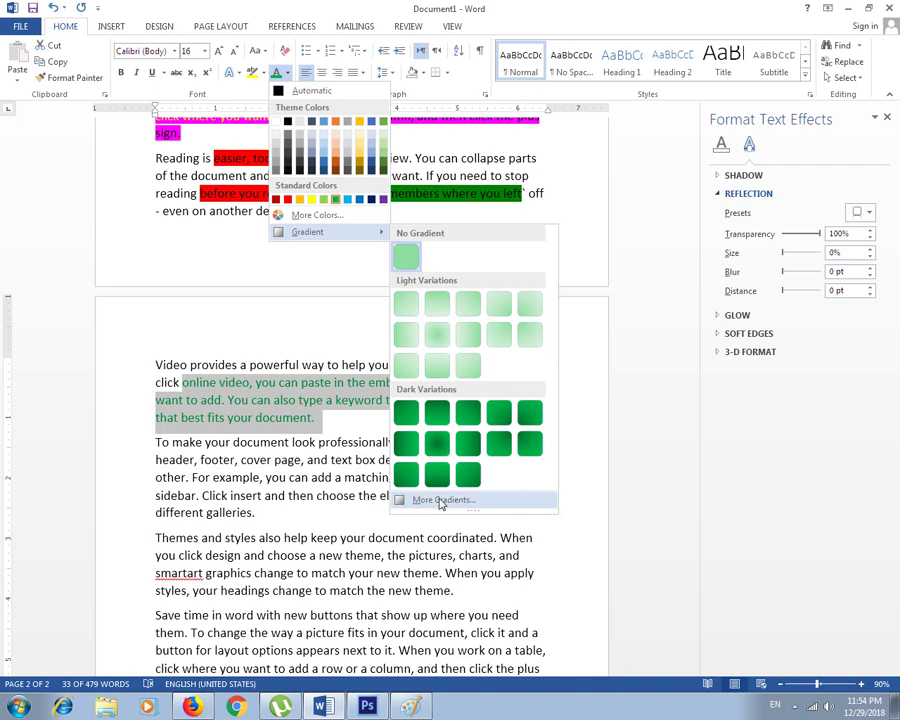
{"action": "left_click", "coordinate": [440, 500]}
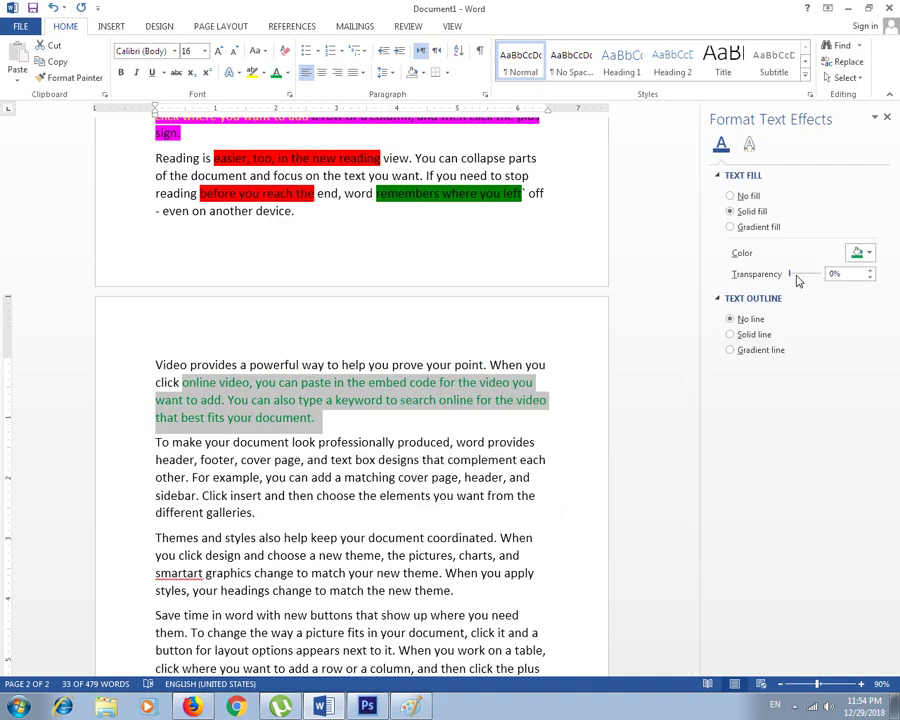
Step: Try text fill transparency and a yellow preset gradient in Format Text Effects, then close it
{"action": "left_click_drag", "start_coordinate": [790, 277], "coordinate": [794, 278]}
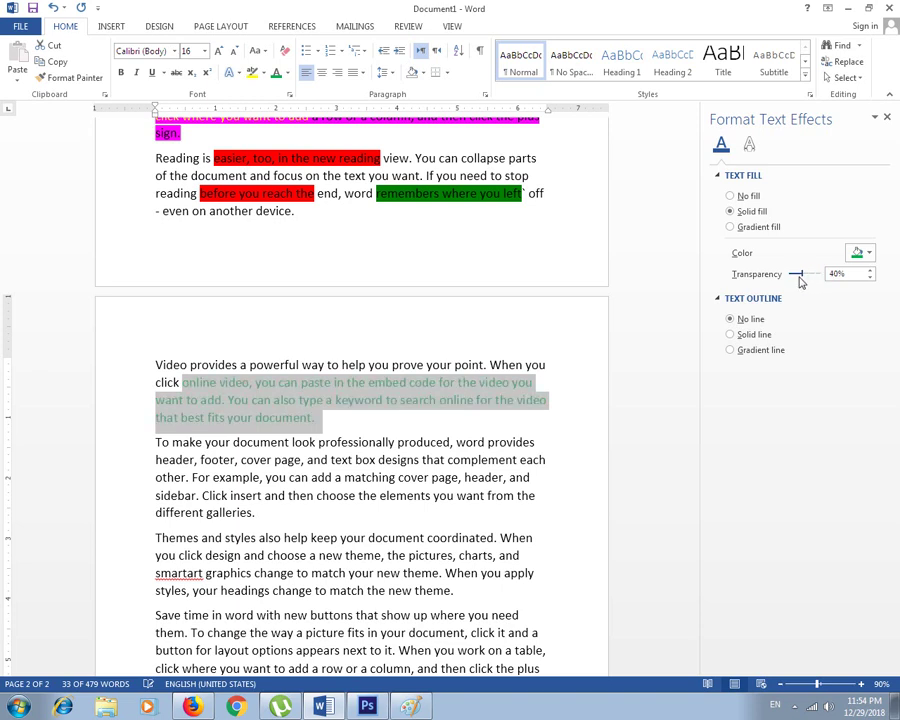
{"action": "left_click", "coordinate": [746, 229]}
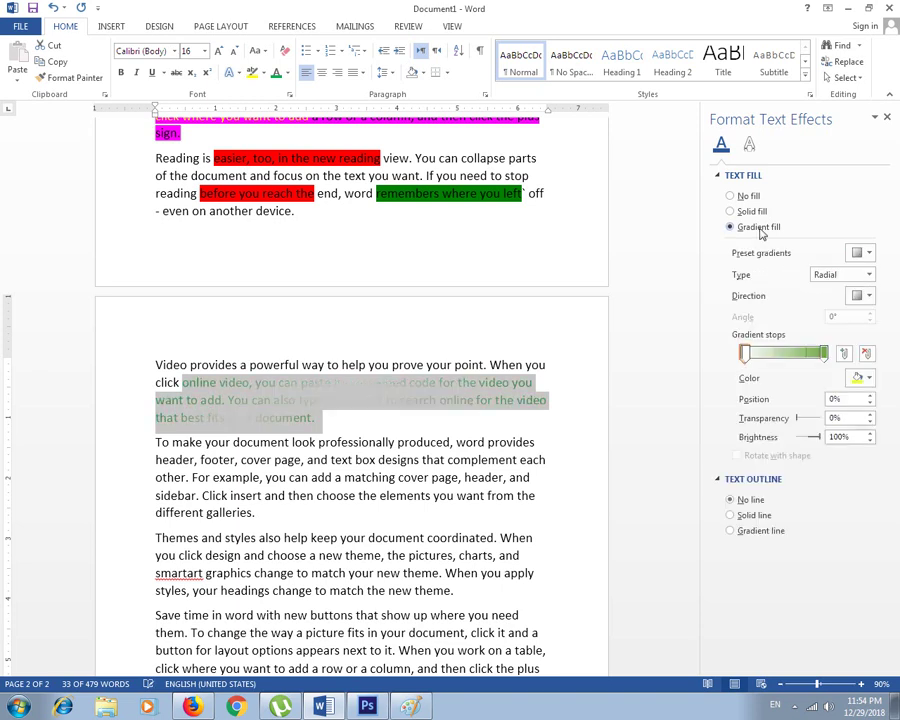
{"action": "left_click", "coordinate": [860, 253]}
{"action": "left_click", "coordinate": [818, 313]}
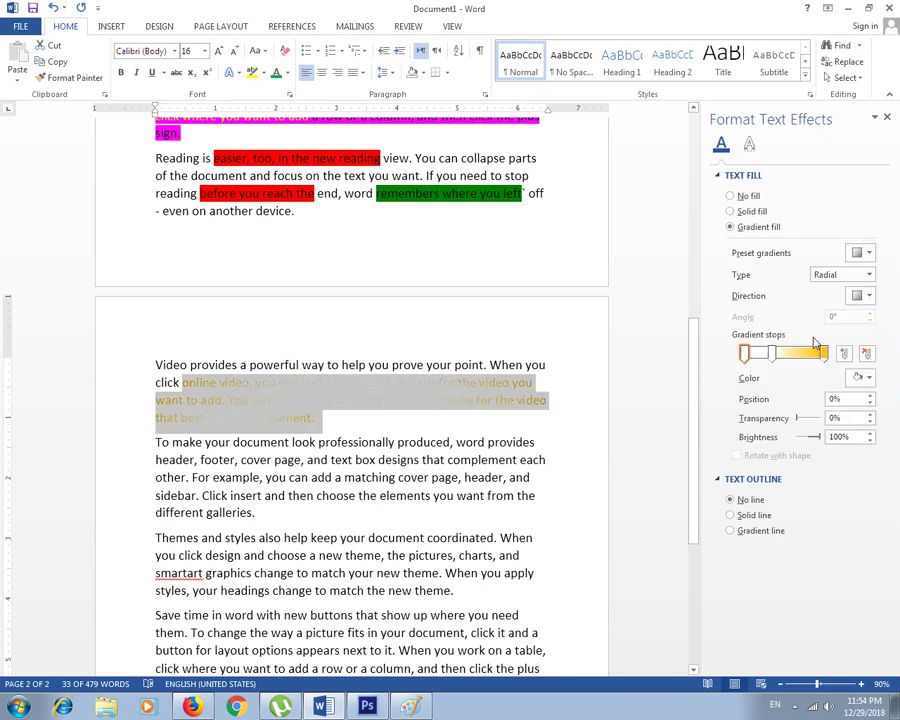
{"action": "left_click_drag", "start_coordinate": [745, 353], "coordinate": [750, 354]}
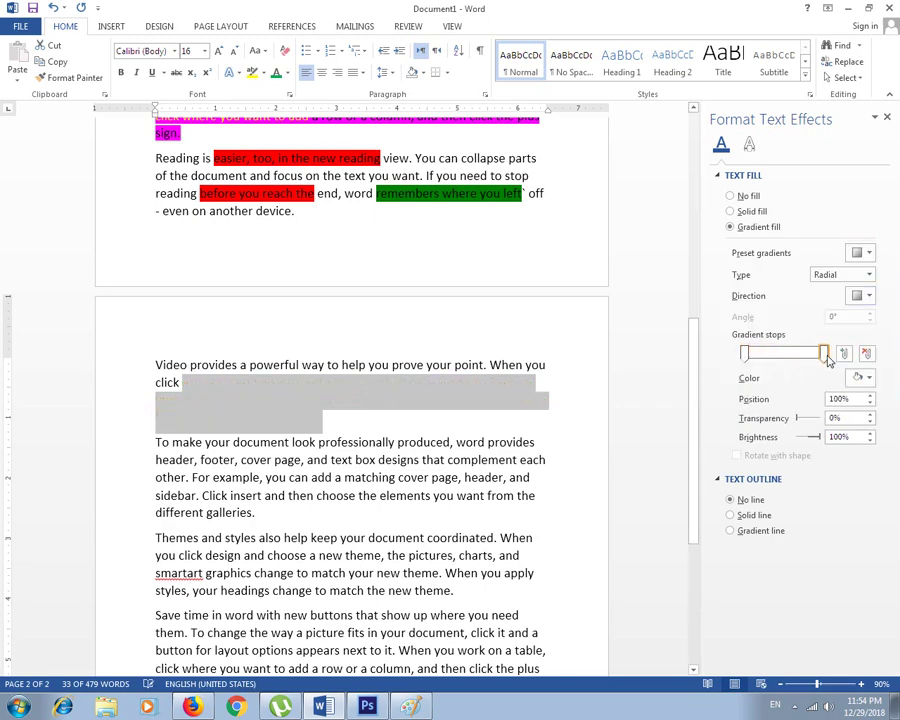
{"action": "left_click", "coordinate": [887, 118]}
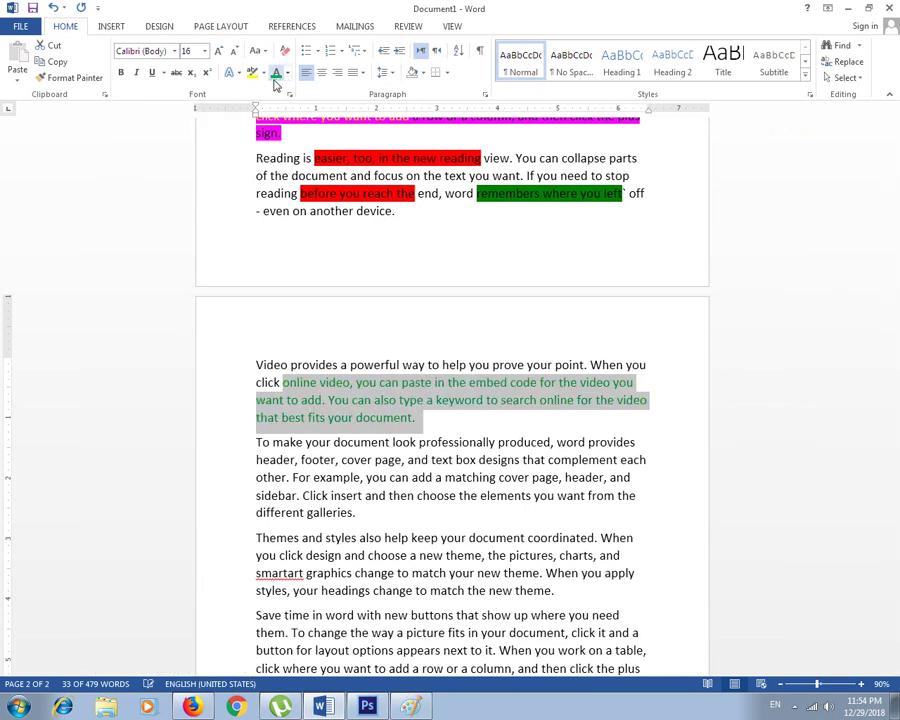
Step: Scroll back to the top of page 1 and select the PAKISTAN title
{"action": "key", "text": "Up"}
{"action": "key", "text": "Up"}
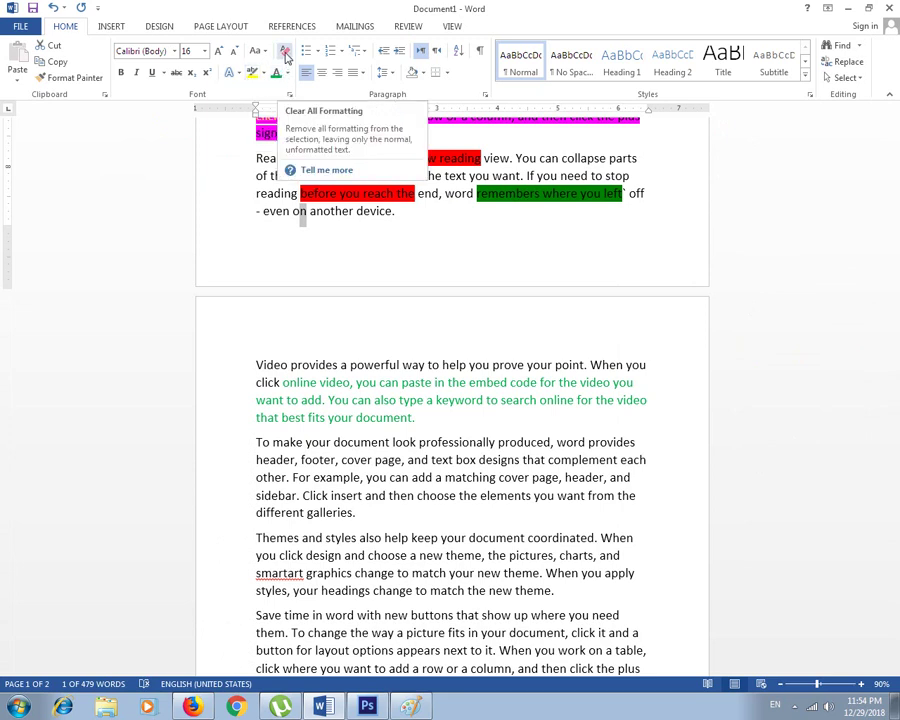
{"action": "left_click", "coordinate": [408, 302]}
{"action": "scroll", "coordinate": [408, 302], "scroll_direction": "up", "scroll_amount": 3}
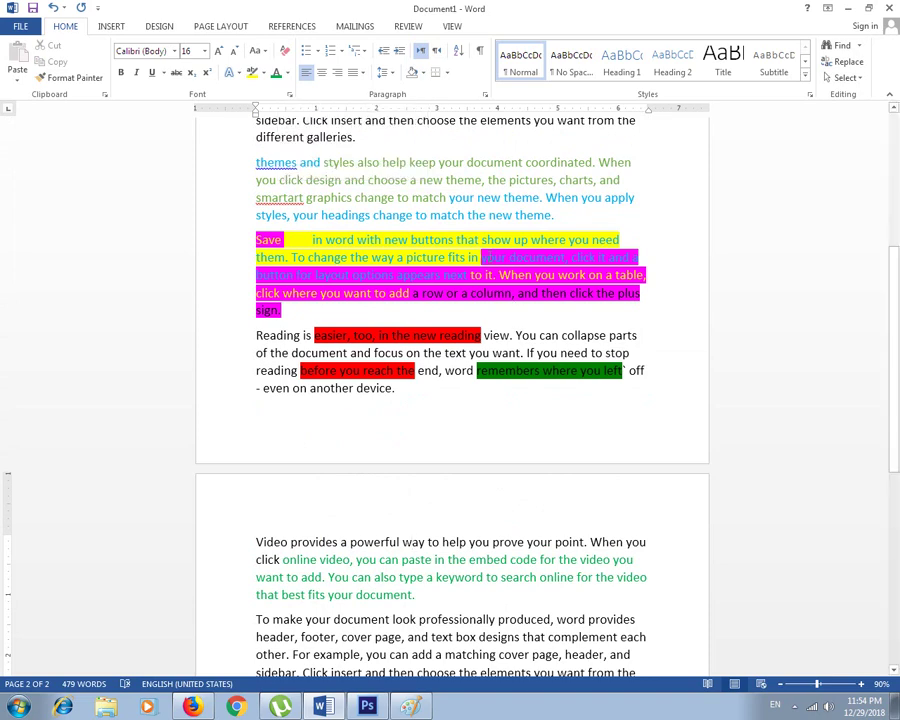
{"action": "key", "text": "ctrl+z"}
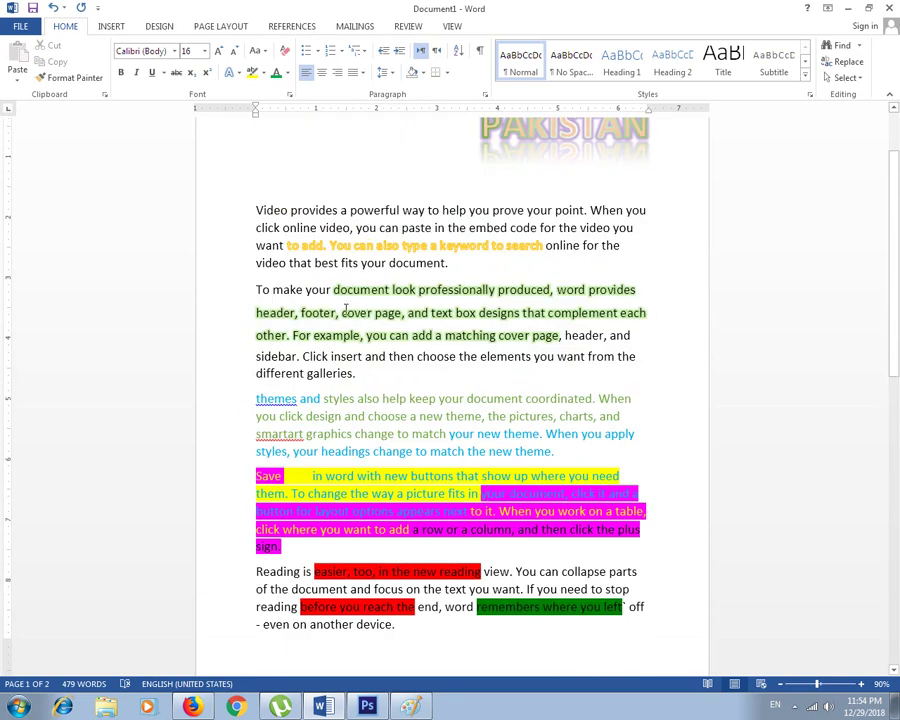
{"action": "triple_click", "coordinate": [255, 290]}
{"action": "scroll", "coordinate": [420, 250], "scroll_direction": "up", "scroll_amount": 2}
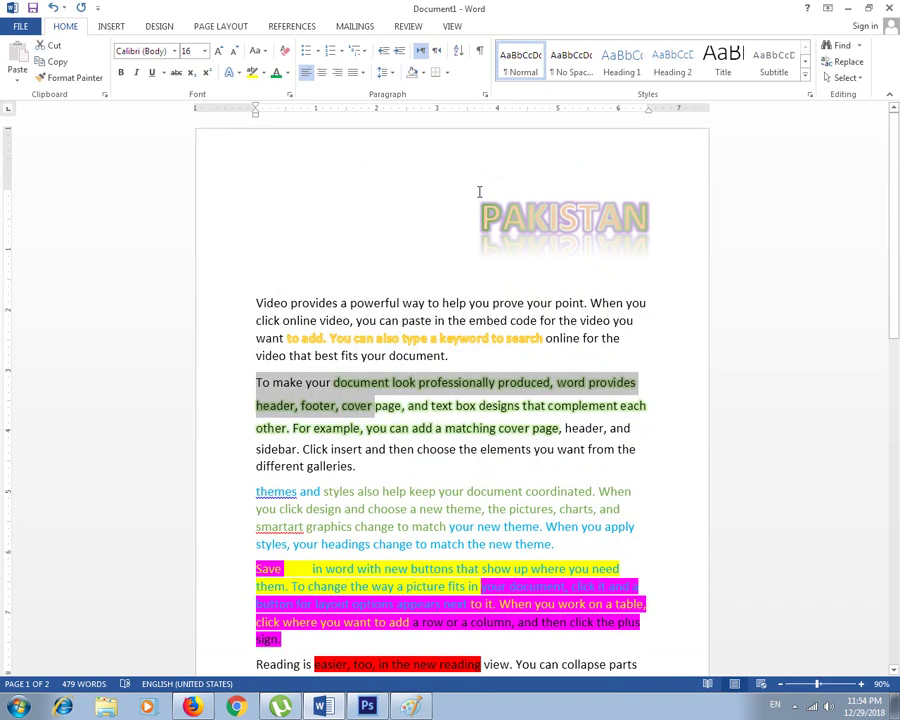
{"action": "left_click_drag", "start_coordinate": [460, 202], "coordinate": [655, 230]}
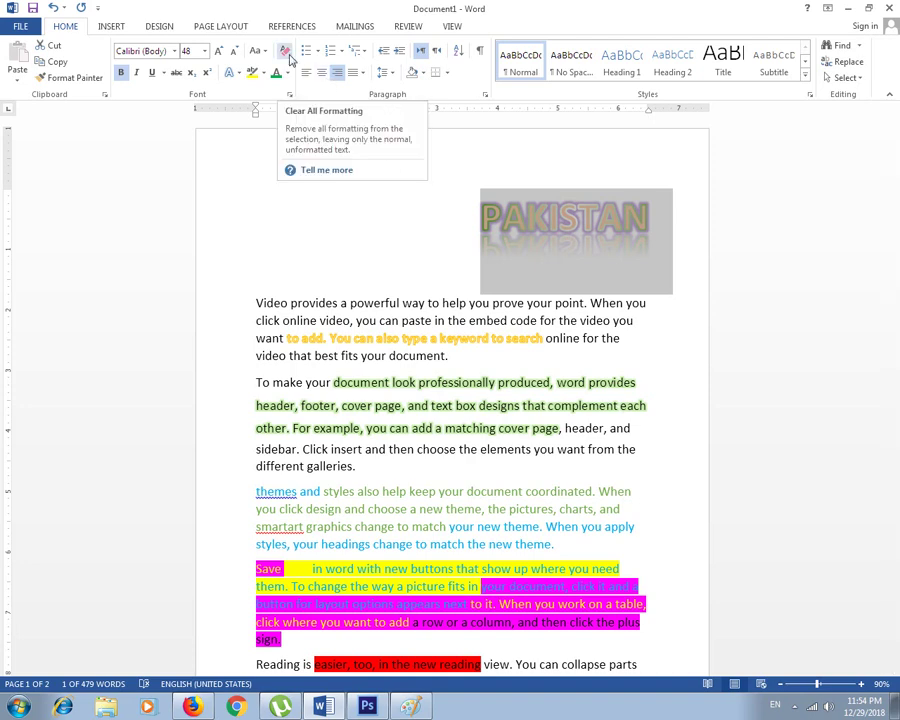
Step: Clear all formatting from the PAKISTAN title
{"action": "left_click", "coordinate": [284, 50]}
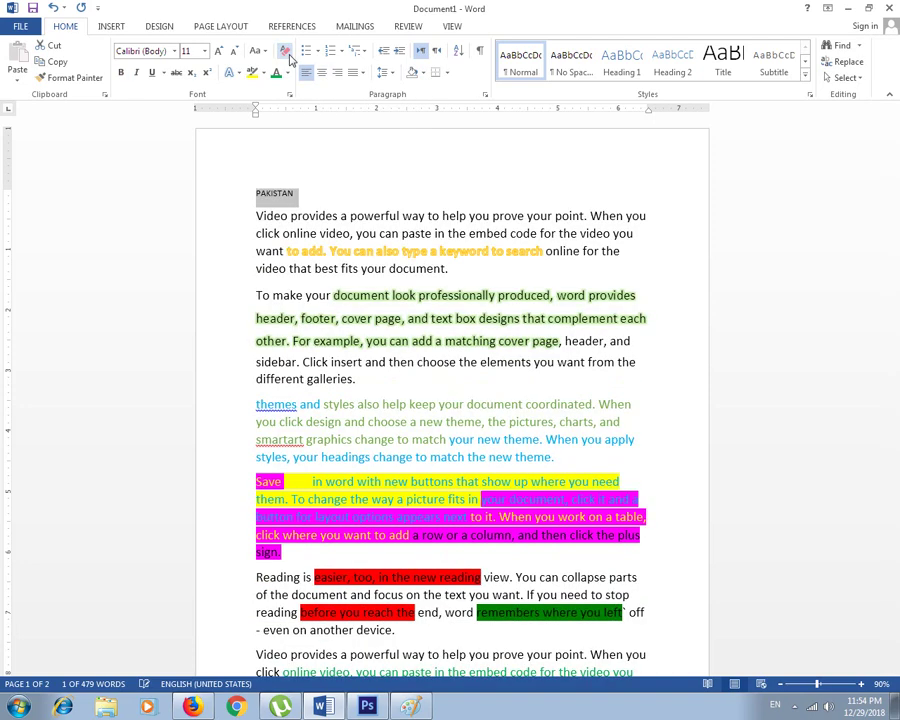
{"action": "left_click", "coordinate": [305, 194]}
{"action": "left_click", "coordinate": [250, 194]}
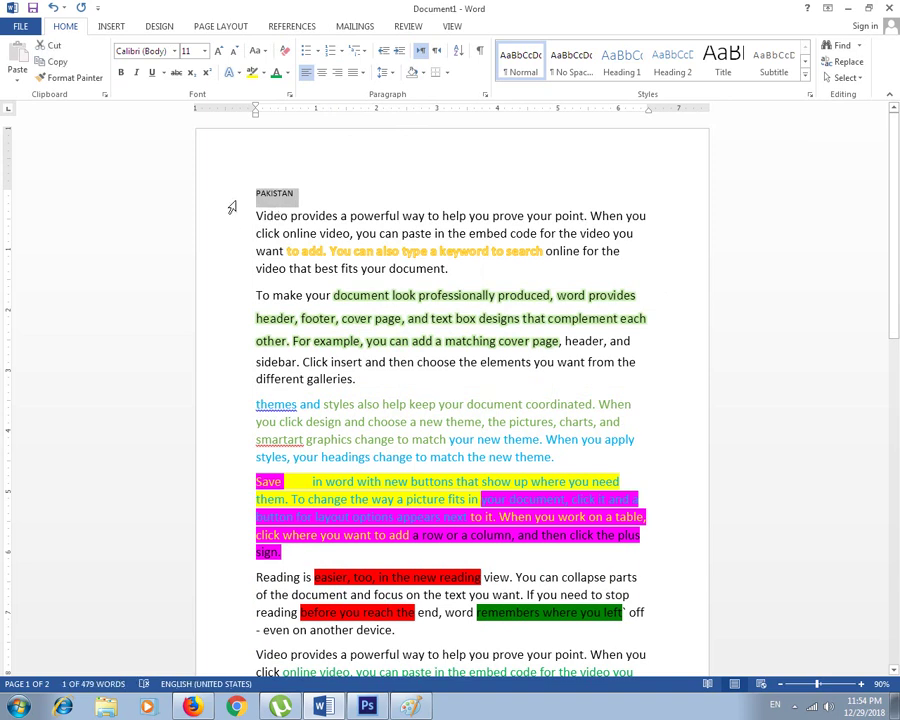
{"action": "left_click", "coordinate": [287, 200]}
Step: Clear all formatting from the first two paragraphs
{"action": "left_click_drag", "start_coordinate": [287, 250], "coordinate": [565, 341]}
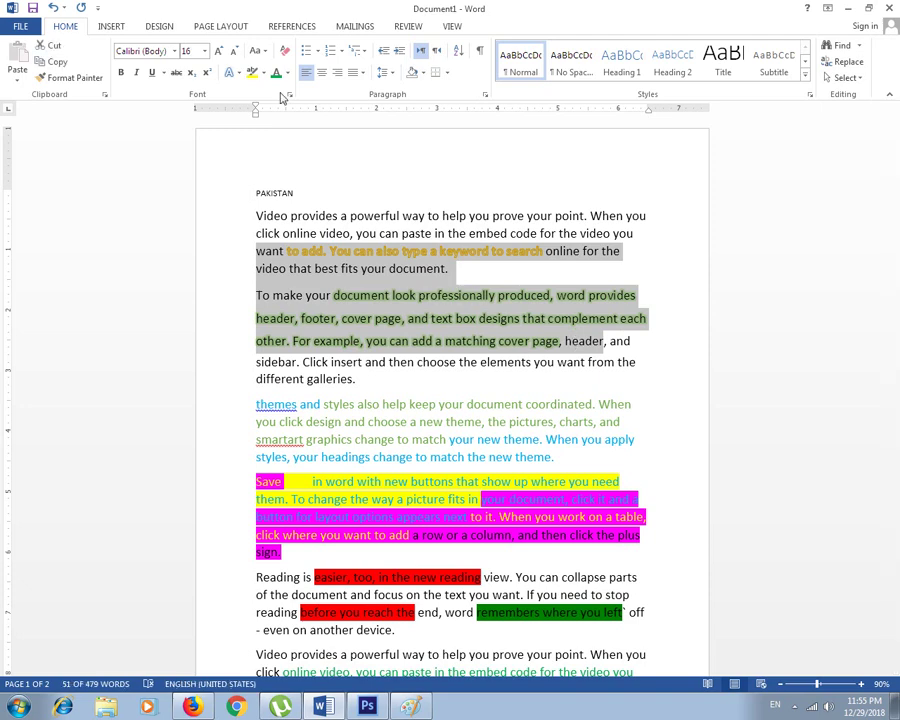
{"action": "left_click", "coordinate": [283, 53]}
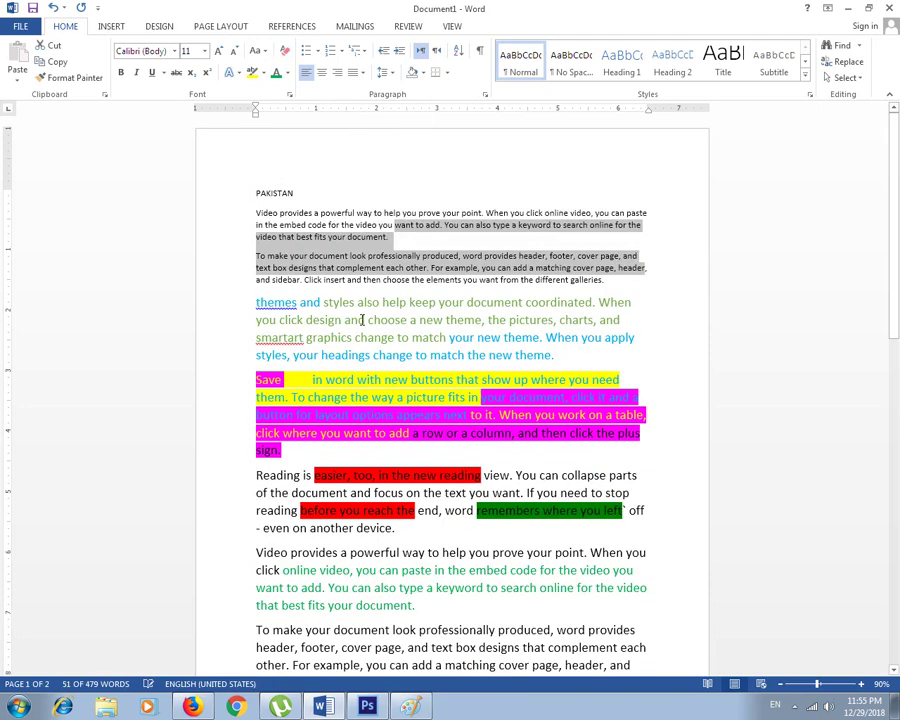
{"action": "left_click", "coordinate": [370, 258]}
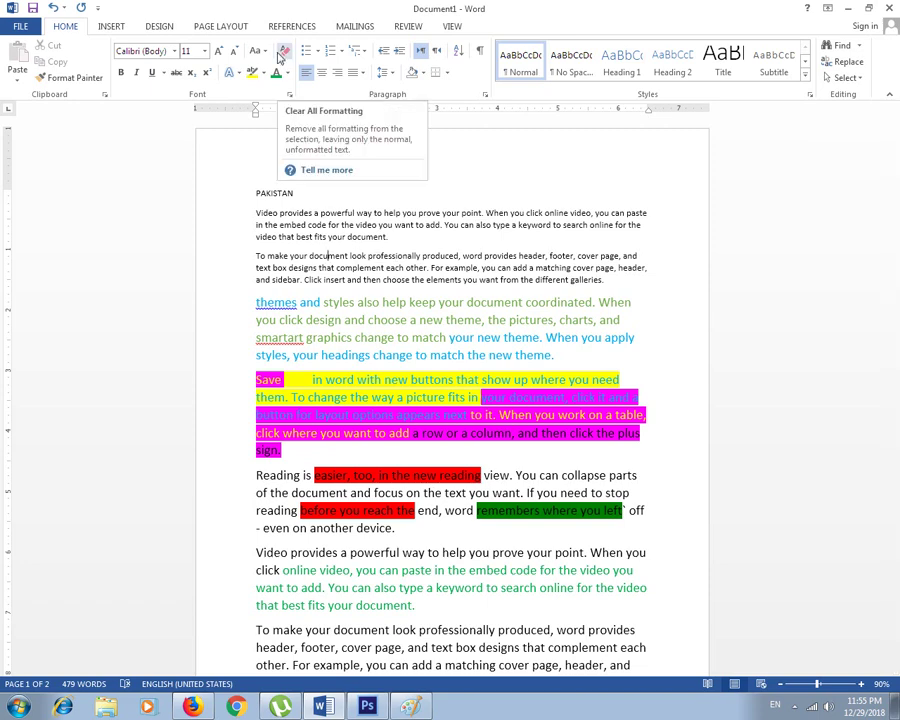
Step: Clear formatting from the green page 2 passage and minimize Word
{"action": "scroll", "coordinate": [376, 376], "scroll_direction": "down", "scroll_amount": 3}
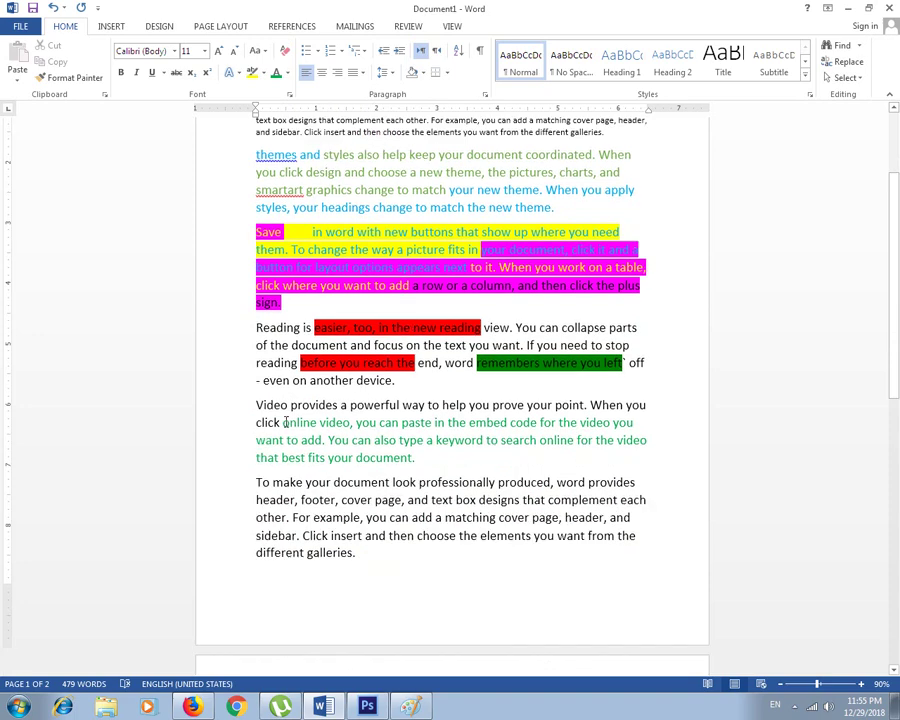
{"action": "left_click_drag", "start_coordinate": [284, 422], "coordinate": [416, 457]}
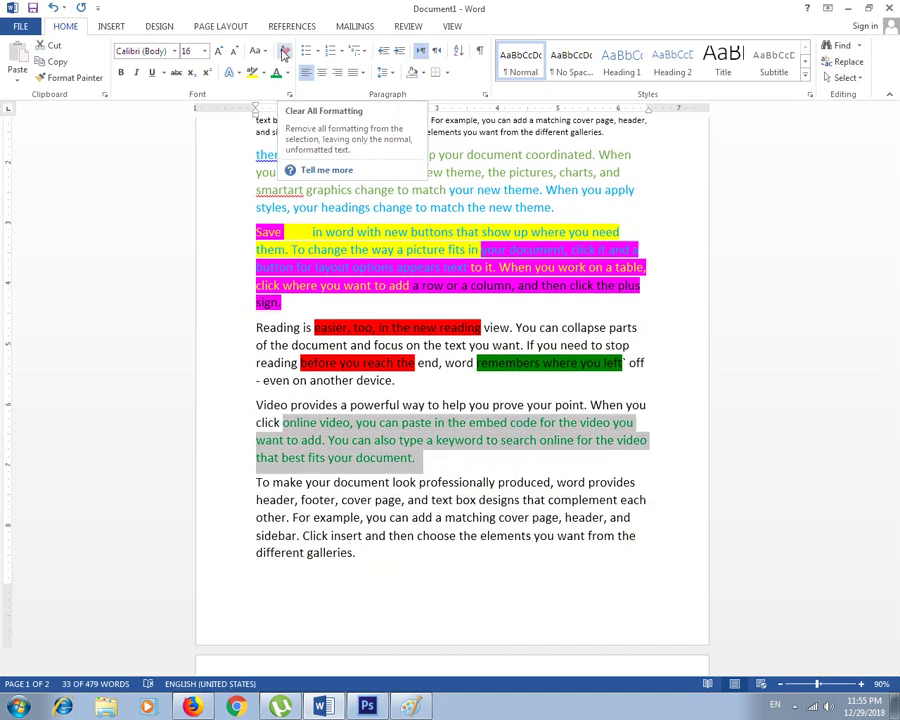
{"action": "left_click", "coordinate": [284, 53]}
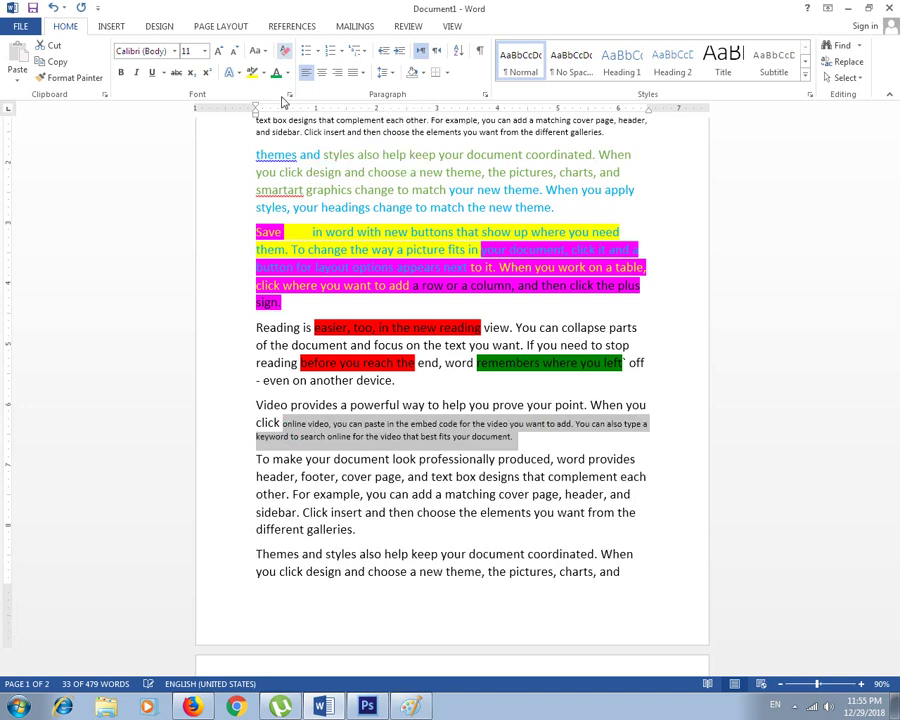
{"action": "left_click", "coordinate": [405, 435]}
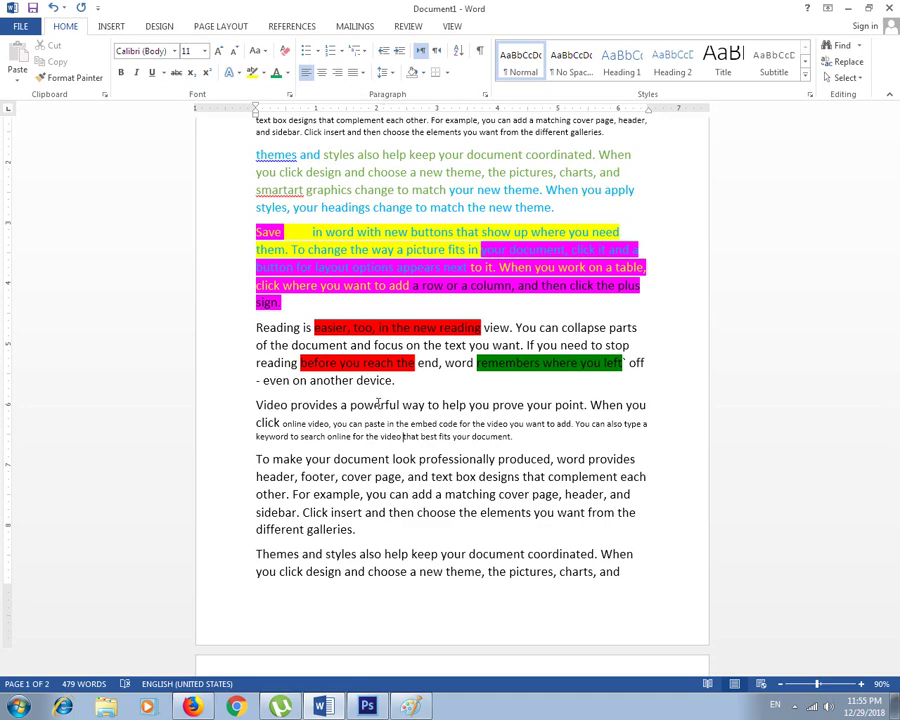
{"action": "left_click", "coordinate": [847, 8]}
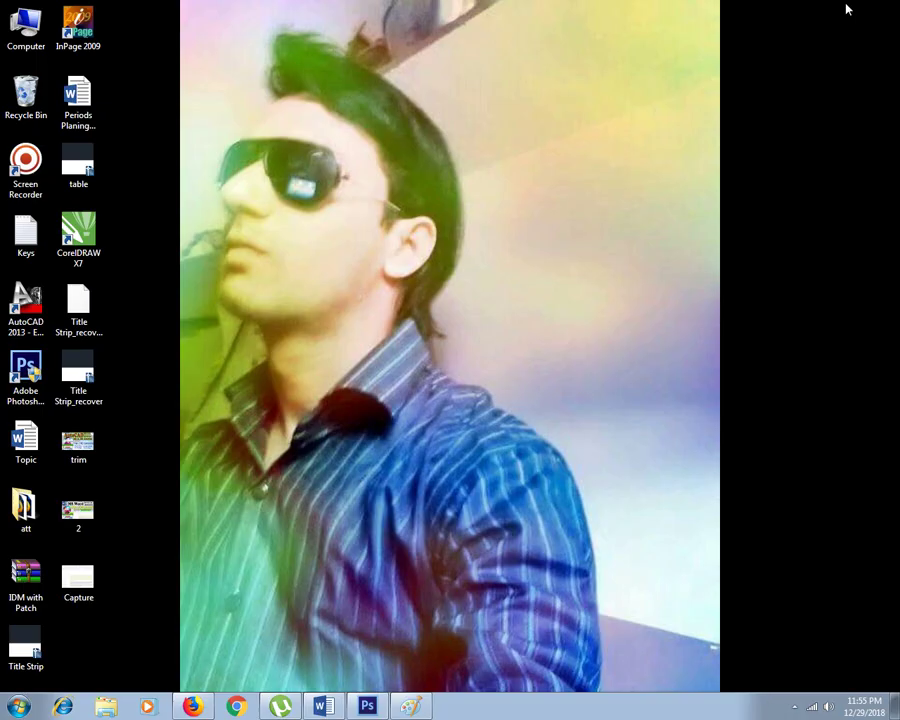
Step: Refresh the desktop, restore Paint with the Lecture 03 thumbnail, and show hidden tray icons
{"action": "right_click", "coordinate": [497, 301]}
{"action": "left_click", "coordinate": [520, 338]}
{"action": "left_click", "coordinate": [410, 706]}
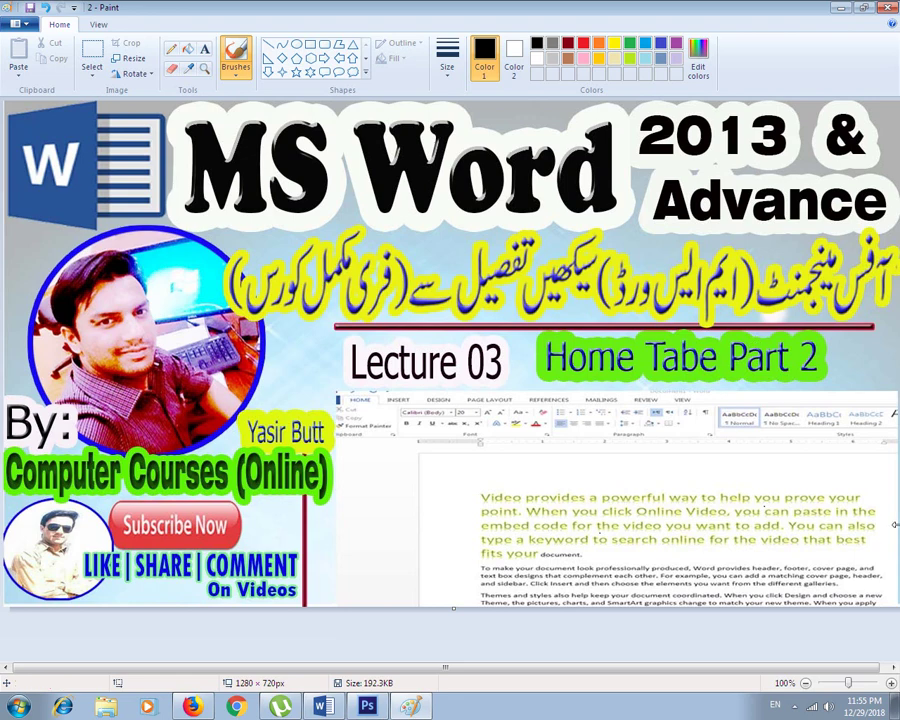
{"action": "left_click", "coordinate": [795, 706]}
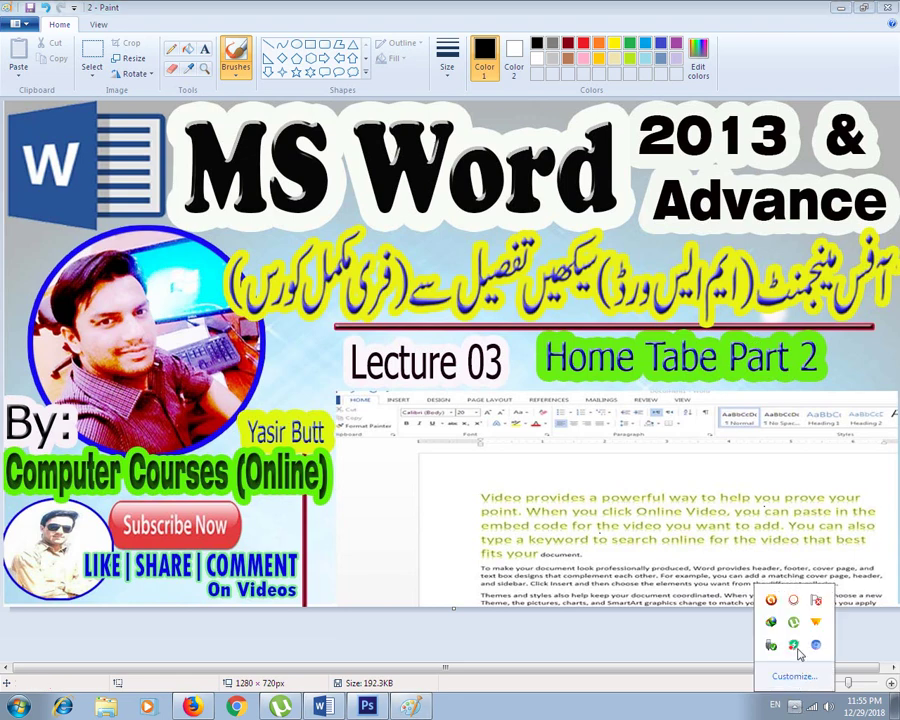